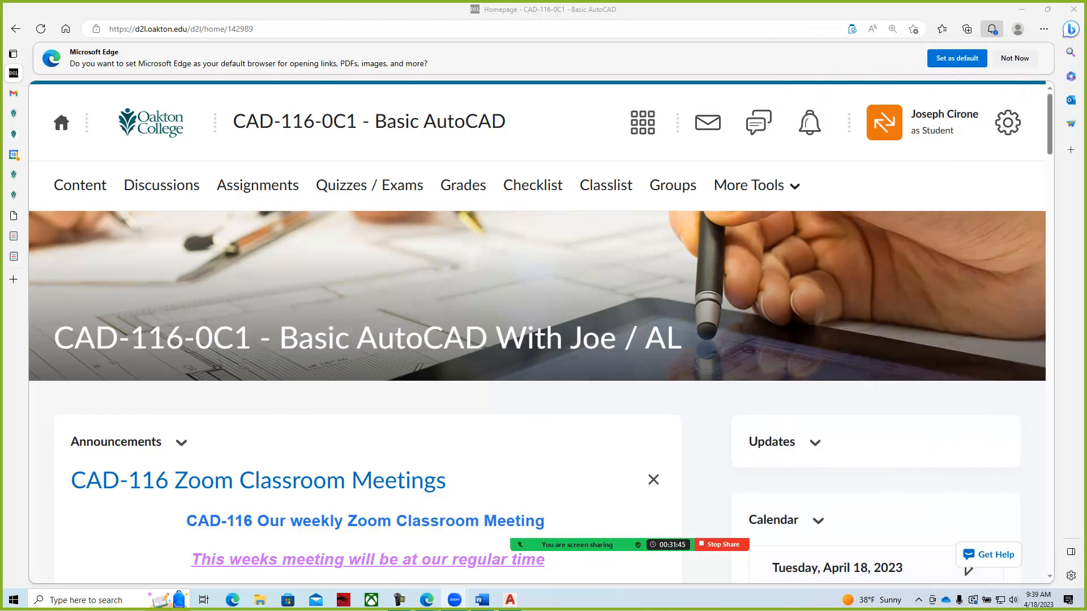
# Review the course homepage announcements, covering the weekly Zoom meeting, the upcoming due dates and the Module 11 Chapter 33 assignment
pyautogui.scroll(-3, 518, 383)
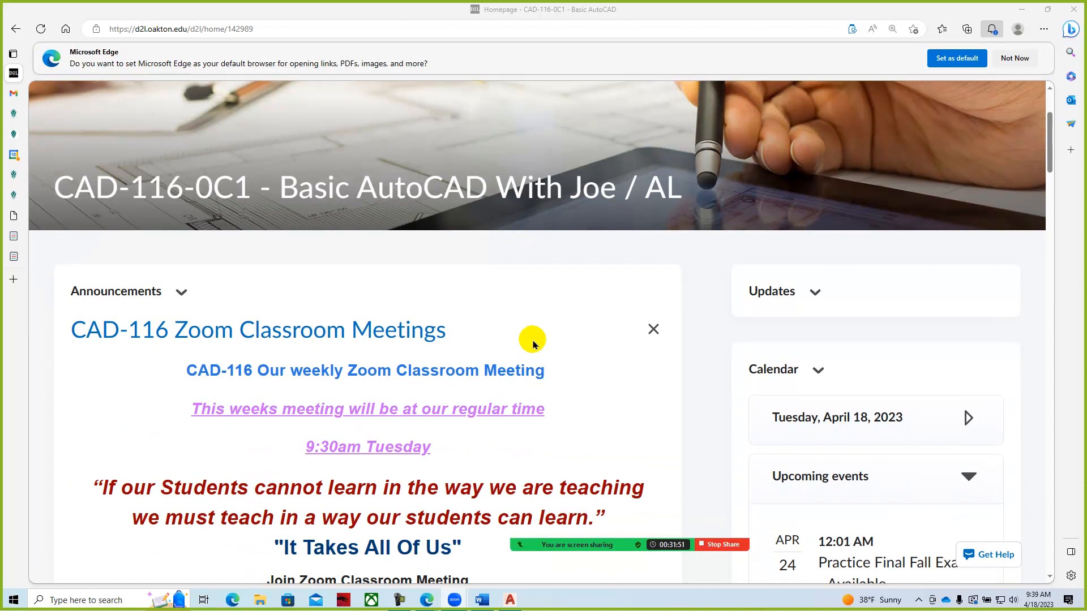
pyautogui.scroll(-3, 533, 339)
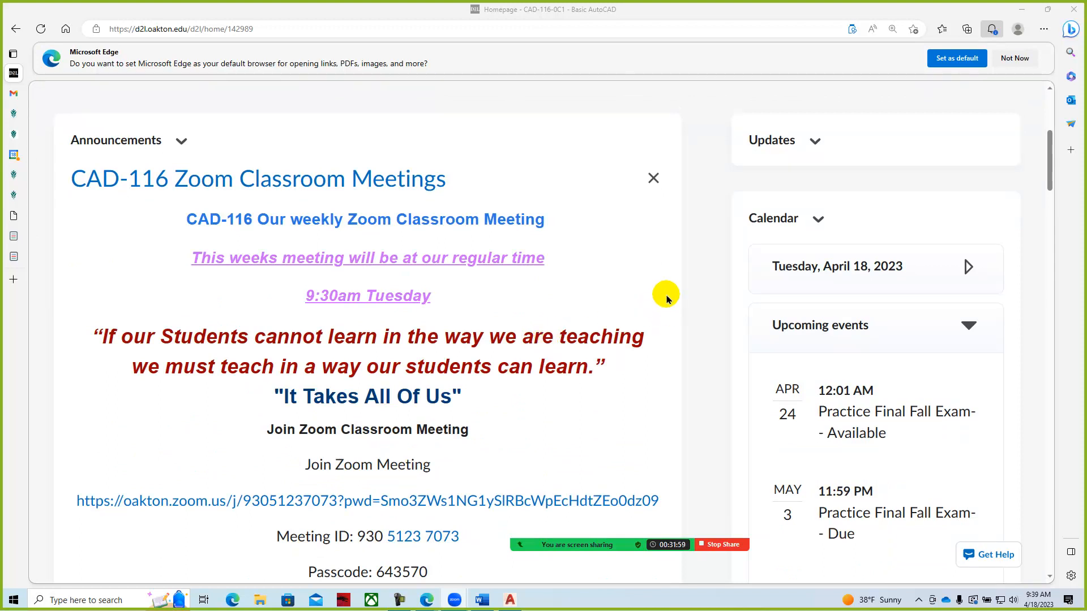
pyautogui.scroll(-4, 665, 302)
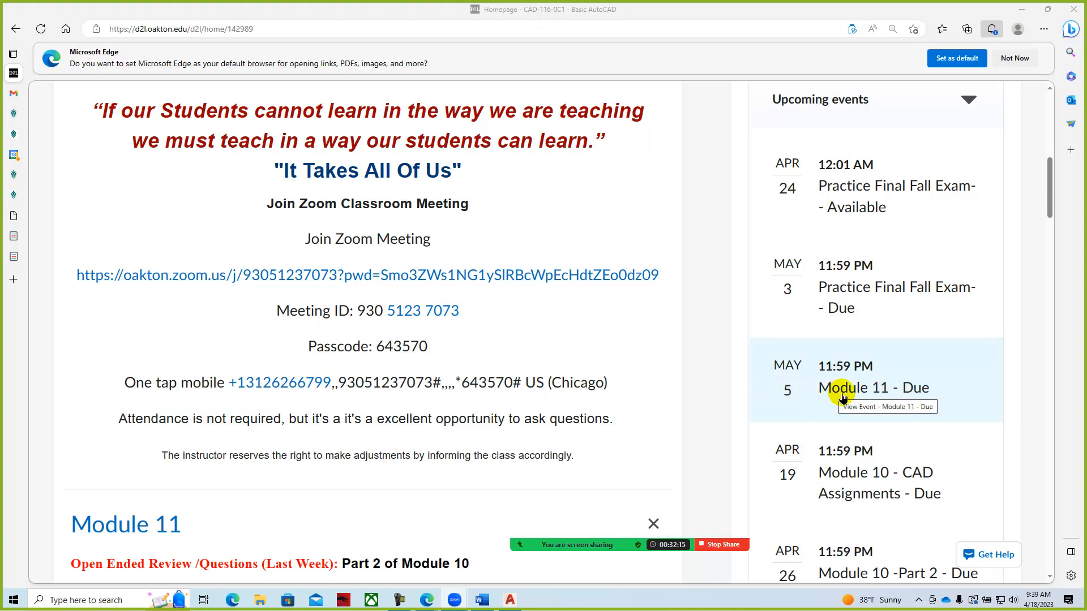
pyautogui.scroll(-3, 842, 397)
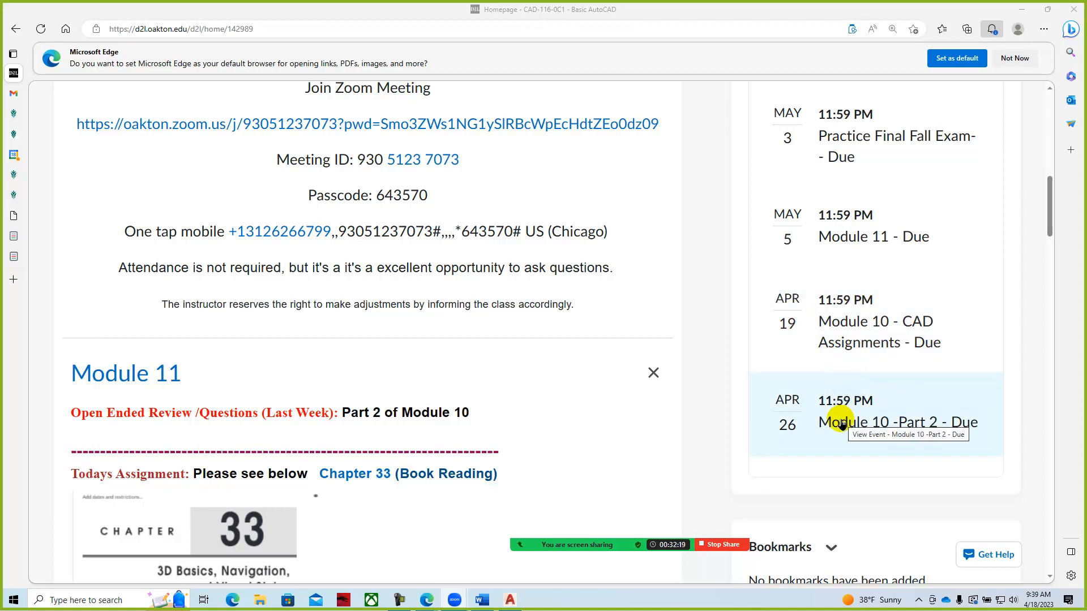
pyautogui.scroll(-4, 496, 378)
pyautogui.scroll(-1, 495, 381)
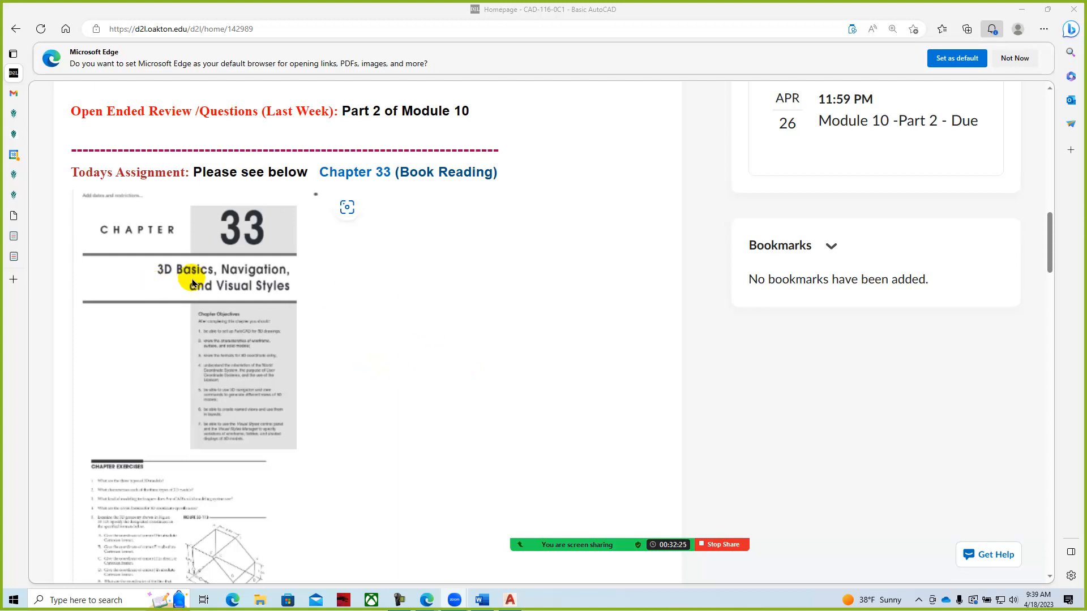
pyautogui.scroll(-2, 369, 325)
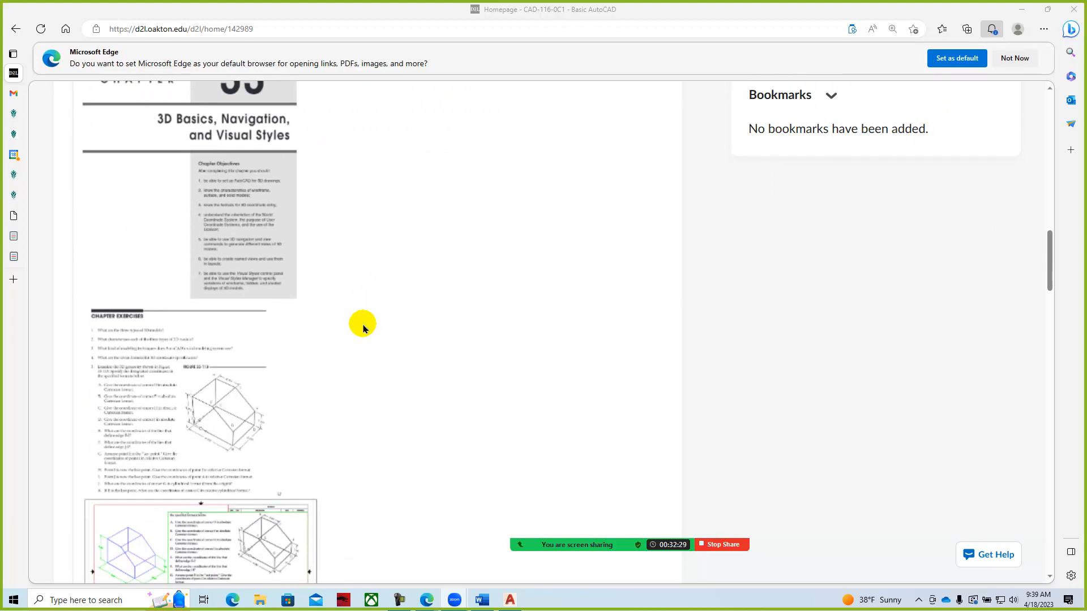
pyautogui.scroll(-1, 347, 365)
pyautogui.scroll(-1, 347, 368)
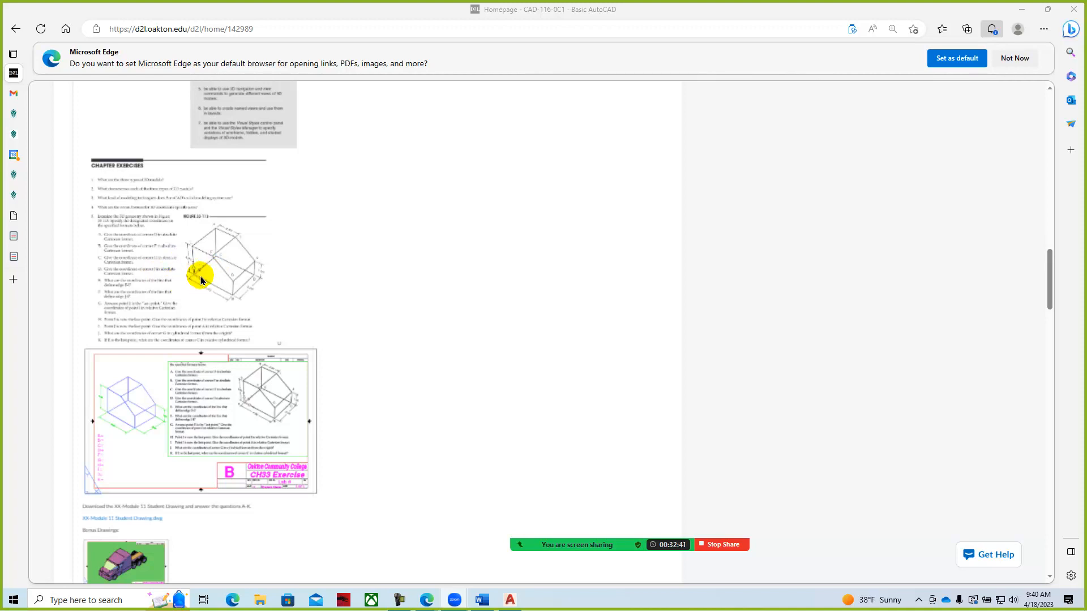
pyautogui.scroll(-4, 212, 289)
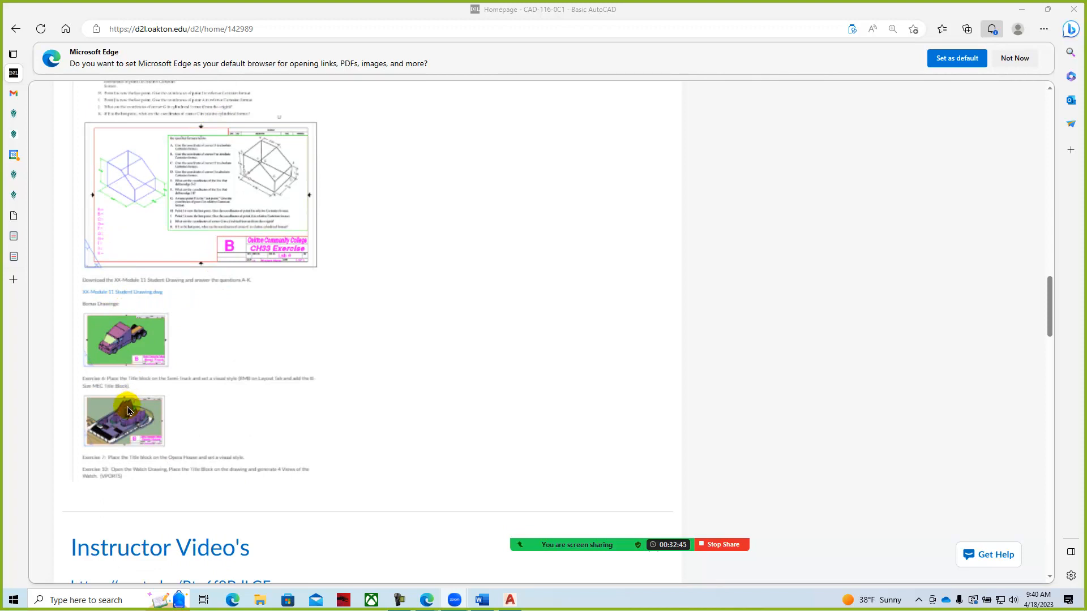
pyautogui.scroll(-3, 134, 409)
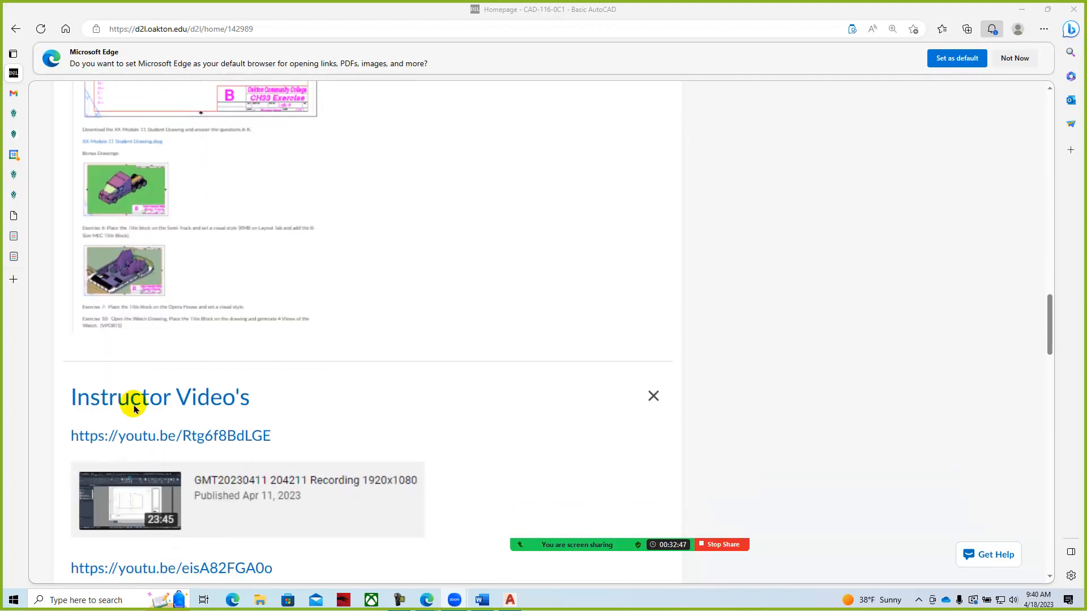
# Look over the instructor videos, the Zoom classroom recording and the Module 10 - Part 2 announcement, returning to the start of the homepage
pyautogui.scroll(1, 141, 398)
pyautogui.scroll(-4, 192, 397)
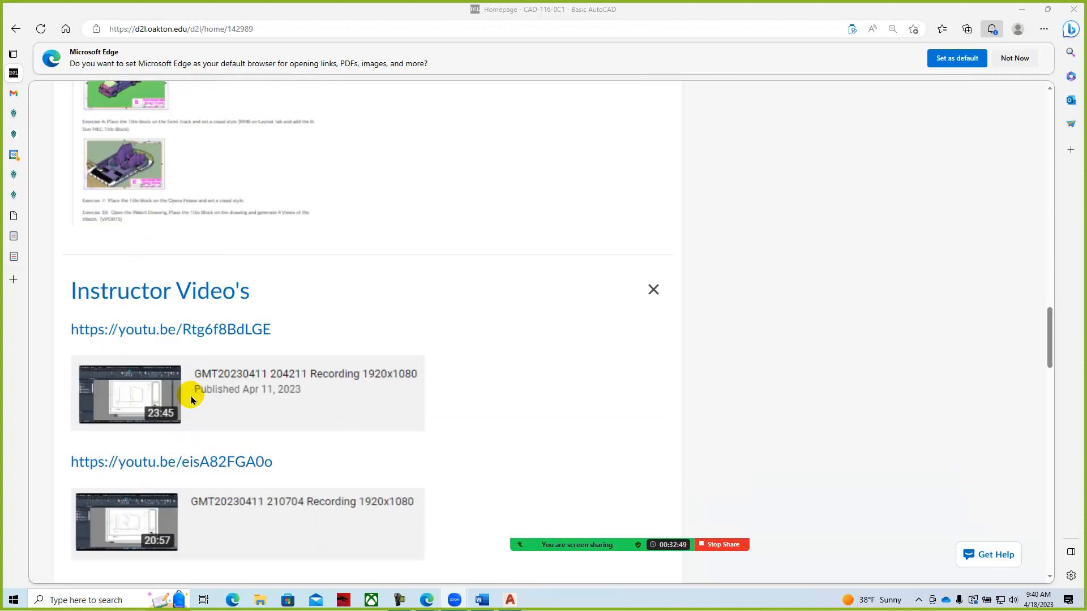
pyautogui.scroll(-3, 304, 292)
pyautogui.scroll(-4, 305, 294)
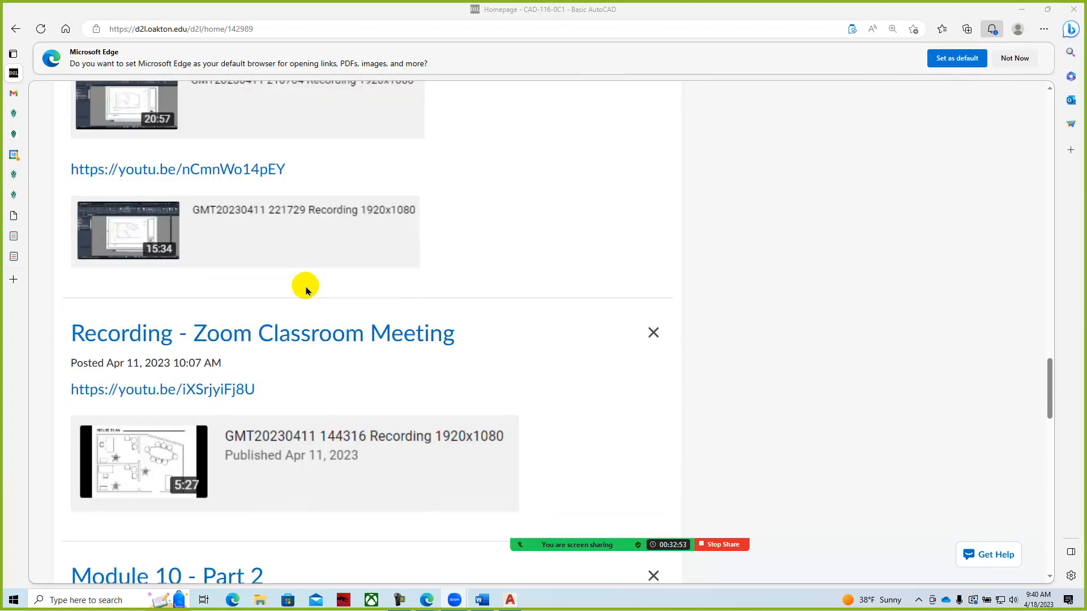
pyautogui.scroll(-4, 304, 292)
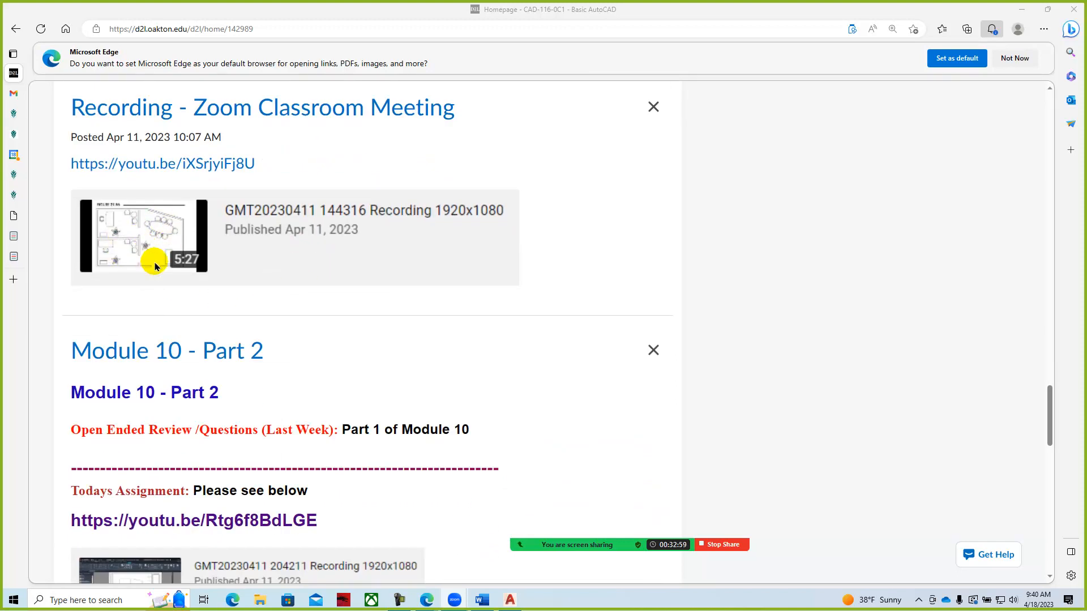
pyautogui.scroll(-4, 163, 311)
pyautogui.moveTo(1051, 449); pyautogui.dragTo(1050, 96)
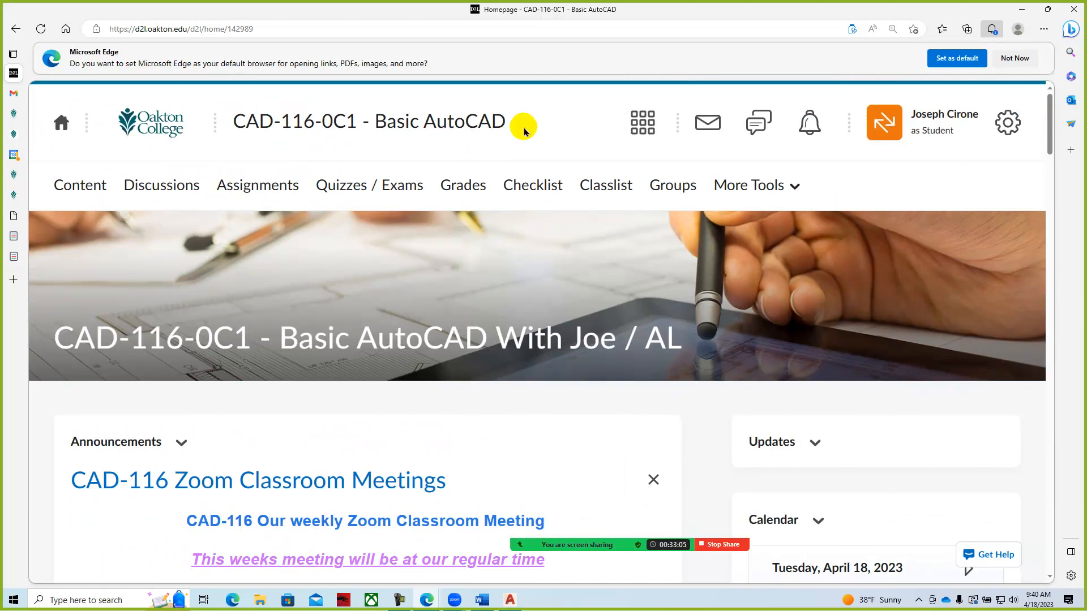
# Open the course content at Module 11 - 3D Basic and read through its Chapter 33 objectives, exercises and student drawing instructions
pyautogui.click(85, 190)
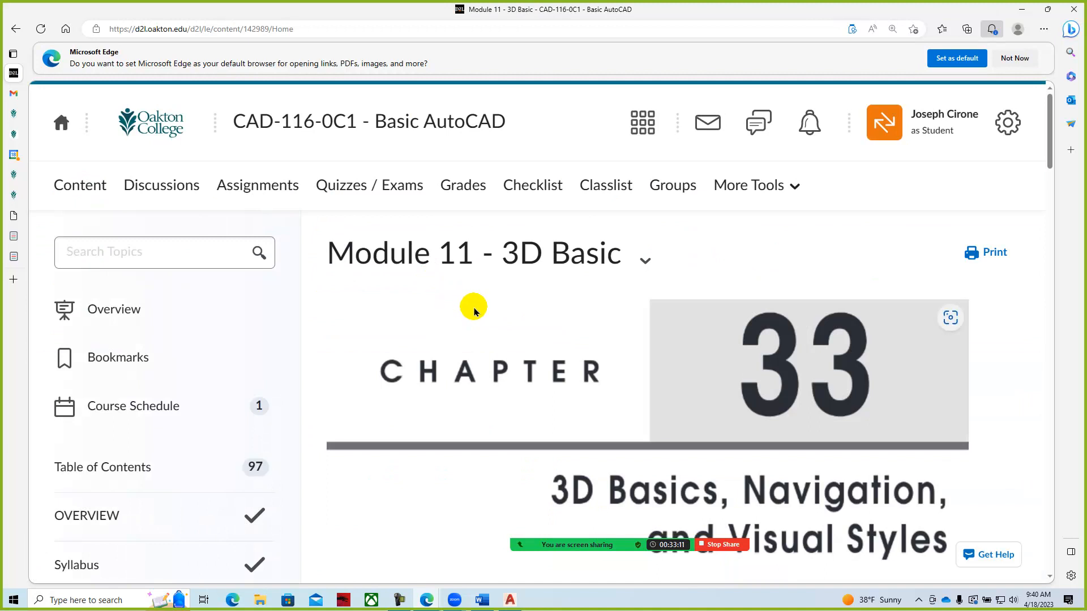
pyautogui.scroll(-5, 470, 306)
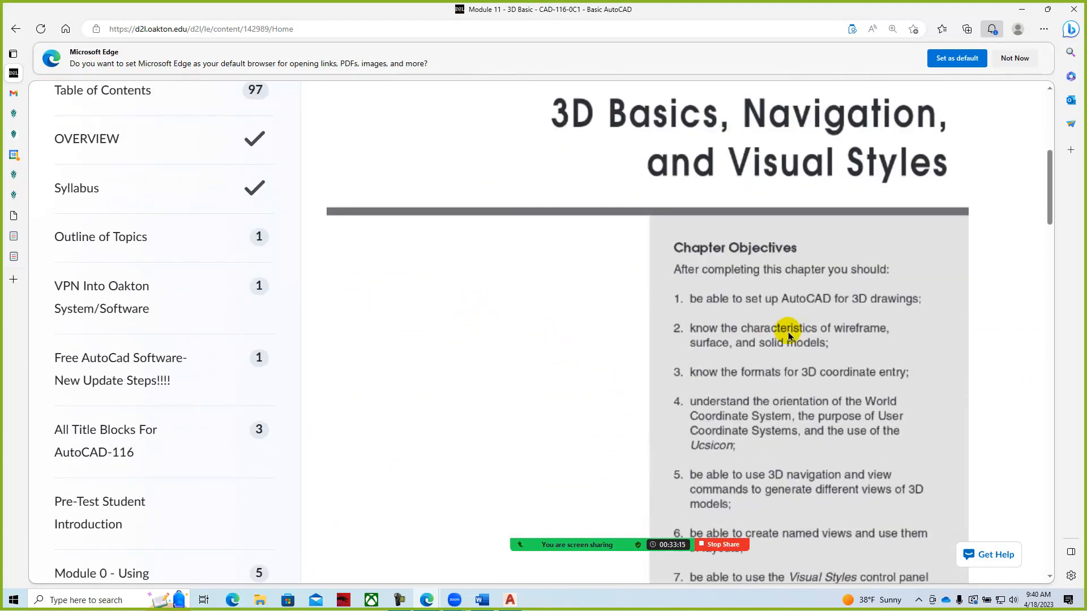
pyautogui.scroll(-2, 787, 334)
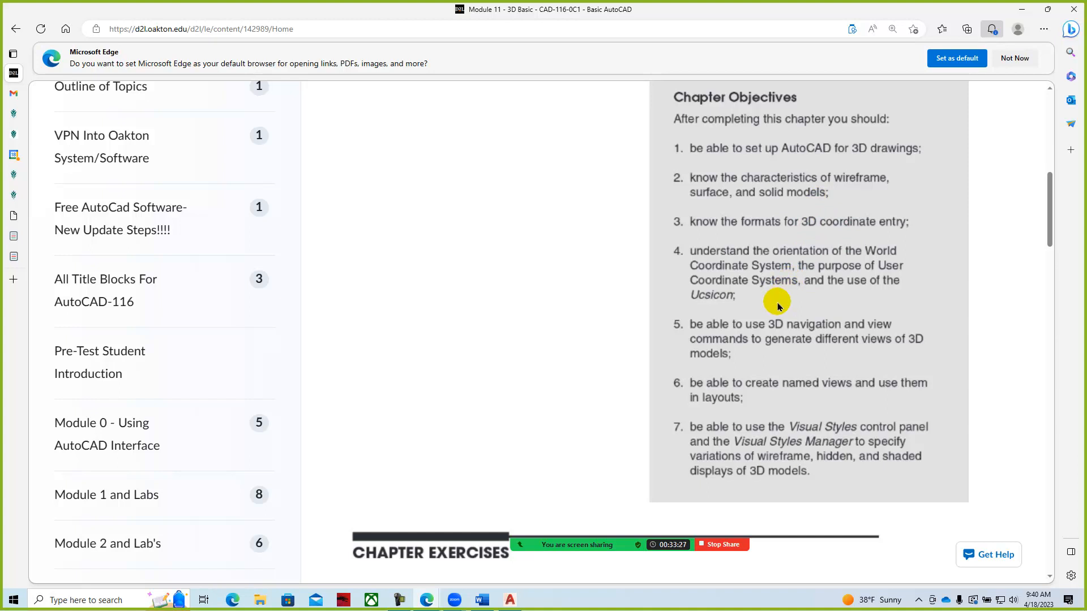
pyautogui.scroll(-1, 777, 306)
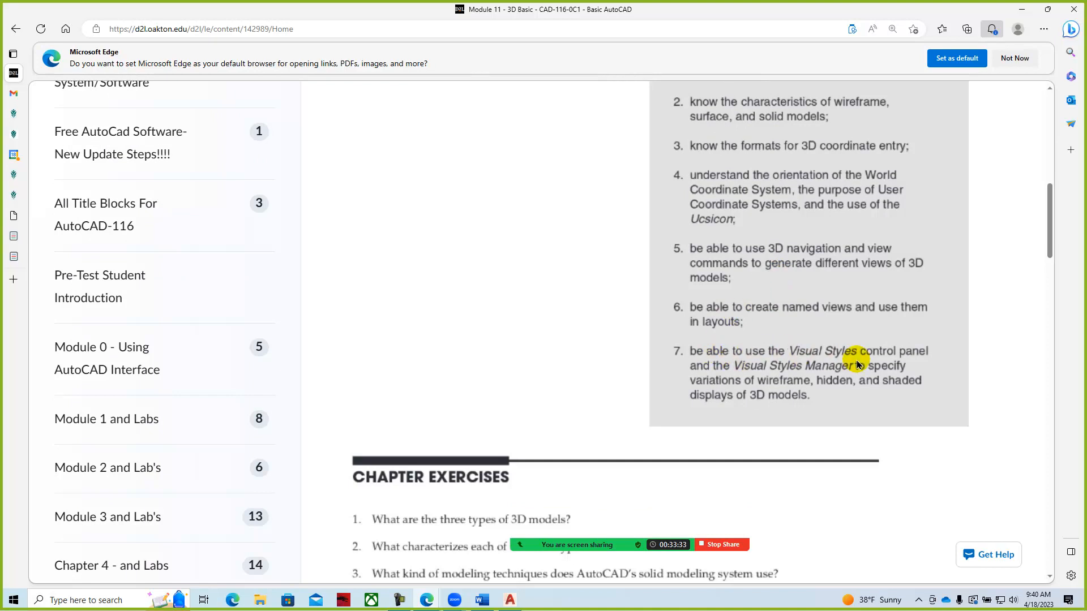
pyautogui.scroll(-4, 776, 360)
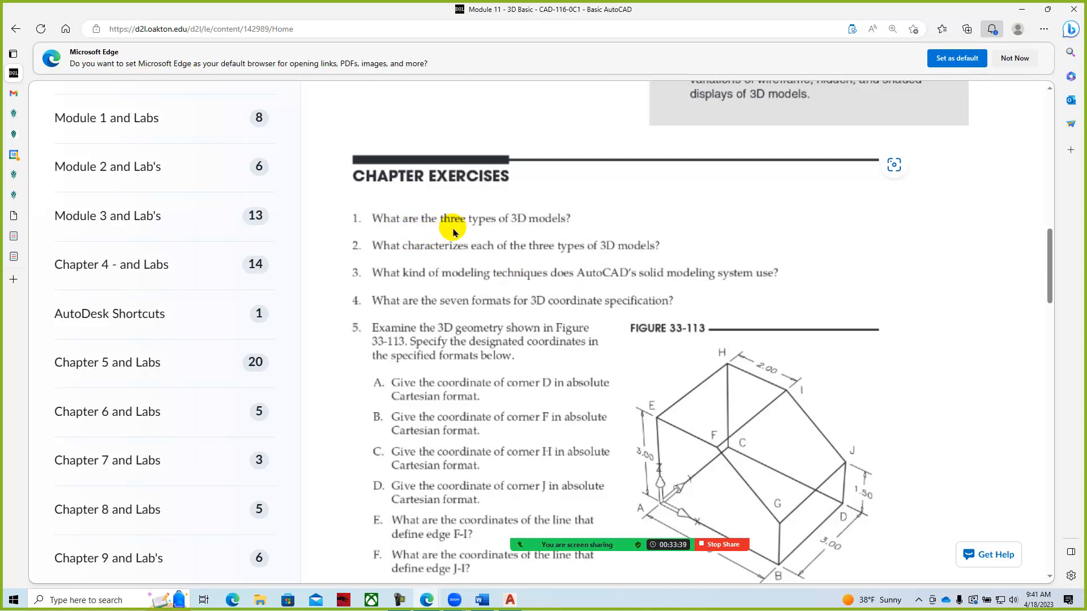
pyautogui.scroll(-2, 453, 232)
pyautogui.scroll(2, 445, 263)
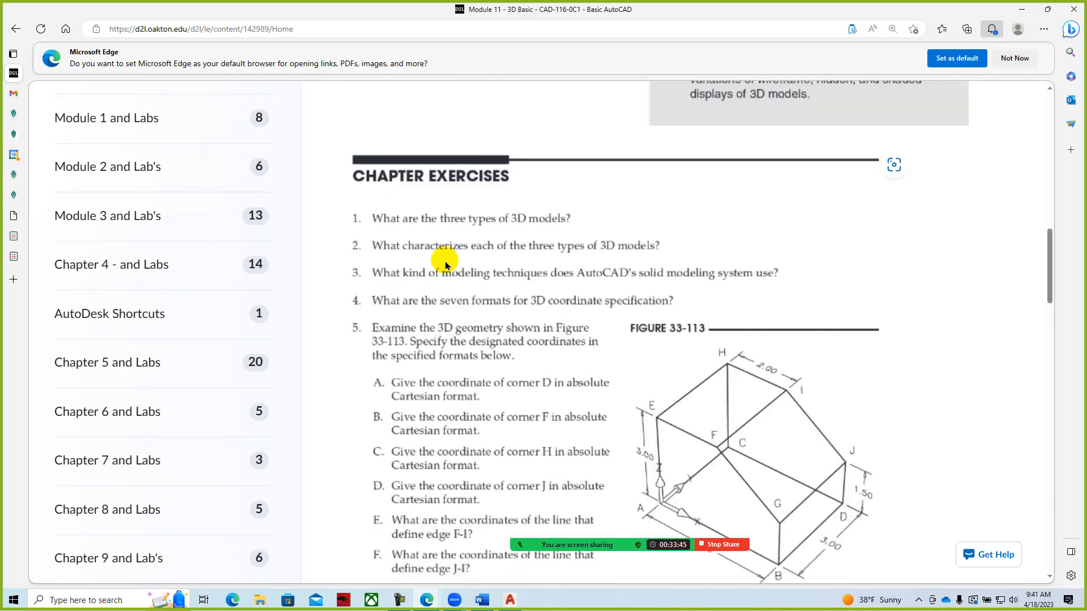
pyautogui.scroll(-4, 446, 264)
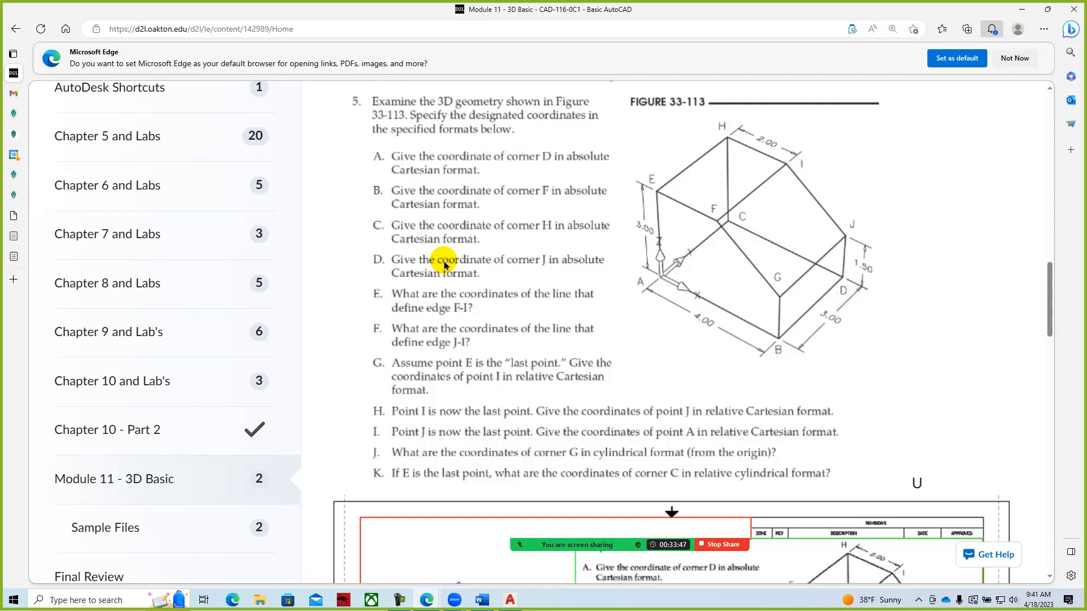
pyautogui.scroll(5, 445, 263)
pyautogui.scroll(-2, 446, 367)
pyautogui.scroll(-4, 415, 443)
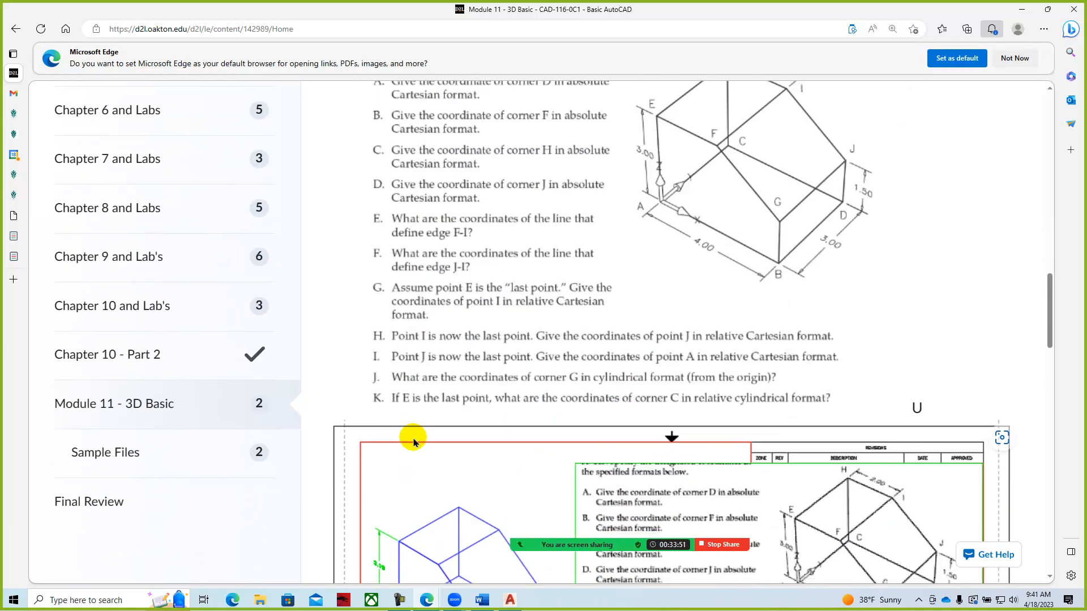
pyautogui.scroll(-2, 426, 395)
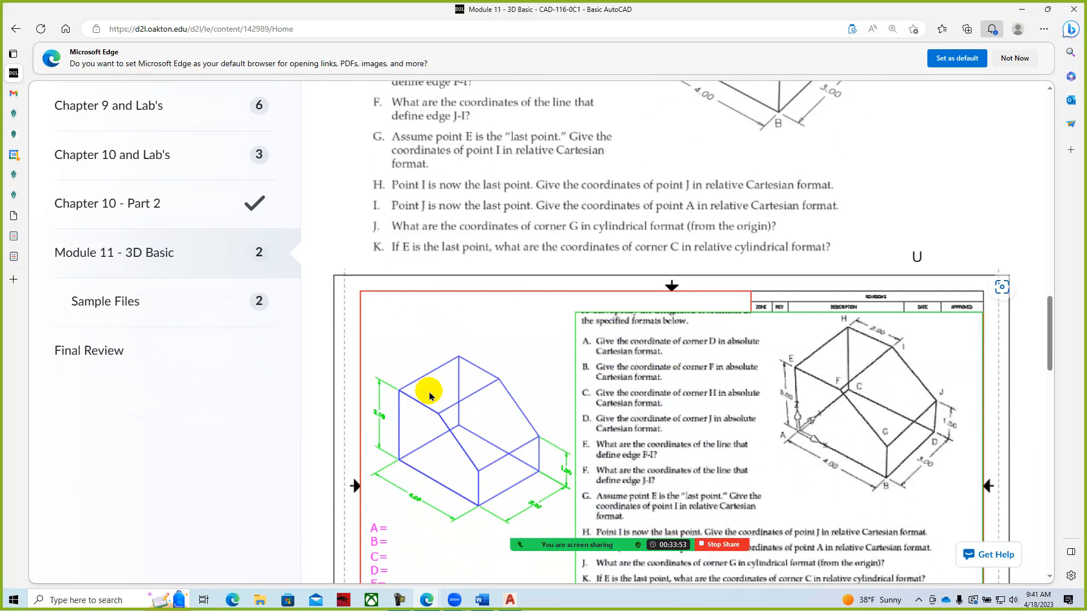
pyautogui.scroll(-6, 430, 395)
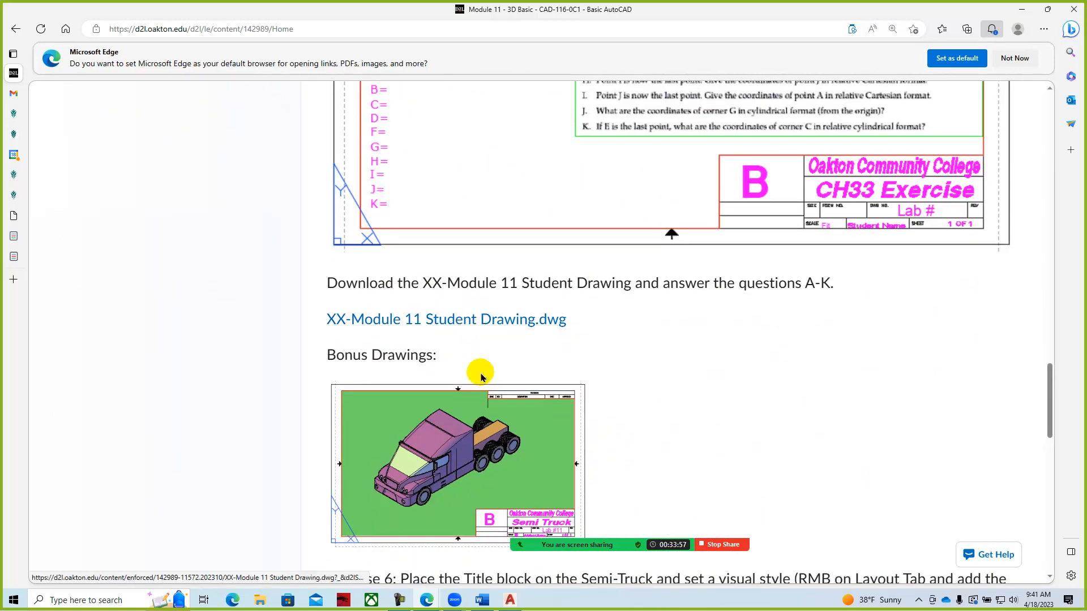
# Download XX-Module 11 Student Drawing.dwg, open it in AutoCAD and show the wireframe block enlarged in model space
pyautogui.click(513, 321)
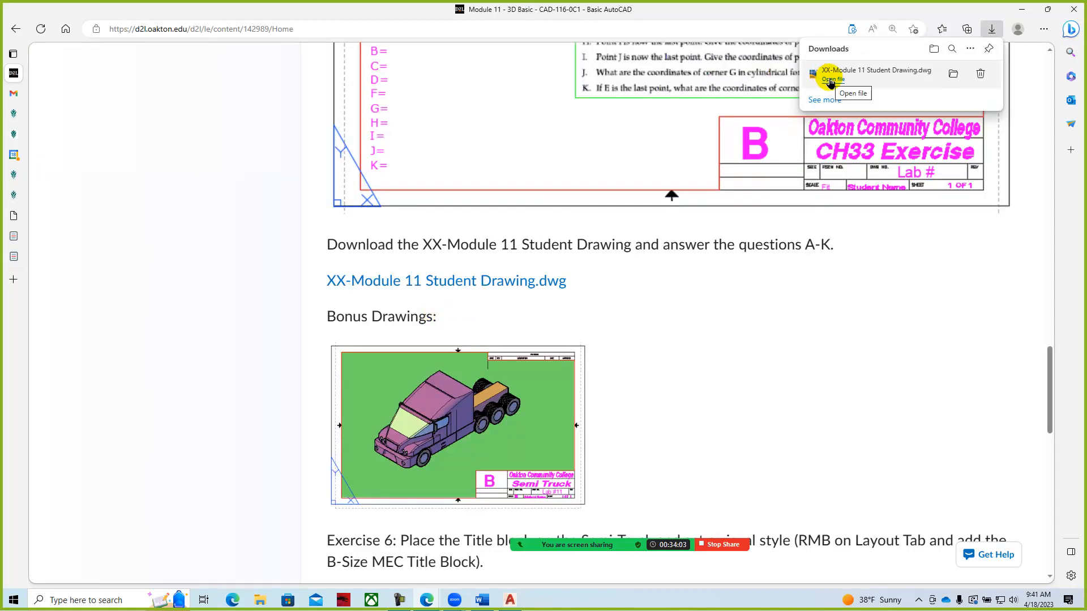
pyautogui.click(831, 80)
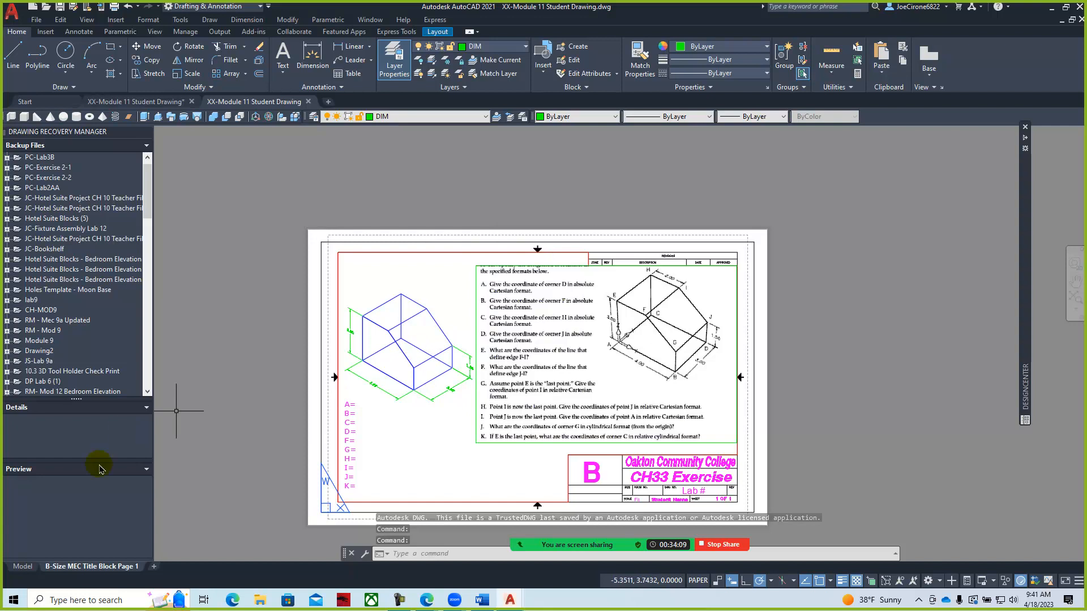
pyautogui.moveTo(20, 570)
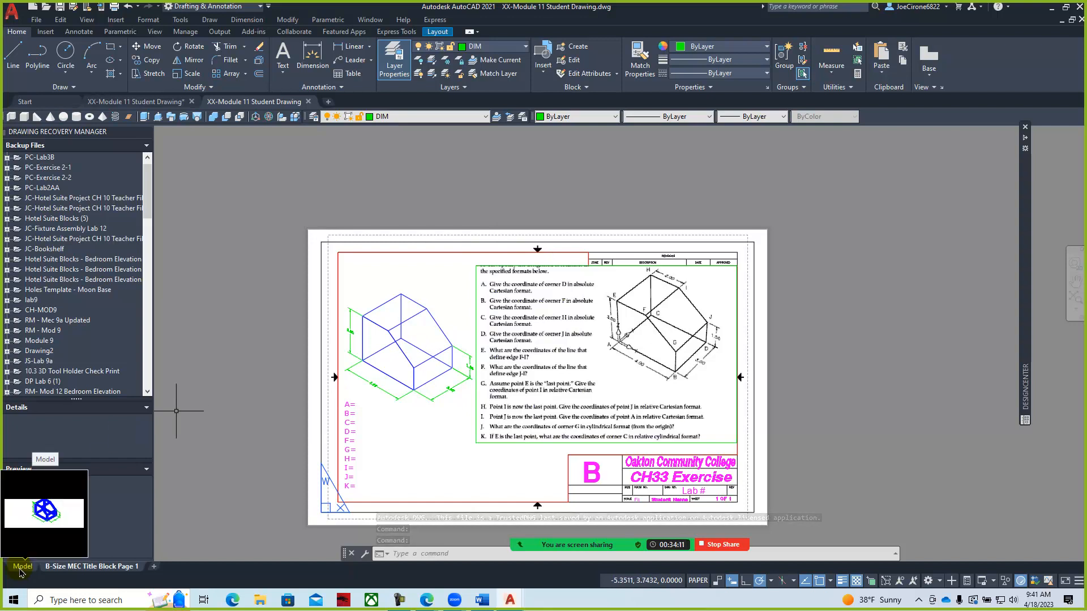
pyautogui.click(20, 569)
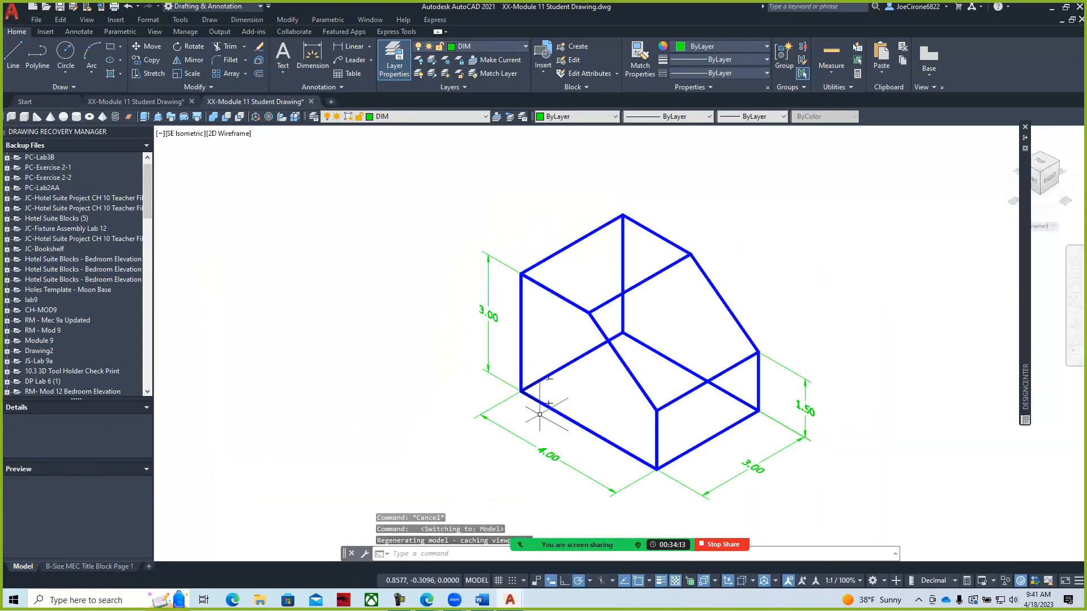
pyautogui.scroll(2, 537, 432)
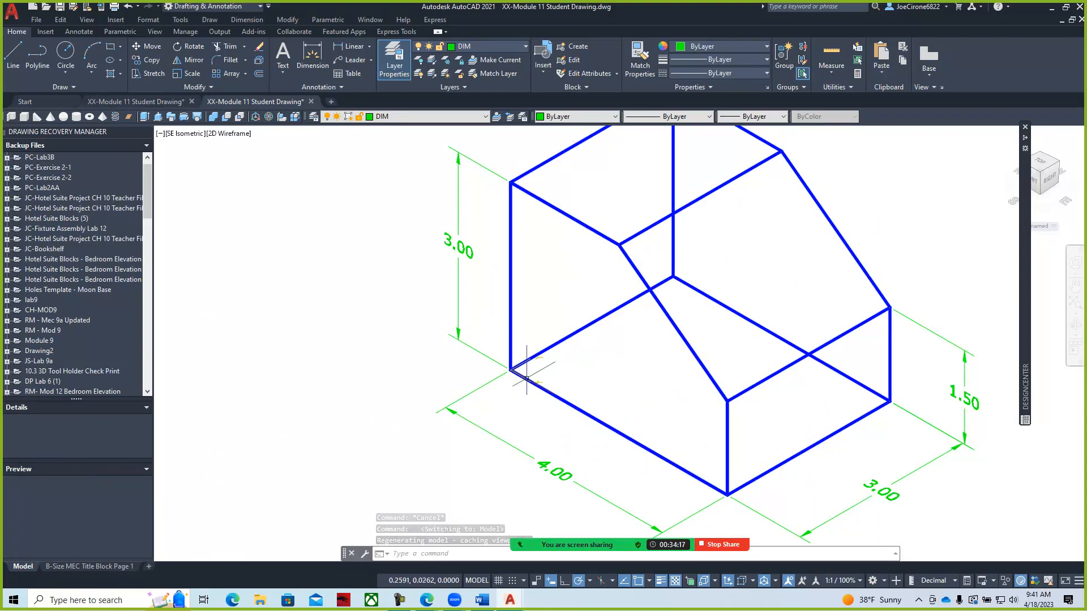
pyautogui.moveTo(535, 348); pyautogui.dragTo(473, 388, button='middle')
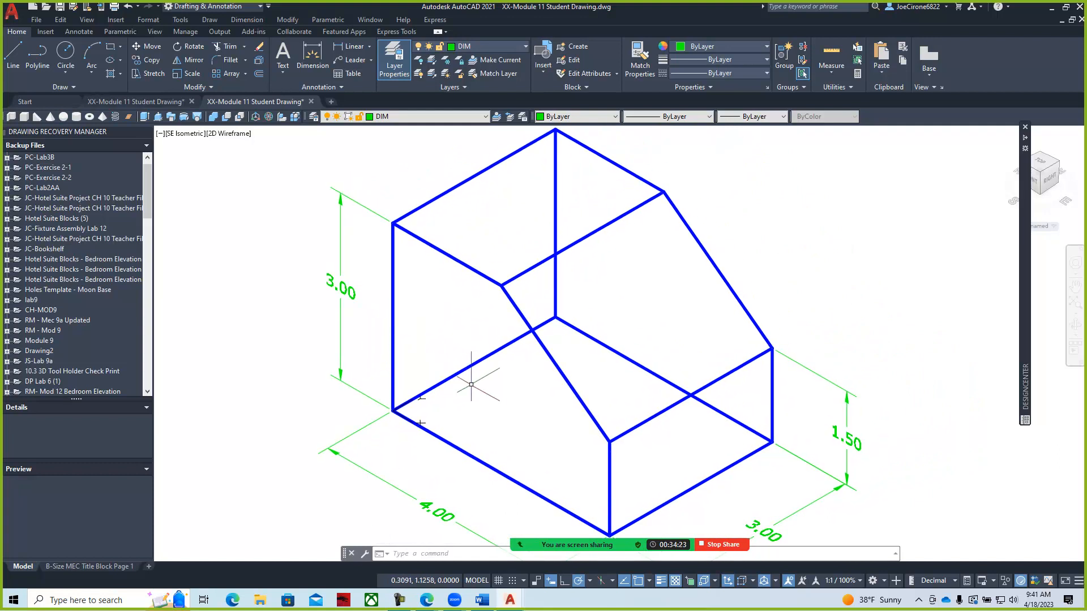
# Switch to the AutoCAD 2023 Instructor e-book in Edge and view the Chapter Exercises with Figure 33-113 on page 1025
pyautogui.moveTo(427, 605)
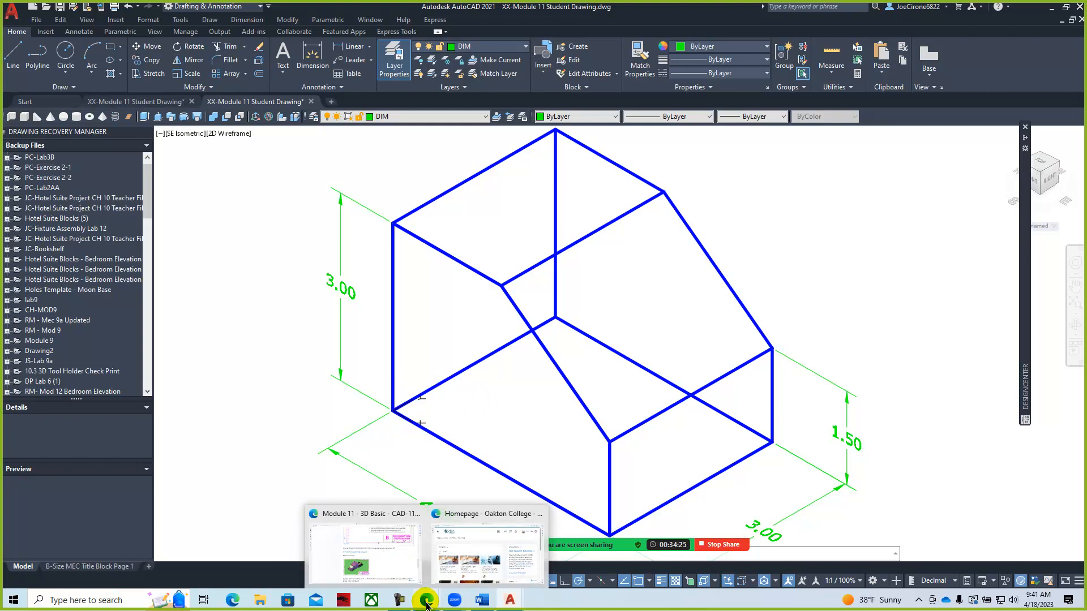
pyautogui.click(379, 562)
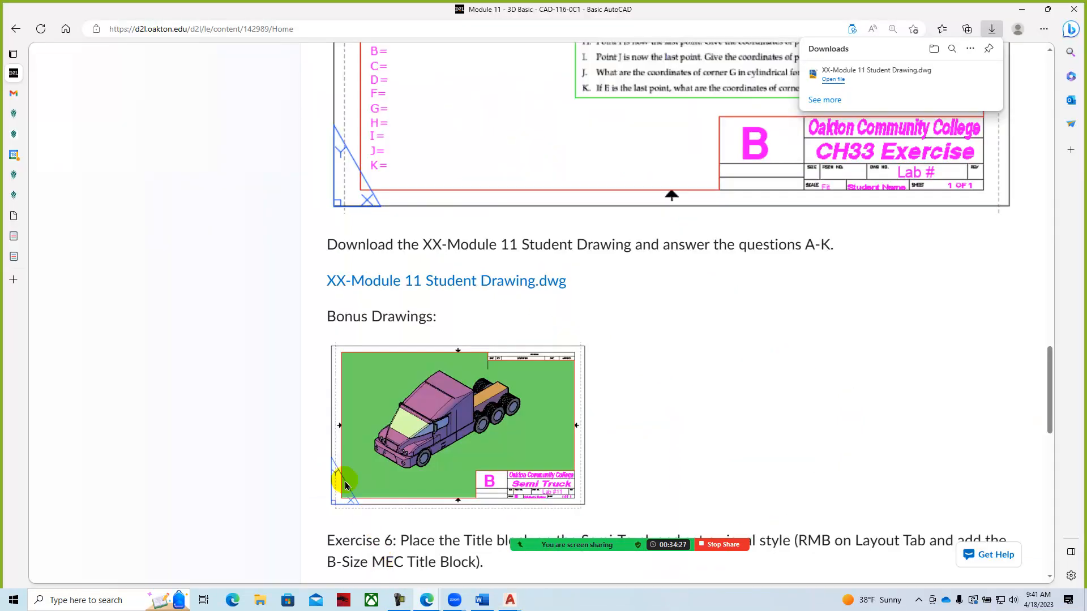
pyautogui.click(14, 259)
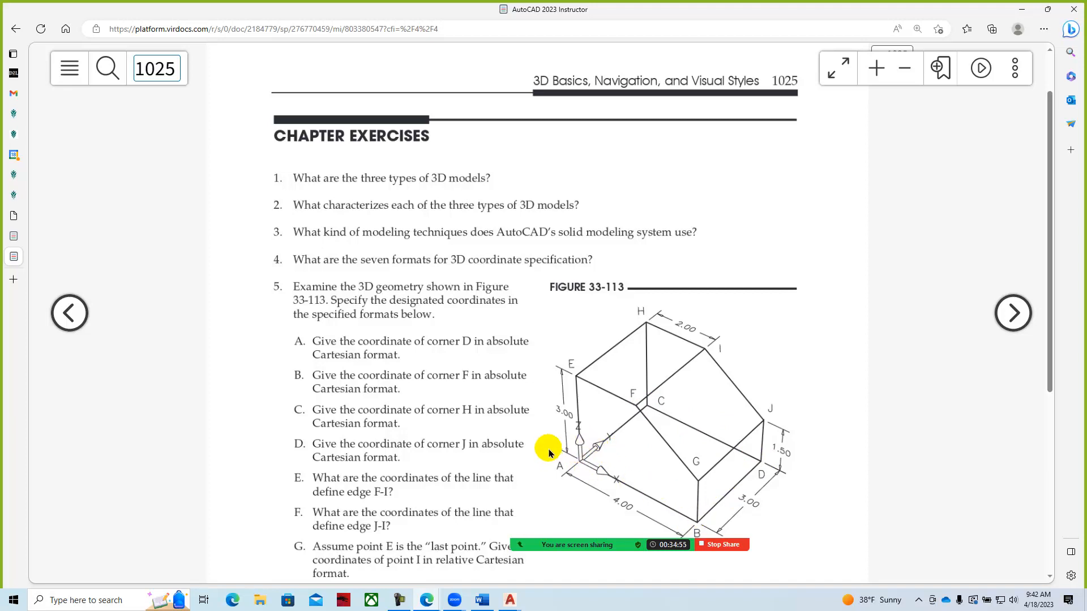
# Switch back to AutoCAD and show the whole wireframe block with its dimensions in the Module 11 student drawing's model space
pyautogui.click(510, 601)
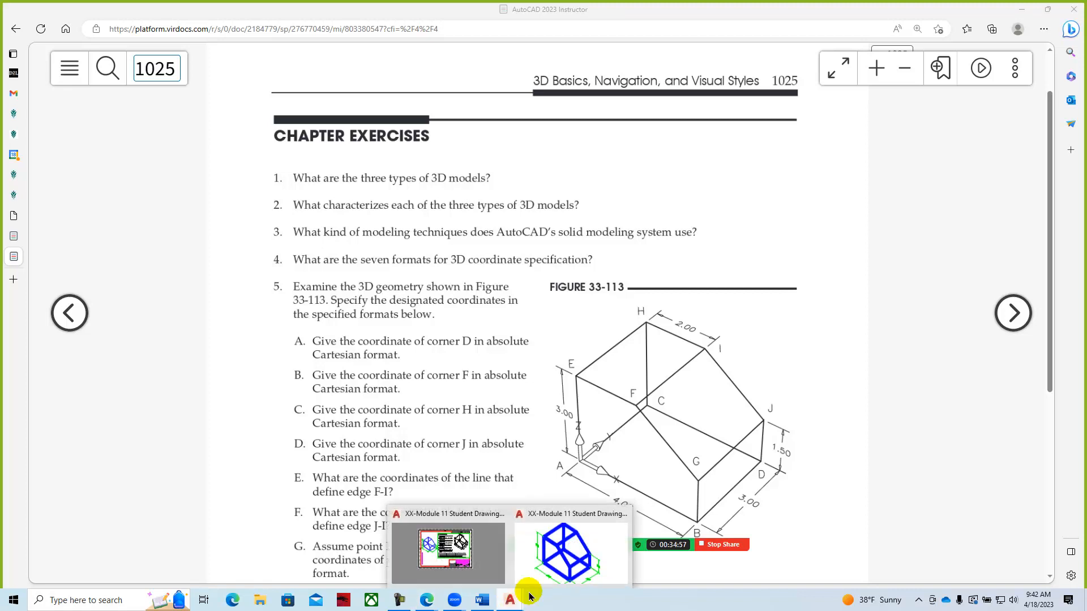
pyautogui.click(568, 560)
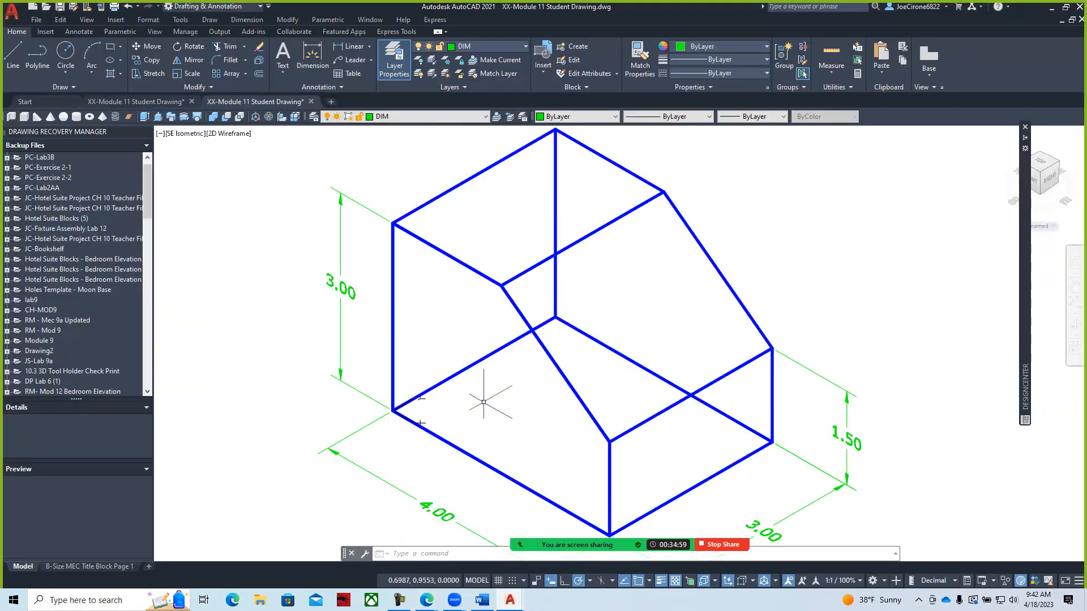
pyautogui.scroll(-3, 464, 409)
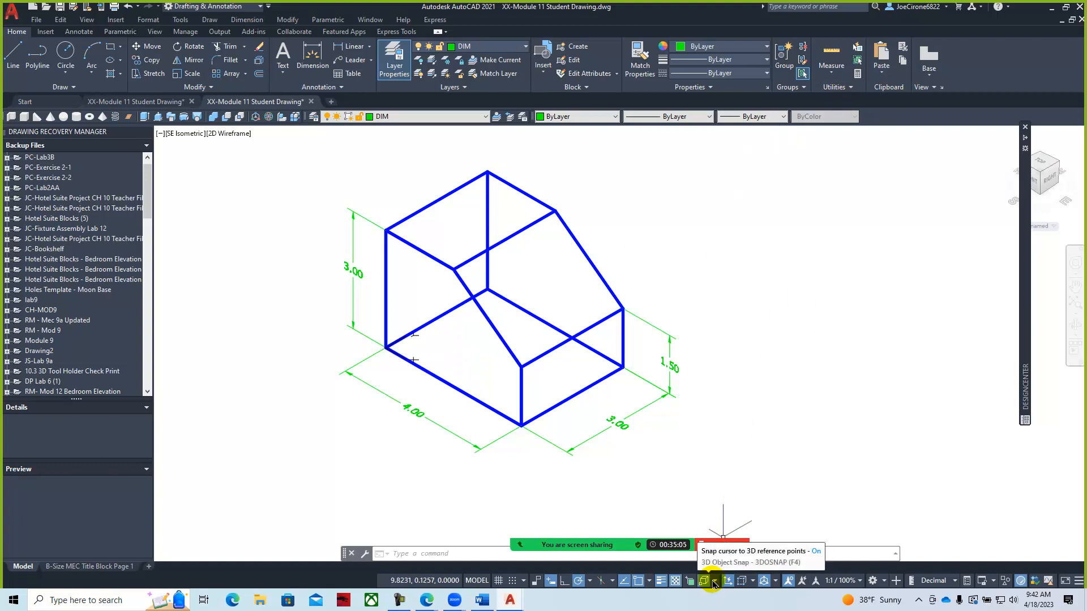
# In the drafting settings, turn snap and grid off, review polar tracking and object snap, and apply with 3D object snap on
pyautogui.click(716, 581)
pyautogui.click(720, 566)
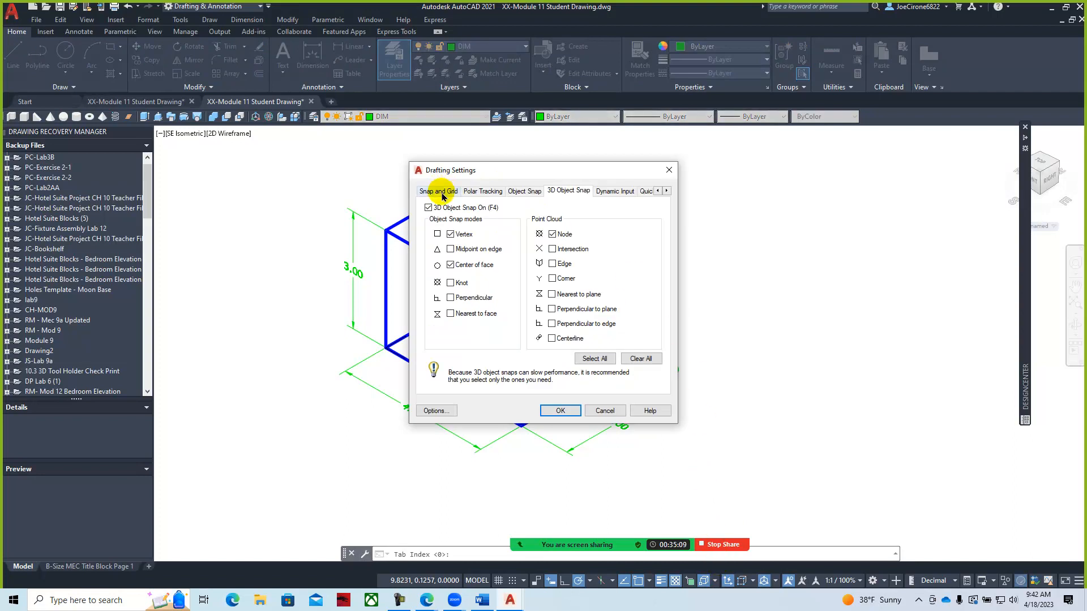
pyautogui.click(440, 192)
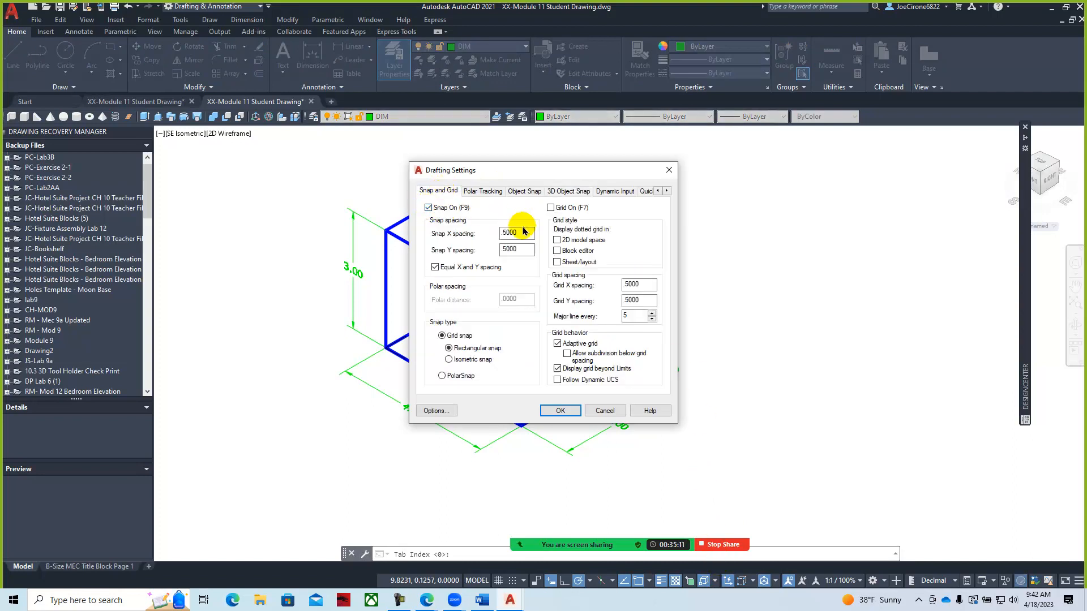
pyautogui.click(550, 208)
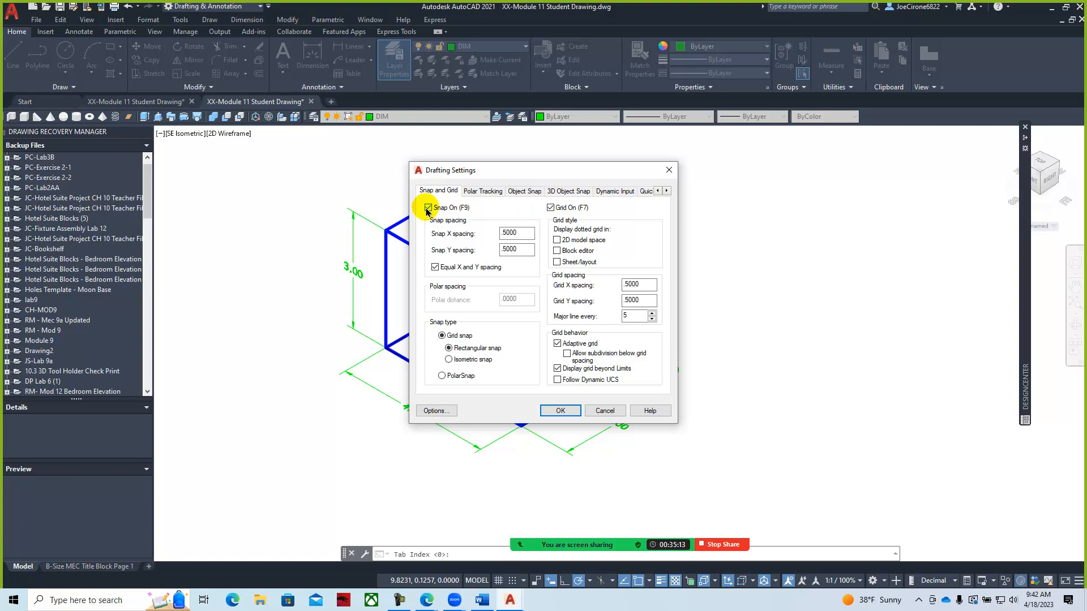
pyautogui.click(429, 209)
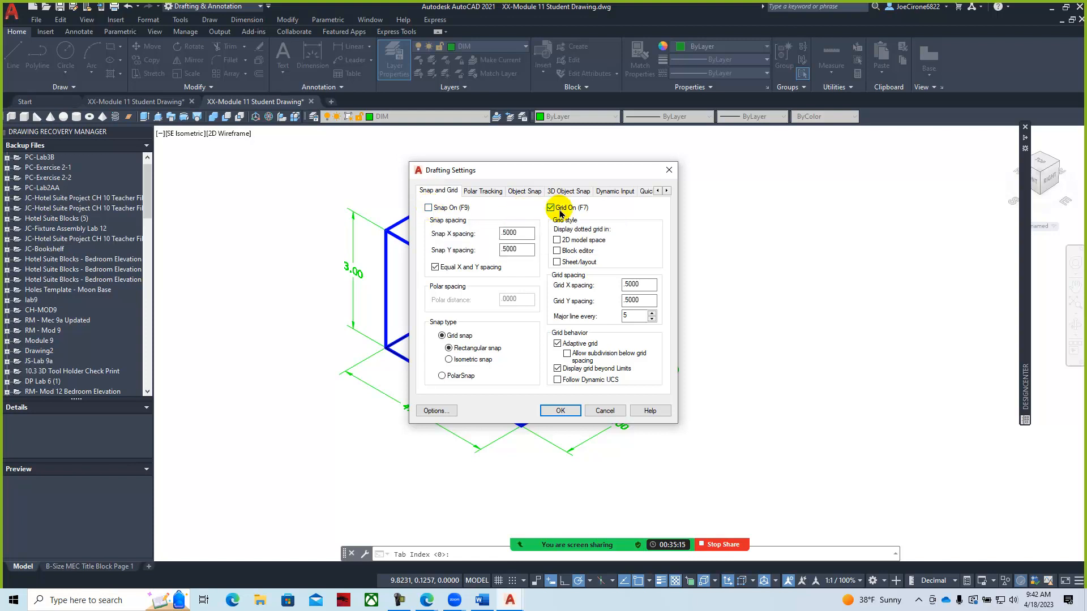
pyautogui.click(551, 209)
pyautogui.click(476, 192)
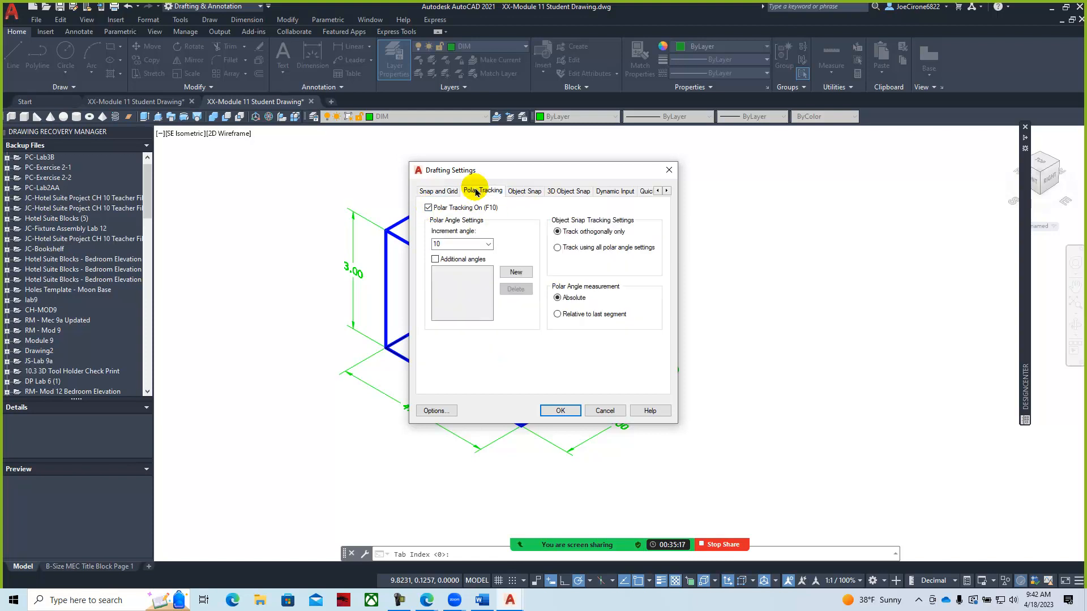
pyautogui.click(512, 191)
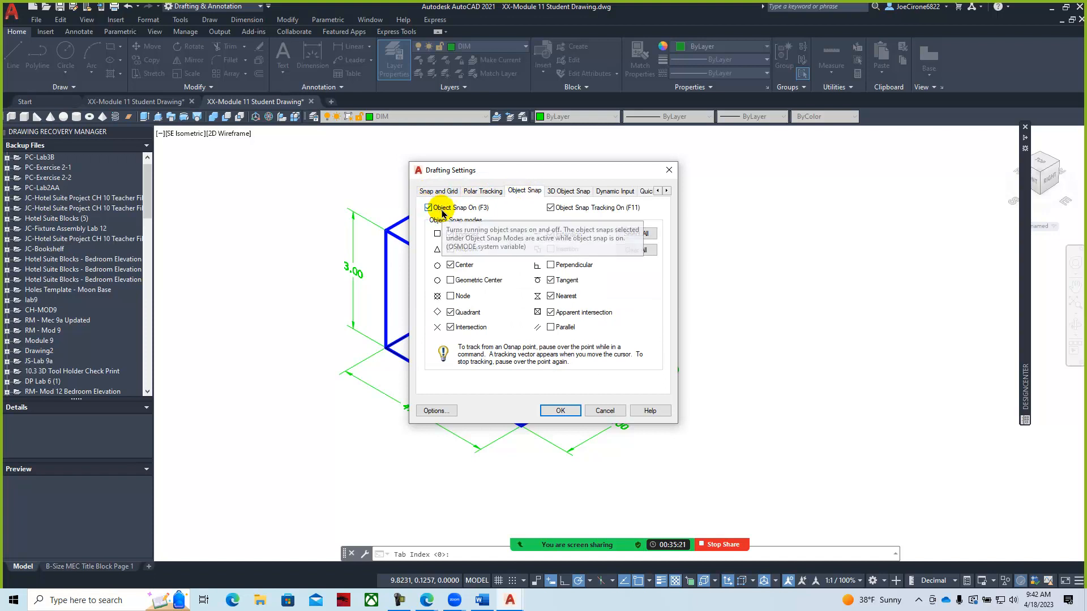
pyautogui.click(546, 195)
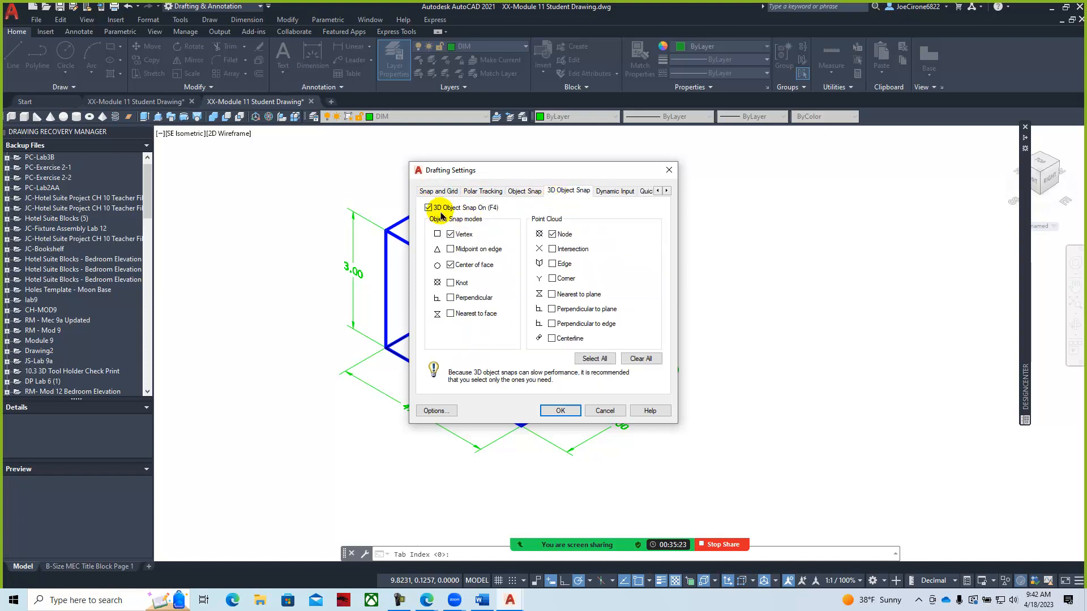
pyautogui.click(559, 411)
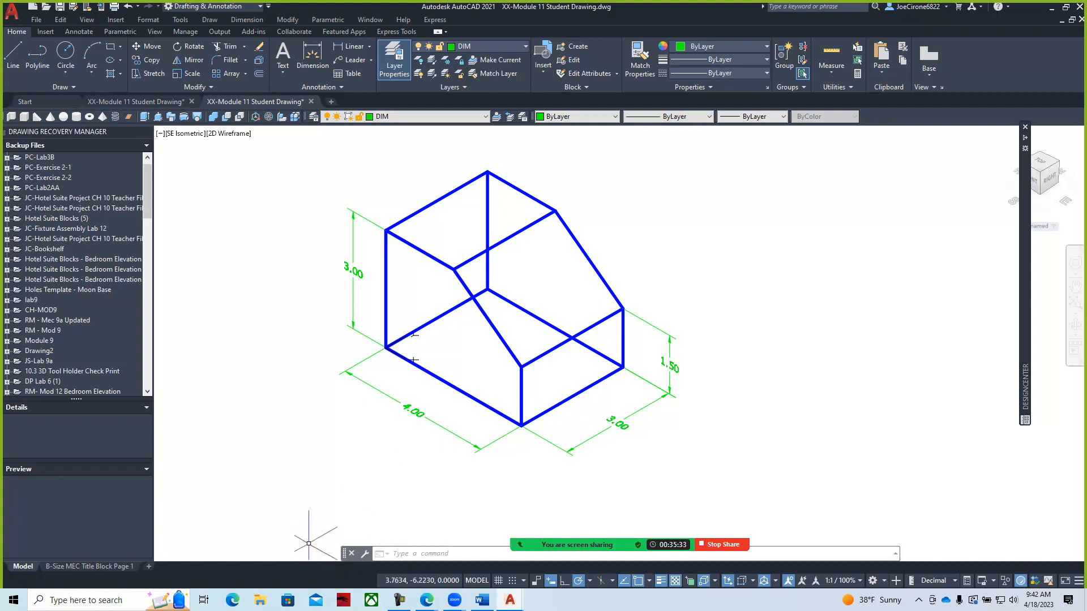
# Switch to the e-book in Edge to locate corner D in Figure 33-113 for question 5A, and return to AutoCAD
pyautogui.moveTo(427, 601)
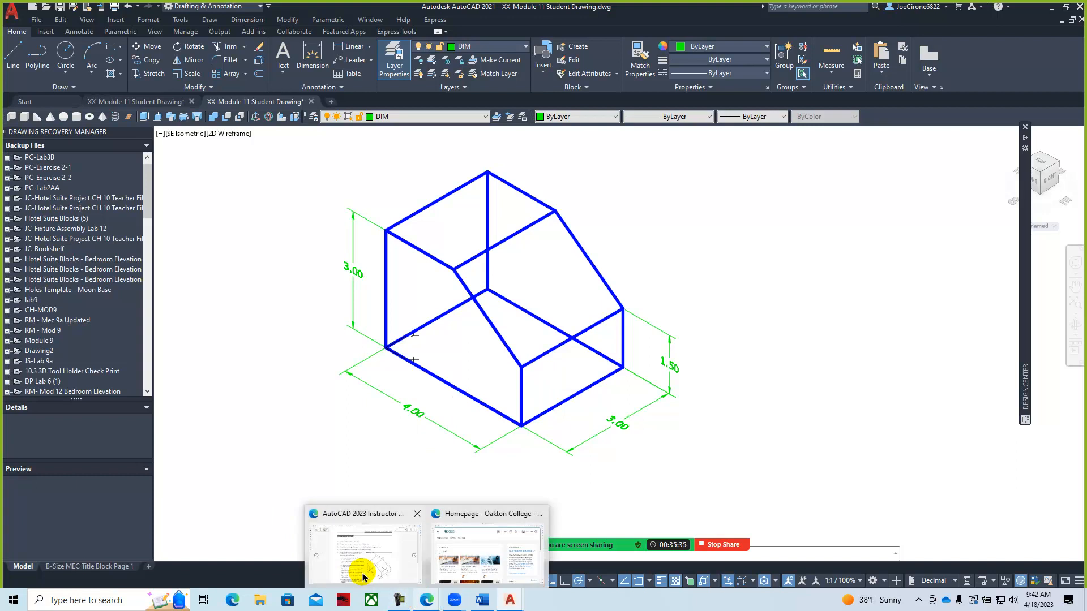
pyautogui.click(362, 575)
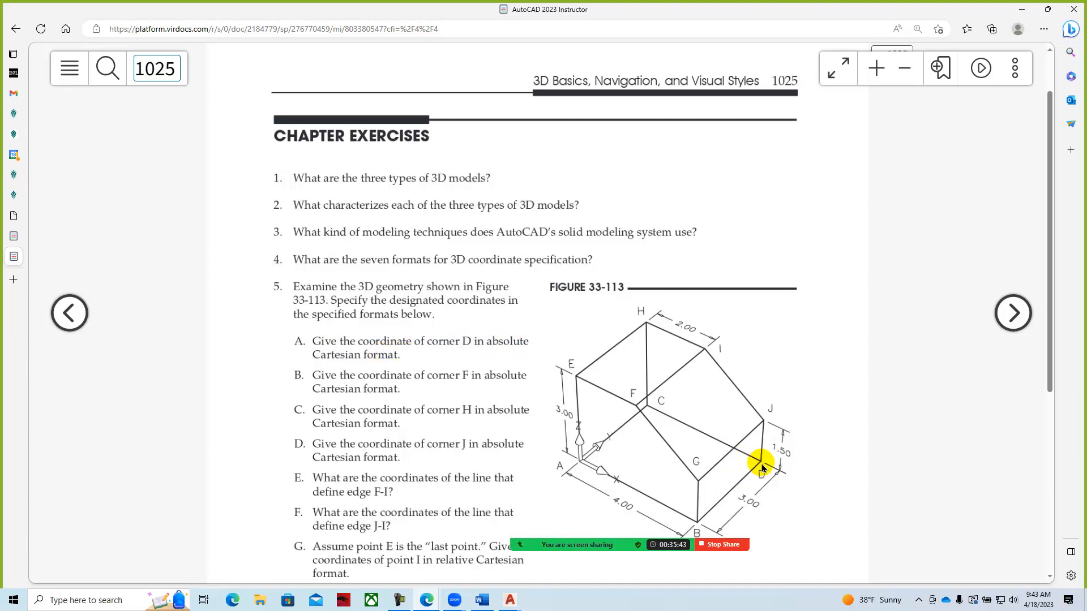
pyautogui.click(510, 603)
pyautogui.click(558, 550)
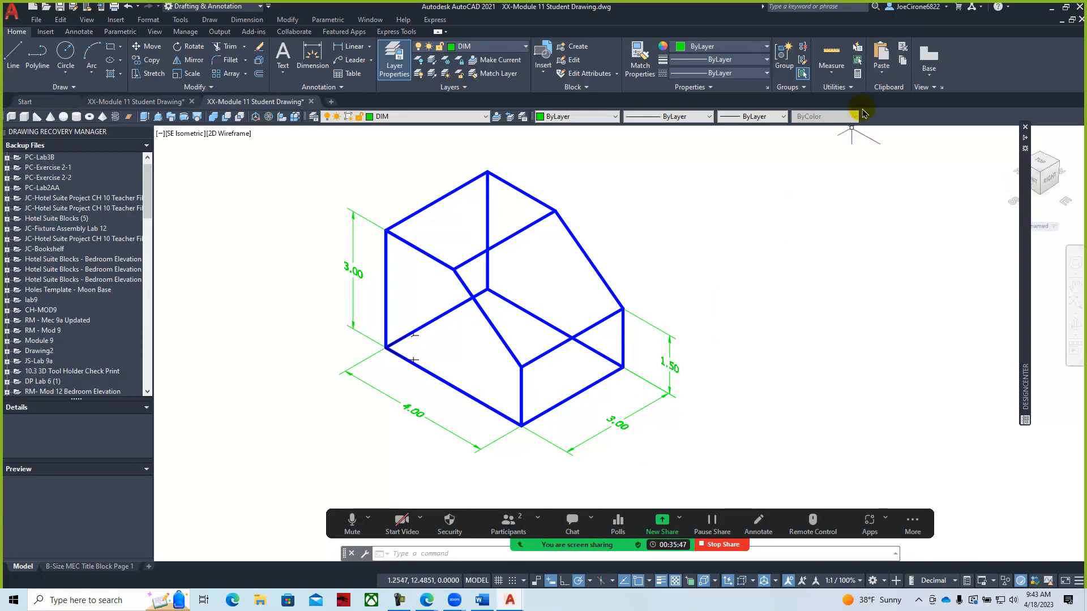
# Use ID Point to read the coordinates of corner D at the block's lower right end
pyautogui.click(851, 88)
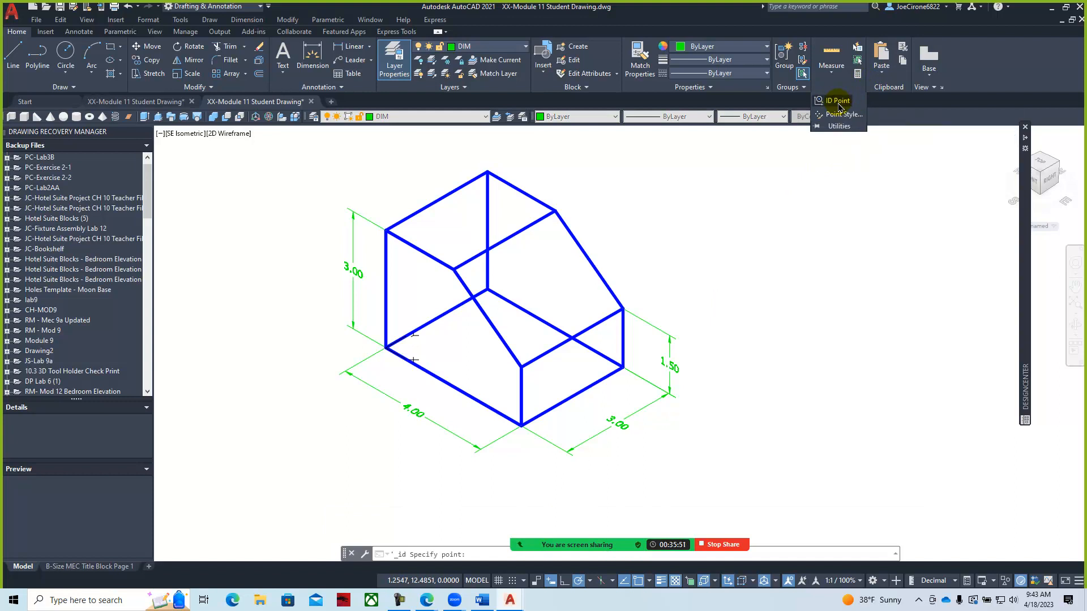
pyautogui.click(839, 102)
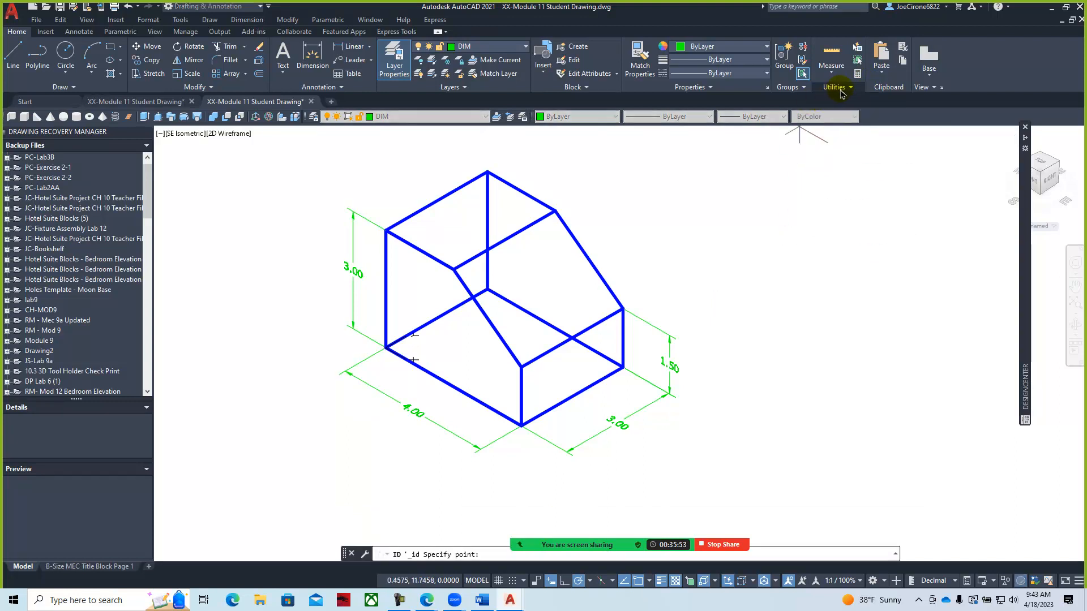
pyautogui.click(847, 89)
pyautogui.click(838, 101)
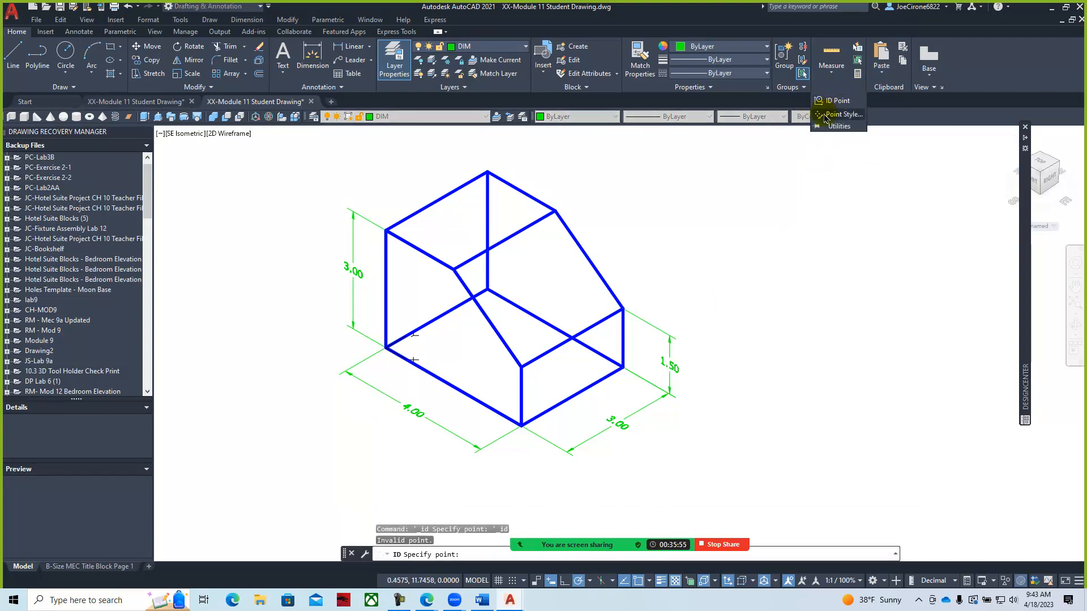
pyautogui.click(623, 367)
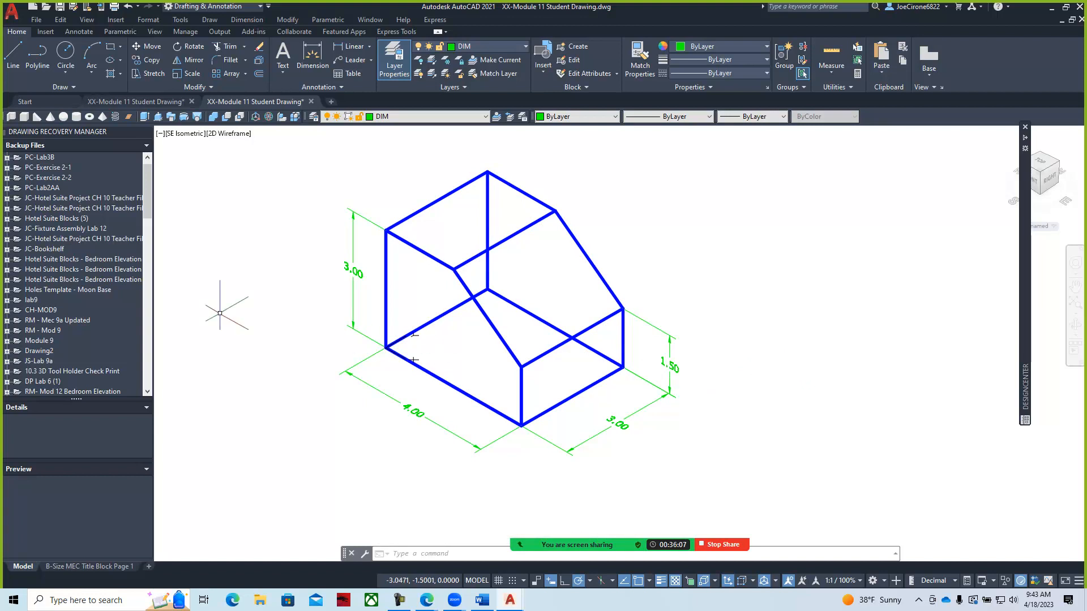
# Add a multiline text note reading "5A =" to the right of the block, checking question 5A in the e-book
pyautogui.click(282, 76)
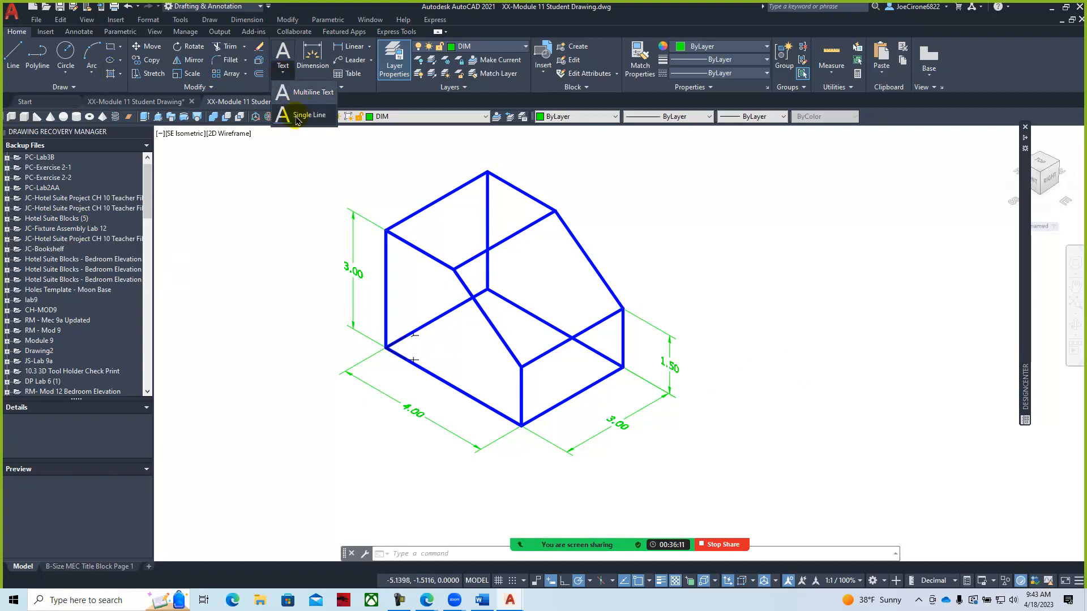
pyautogui.click(306, 94)
pyautogui.click(745, 231)
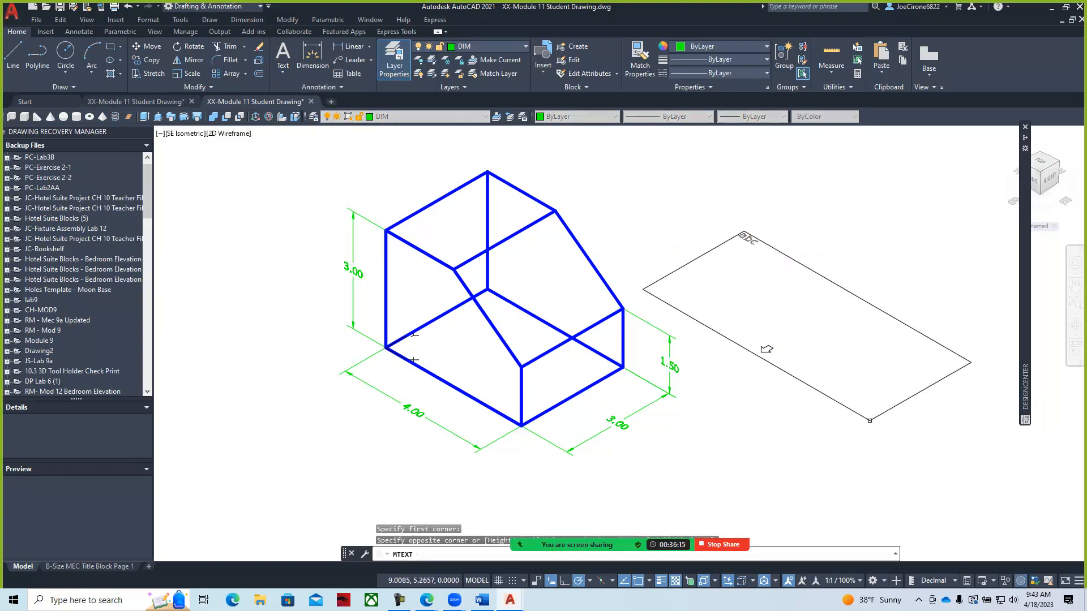
pyautogui.click(814, 425)
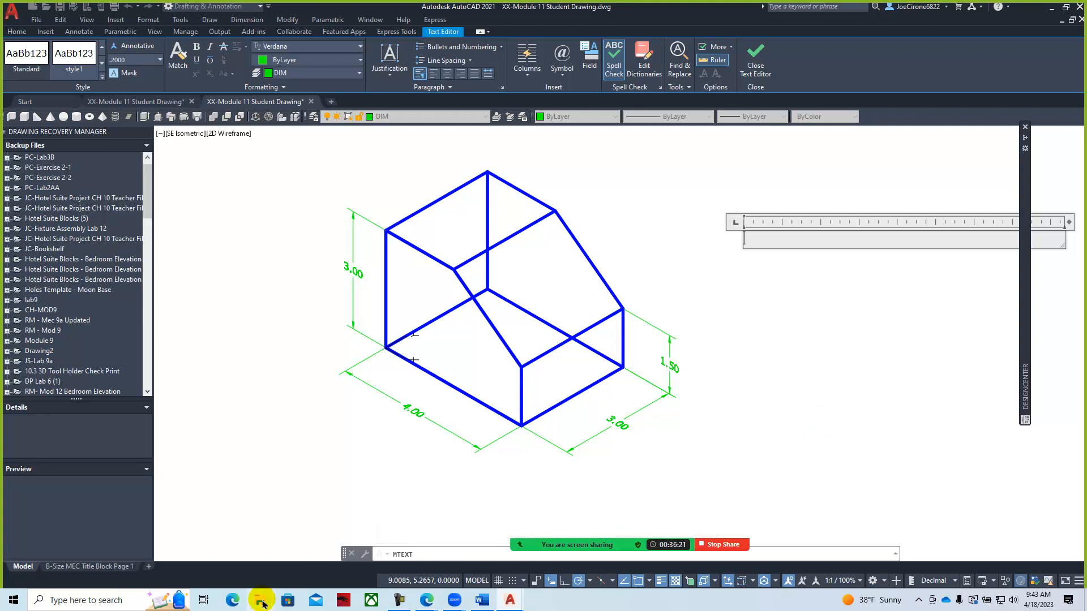
pyautogui.moveTo(427, 601)
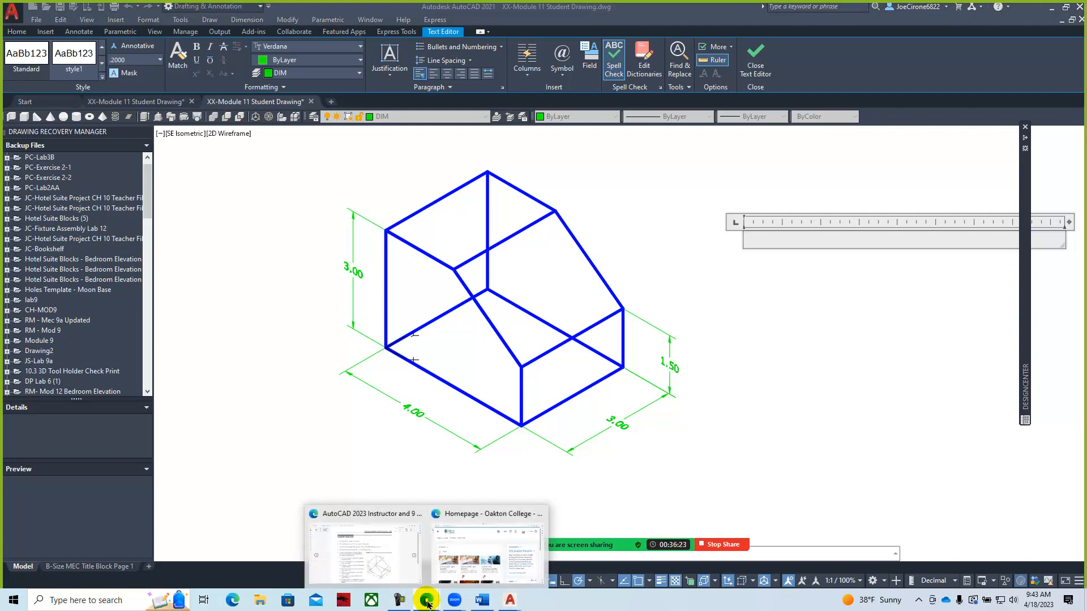
pyautogui.click(397, 557)
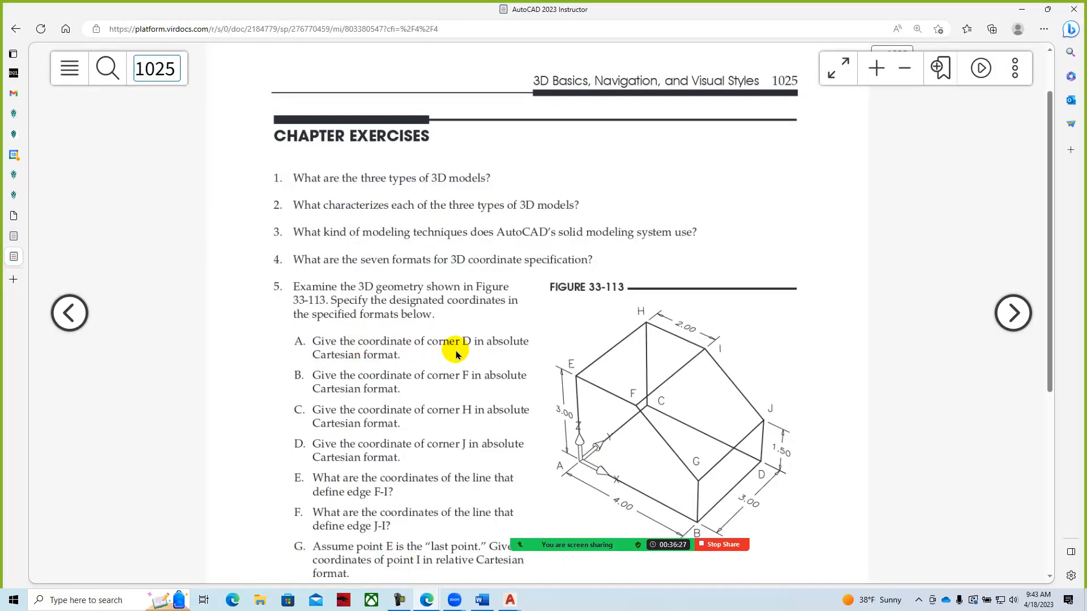
pyautogui.moveTo(507, 599)
pyautogui.click(543, 563)
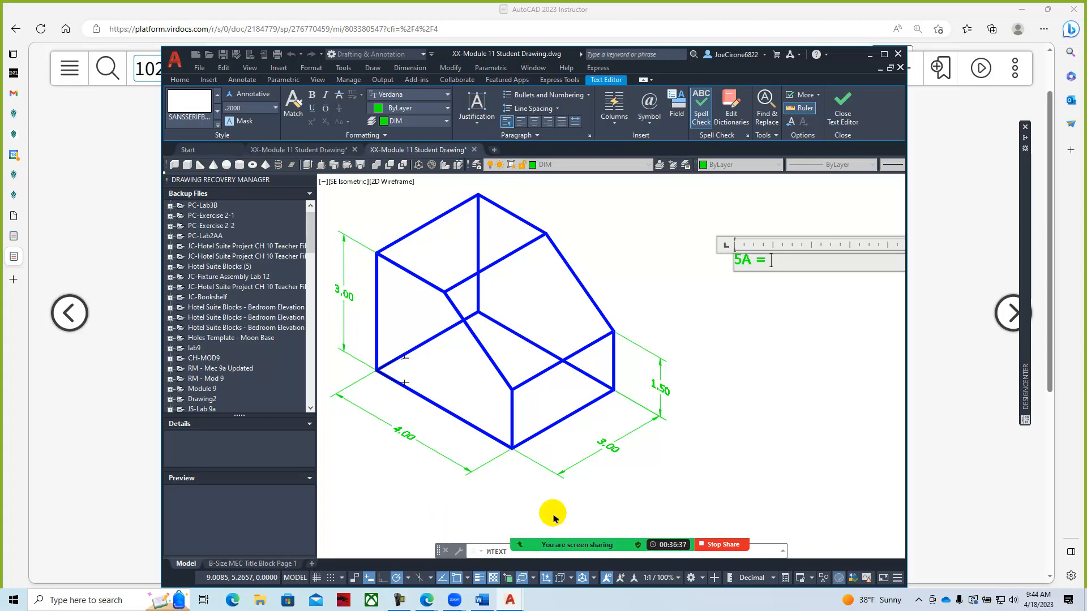
pyautogui.moveTo(575, 538)
pyautogui.moveTo(575, 539)
pyautogui.mouseDown()
pyautogui.moveTo(490, 439)
pyautogui.moveTo(440, 465)
pyautogui.moveTo(1086, 467)
pyautogui.mouseUp()
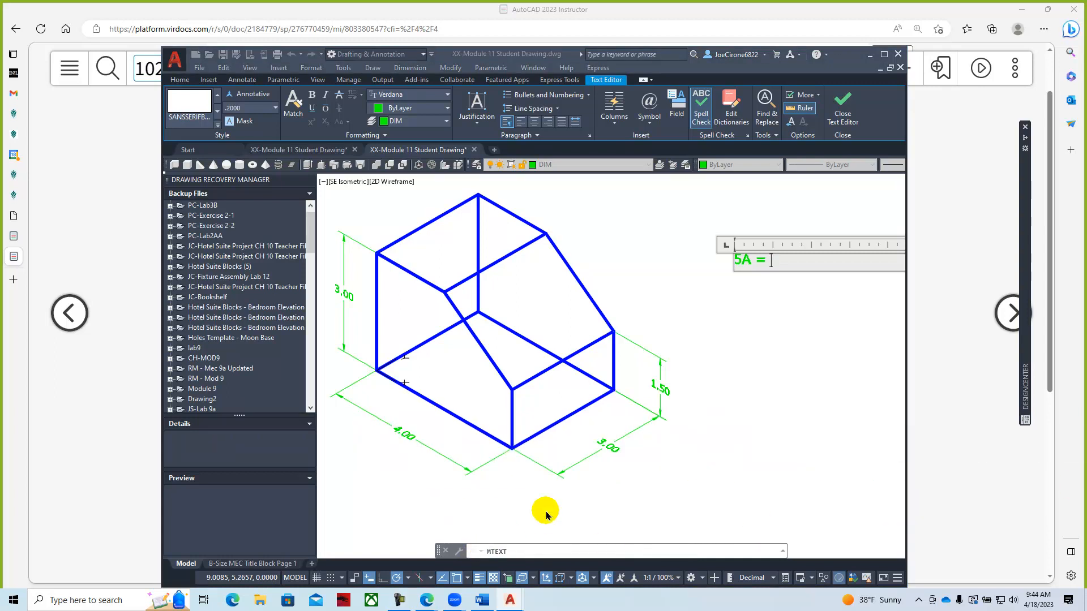
pyautogui.click(836, 120)
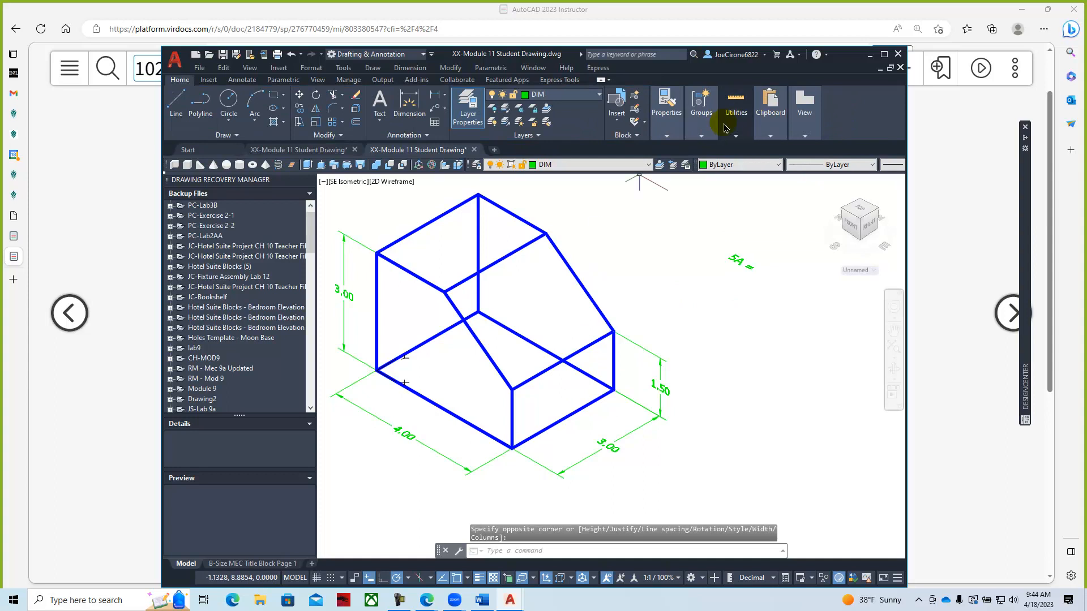
# Maximize the AutoCAD window and identify the coordinates of corner D with ID Point, snapping to its endpoint
pyautogui.click(736, 105)
pyautogui.click(877, 53)
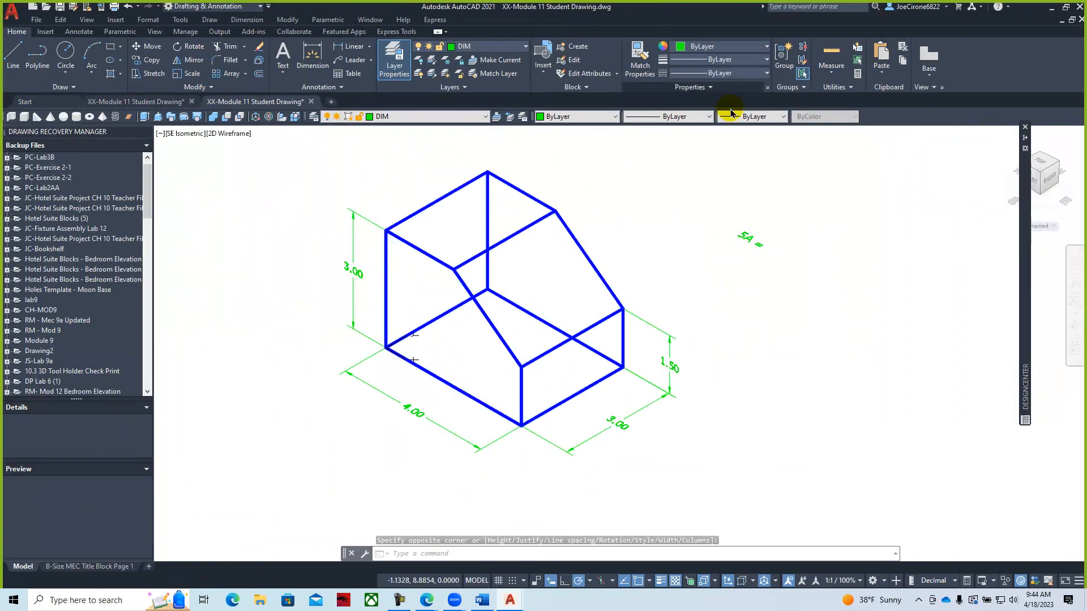
pyautogui.click(834, 85)
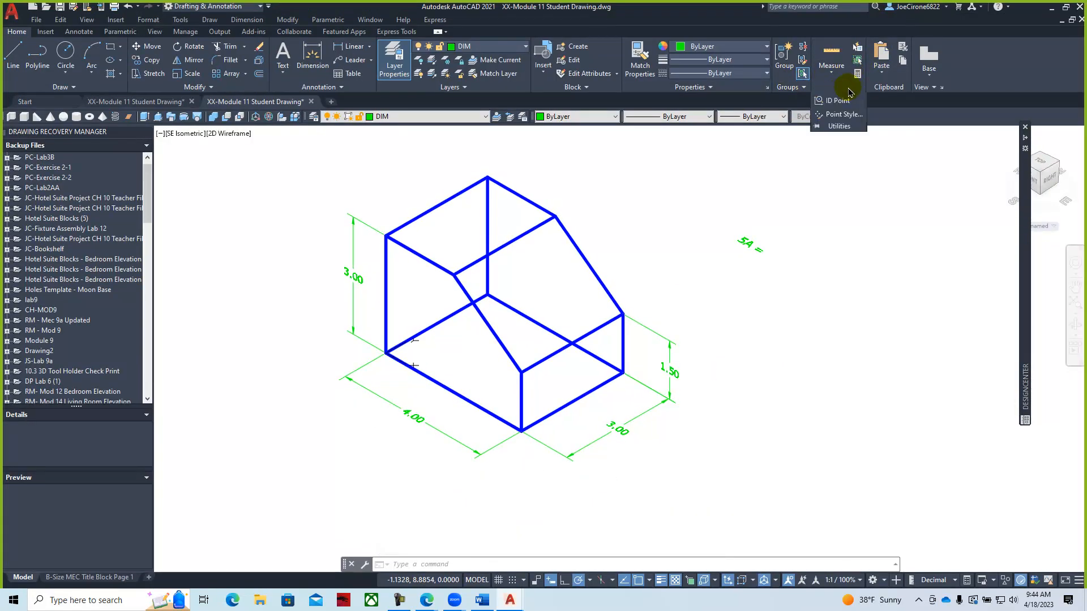
pyautogui.click(838, 101)
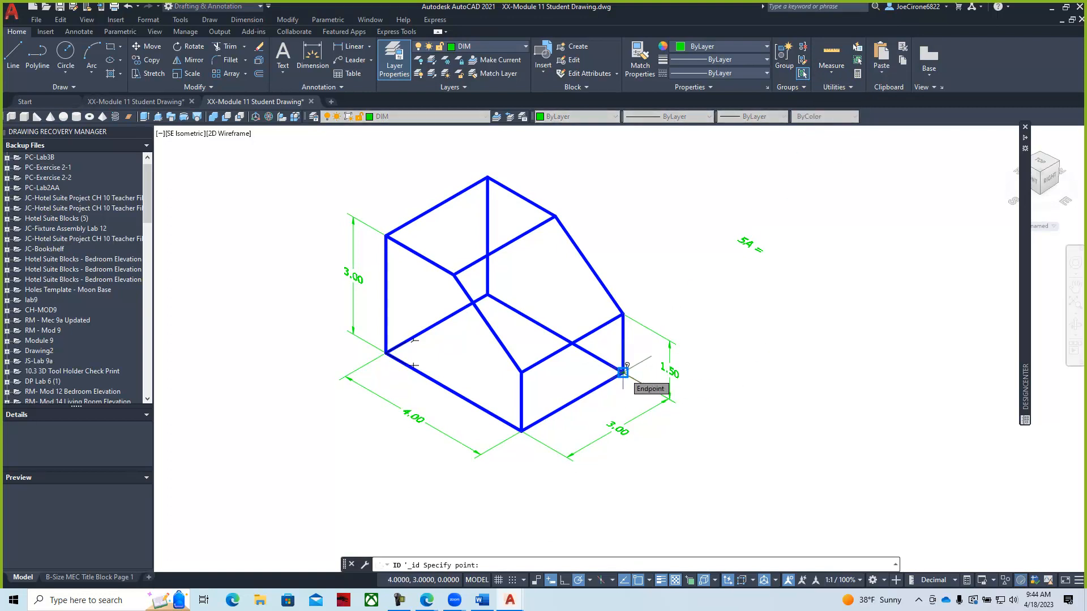
pyautogui.click(623, 372)
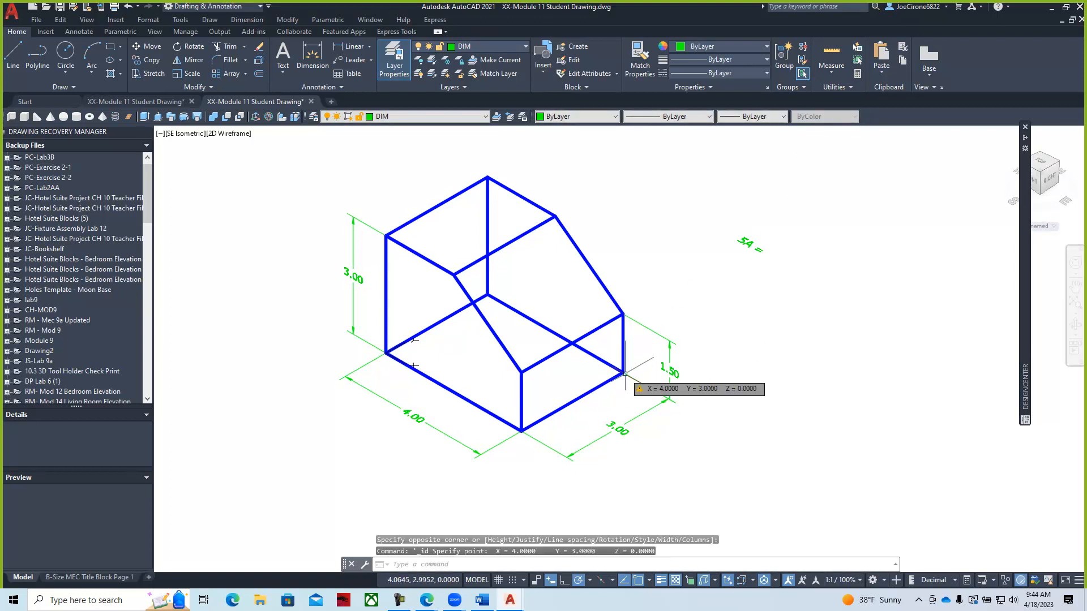
# Complete the answer note beside the block so it reads "5A = 4,3,0"
pyautogui.click(758, 239)
pyautogui.doubleClick(753, 242)
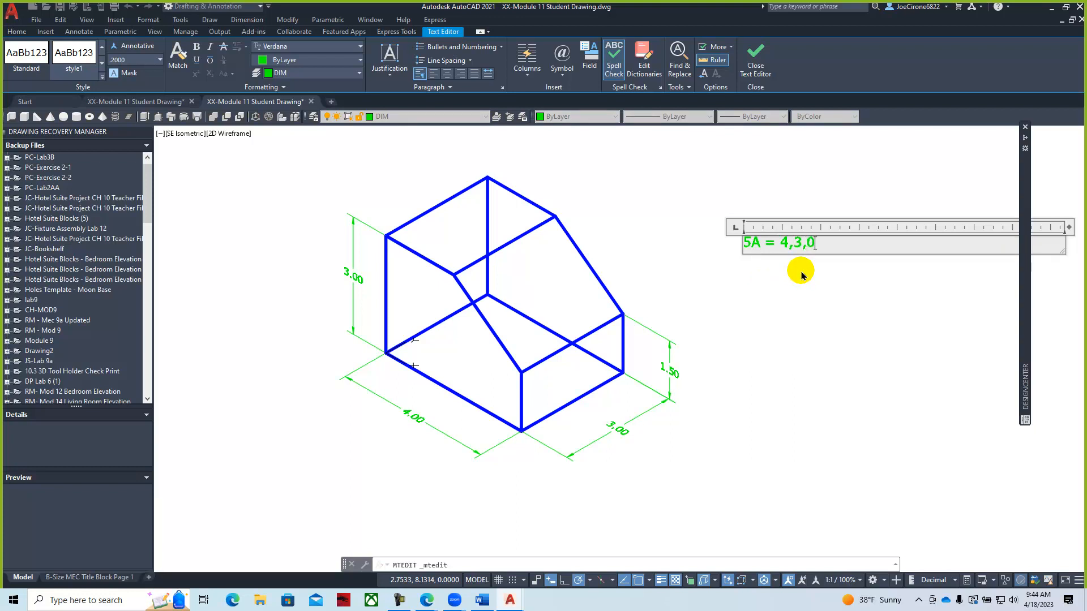
pyautogui.click(757, 75)
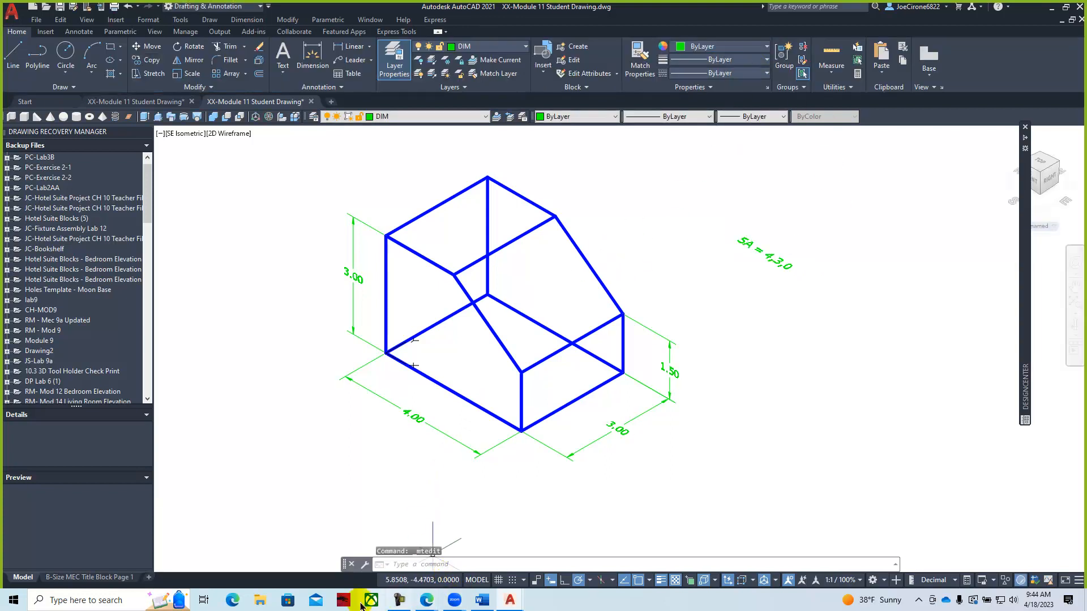
# Switch to the e-book to read question 5B and find corner F in Figure 33-113, and return to AutoCAD
pyautogui.moveTo(425, 602)
pyautogui.click(388, 560)
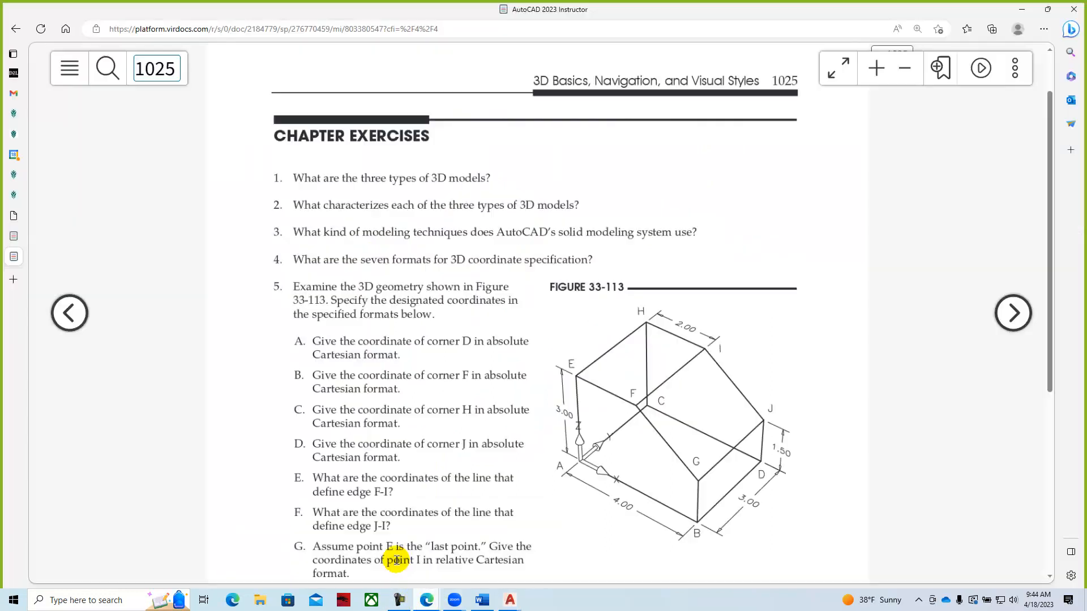
pyautogui.moveTo(314, 375); pyautogui.dragTo(430, 372)
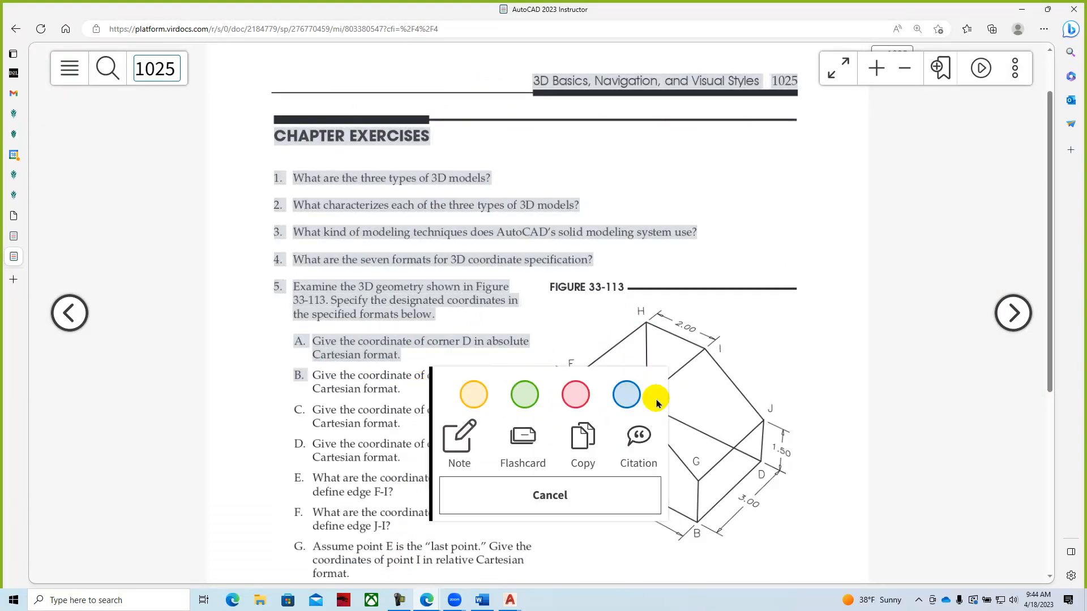
pyautogui.click(745, 330)
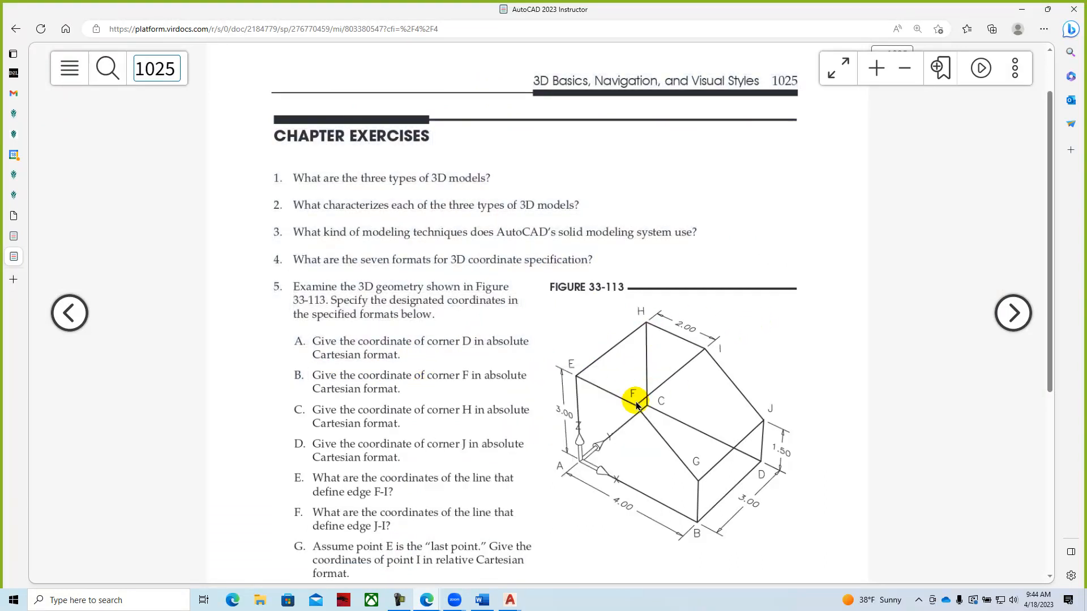
pyautogui.click(509, 602)
pyautogui.click(558, 552)
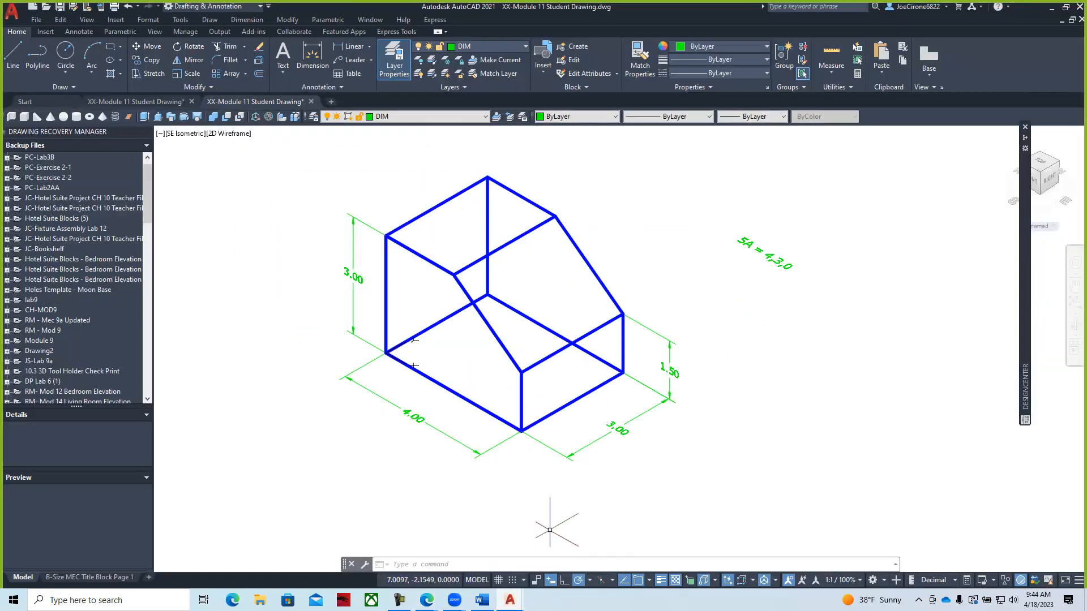
# Identify the coordinates of corner F with ID Point and add the line "B = X2, Y0," to the answer note
pyautogui.click(834, 86)
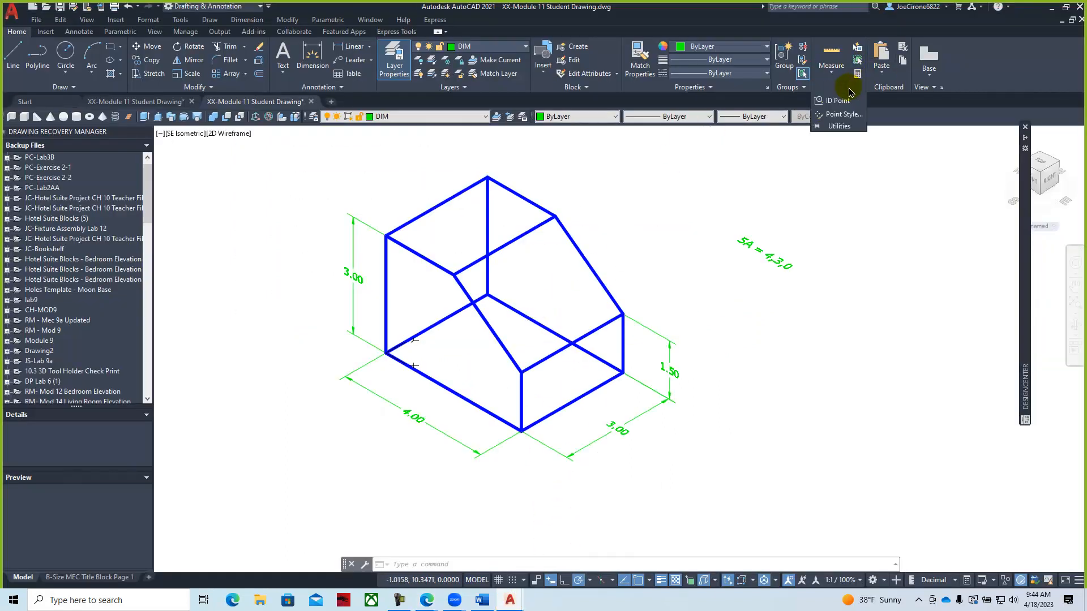
pyautogui.click(830, 101)
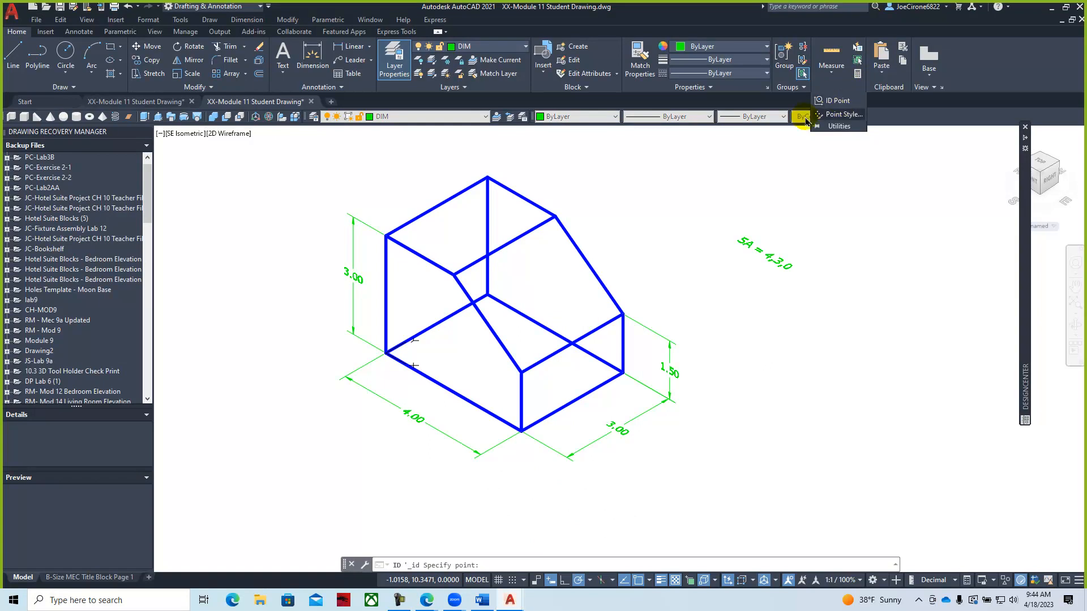
pyautogui.click(453, 275)
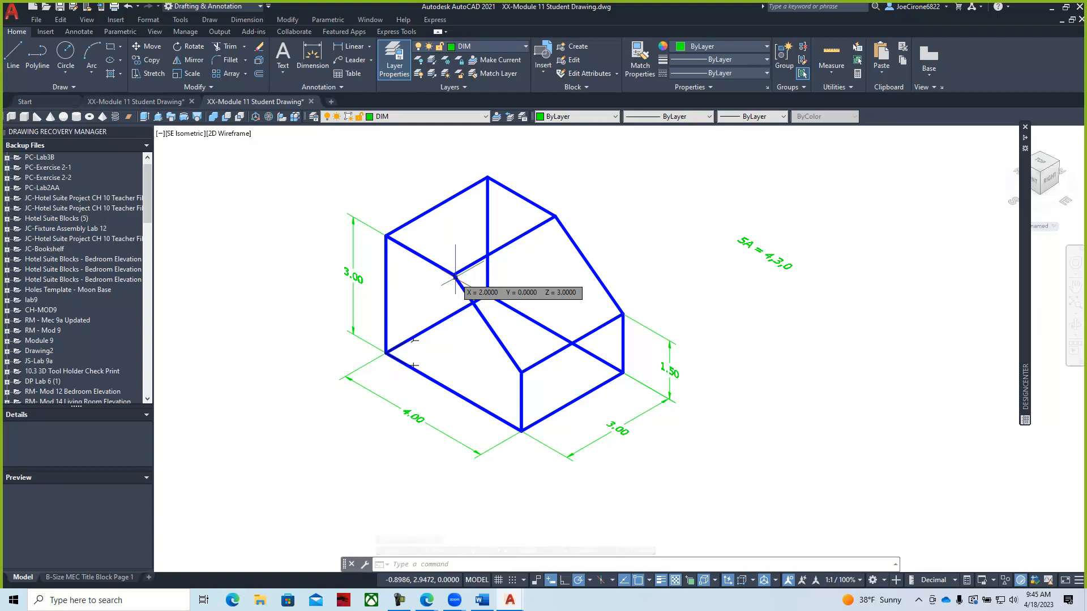
pyautogui.doubleClick(753, 246)
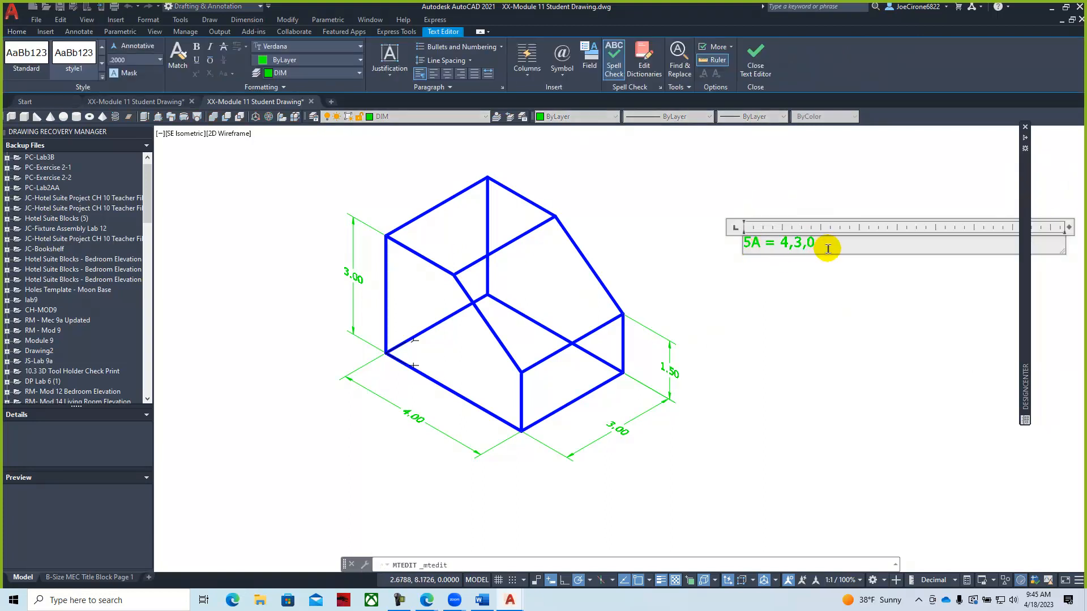
pyautogui.press('Return')
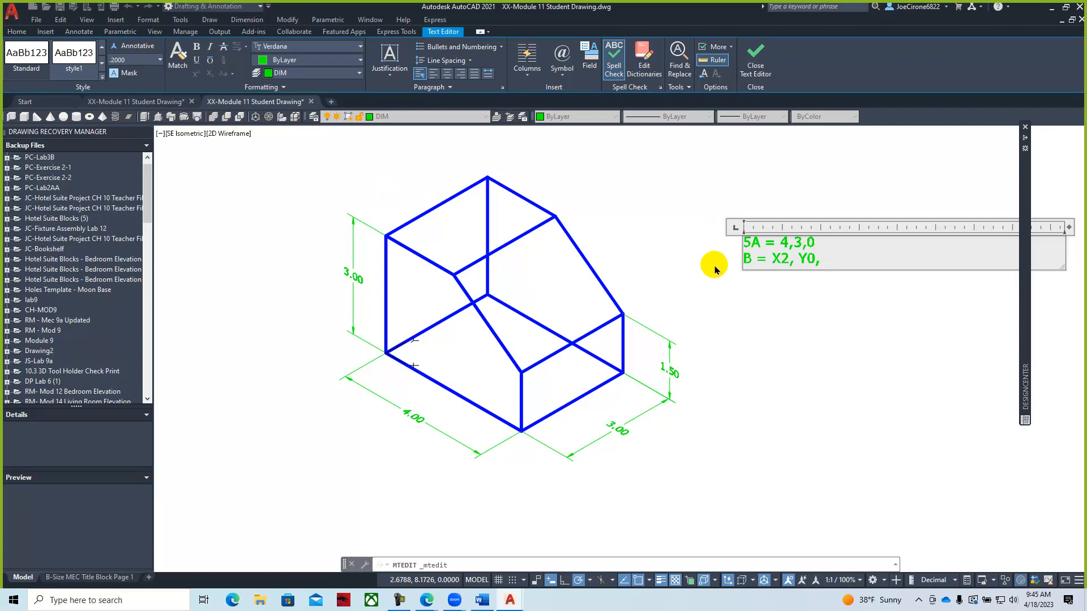
pyautogui.click(758, 57)
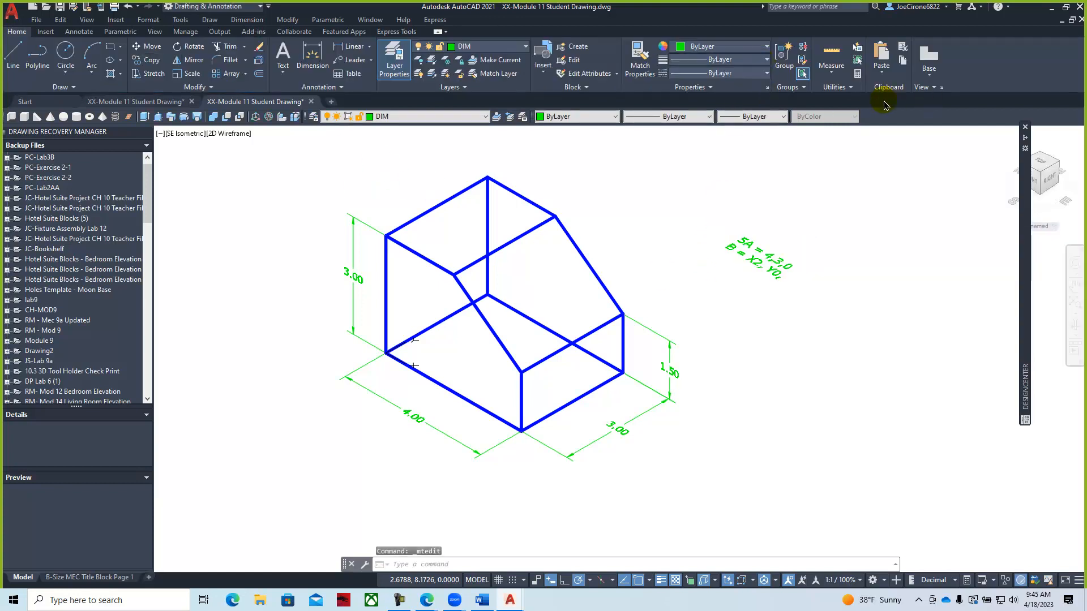
# Identify corner F again with ID Point and complete the note's second line as "B = X2, Y0, Z3"
pyautogui.click(850, 87)
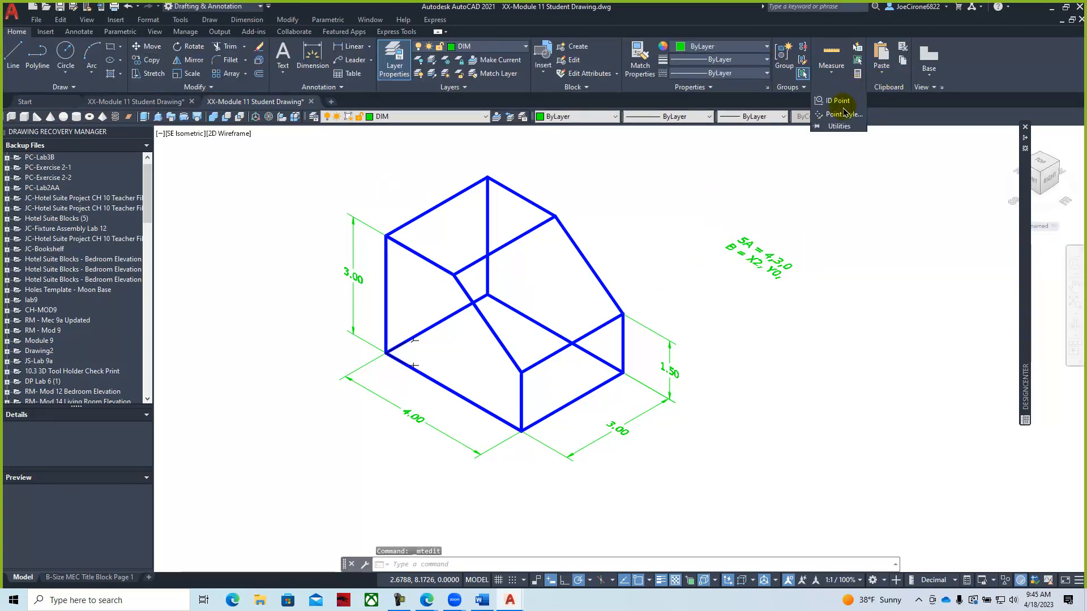
pyautogui.click(836, 101)
pyautogui.click(455, 276)
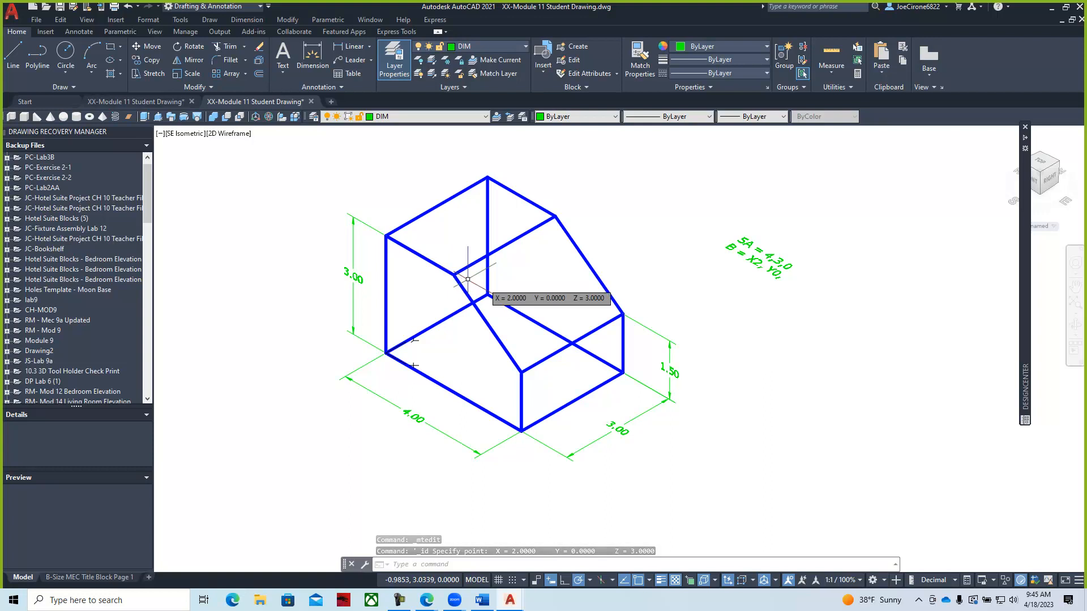
pyautogui.click(788, 267)
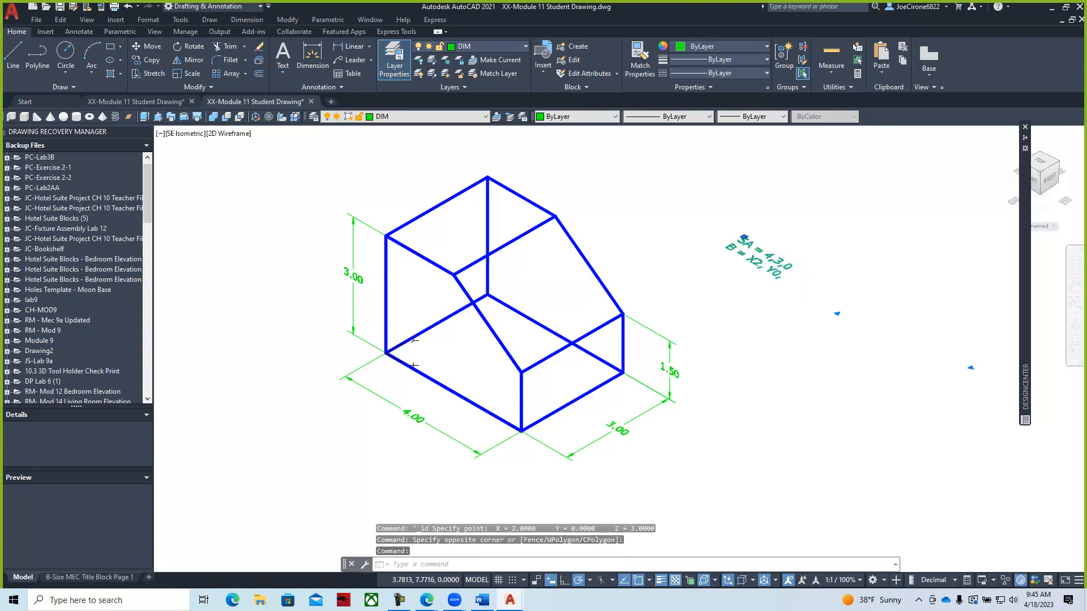
pyautogui.doubleClick(775, 275)
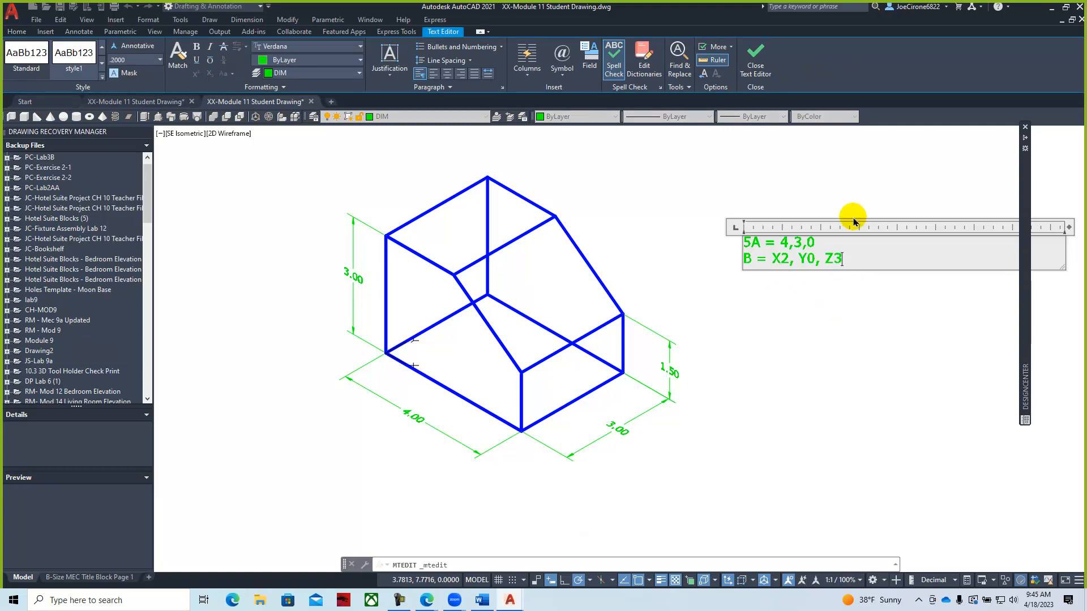
pyautogui.click(756, 67)
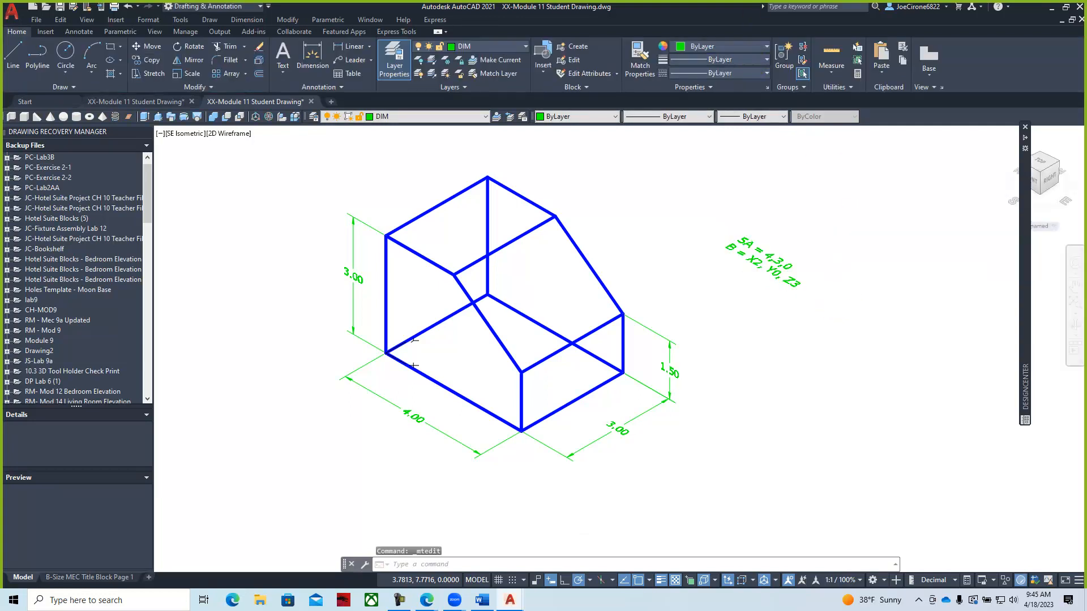
# Read question 5C in the e-book, return to AutoCAD and identify the coordinates of corner H with ID Point
pyautogui.moveTo(425, 605)
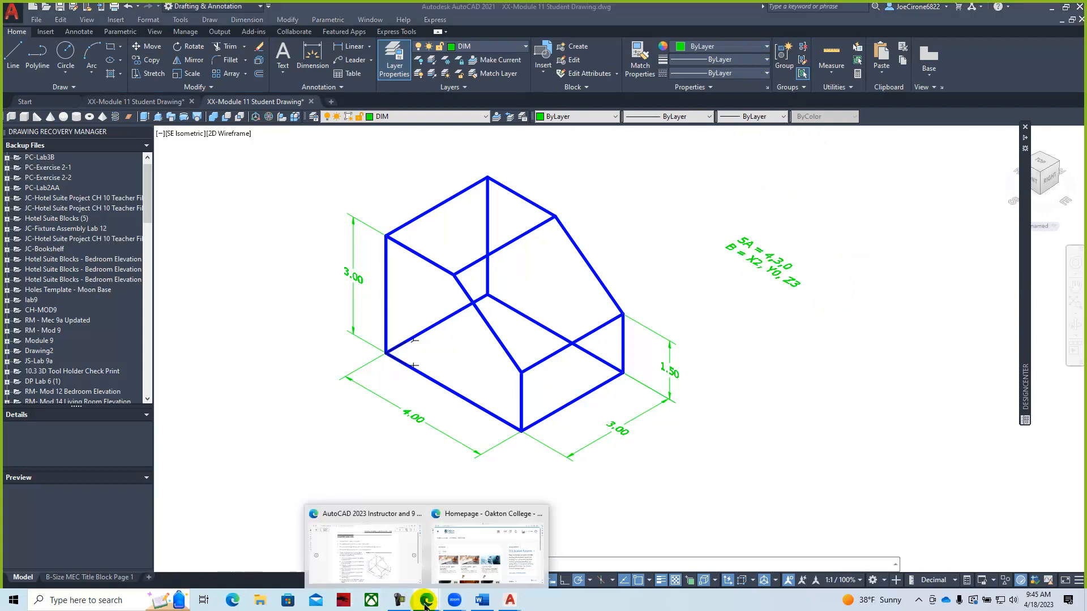
pyautogui.click(362, 566)
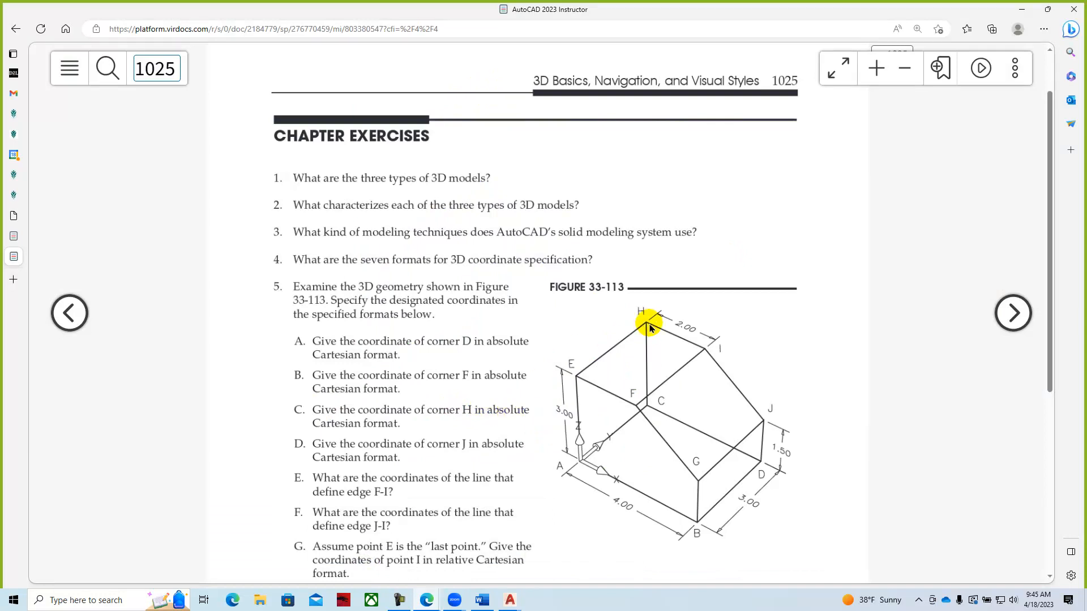
pyautogui.click(510, 600)
pyautogui.click(563, 565)
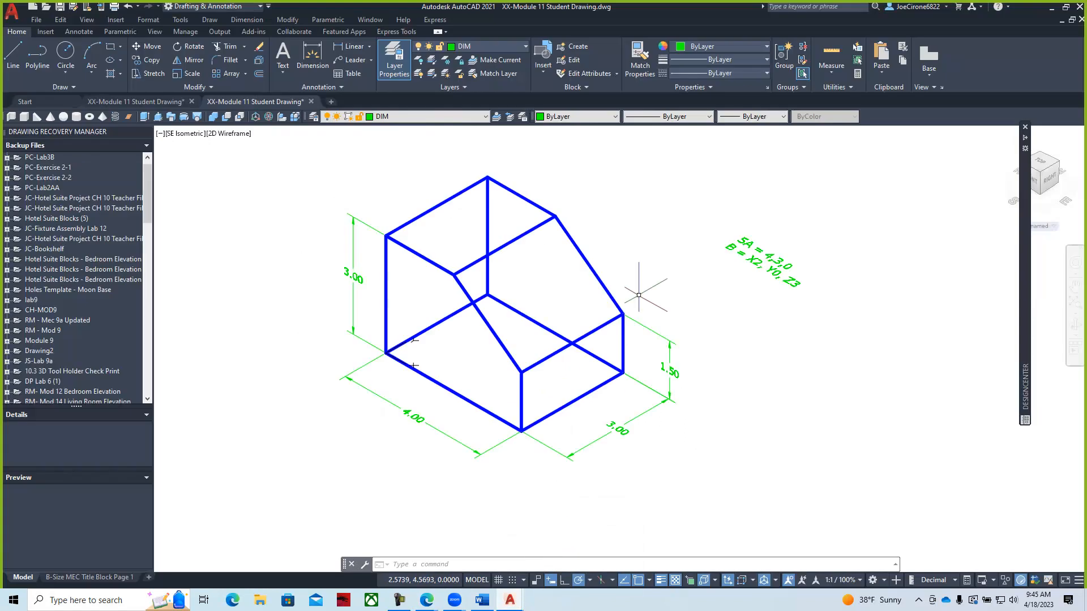
pyautogui.click(850, 89)
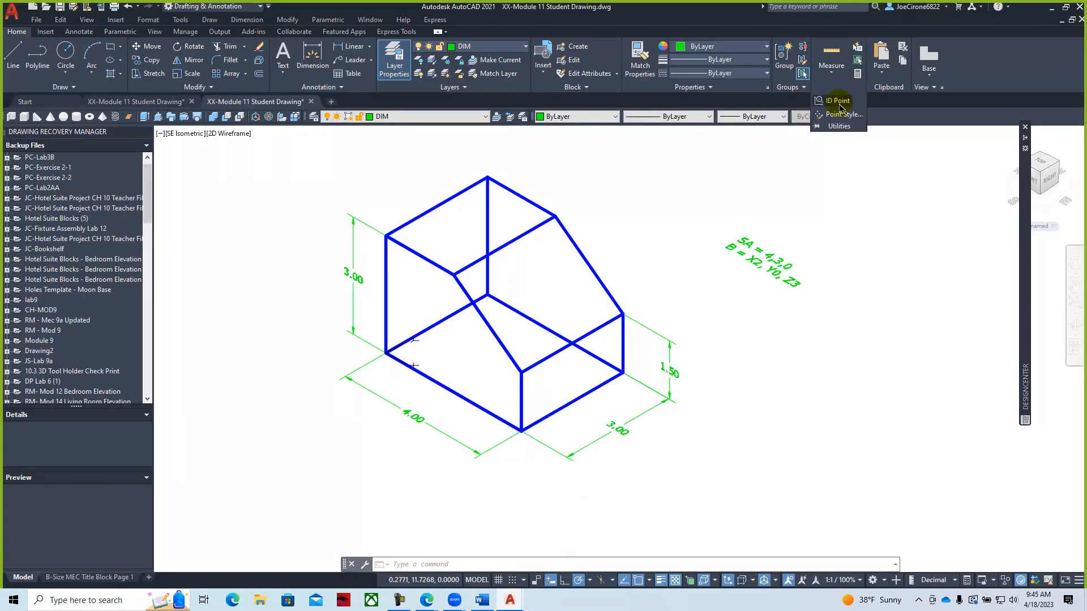
pyautogui.click(835, 99)
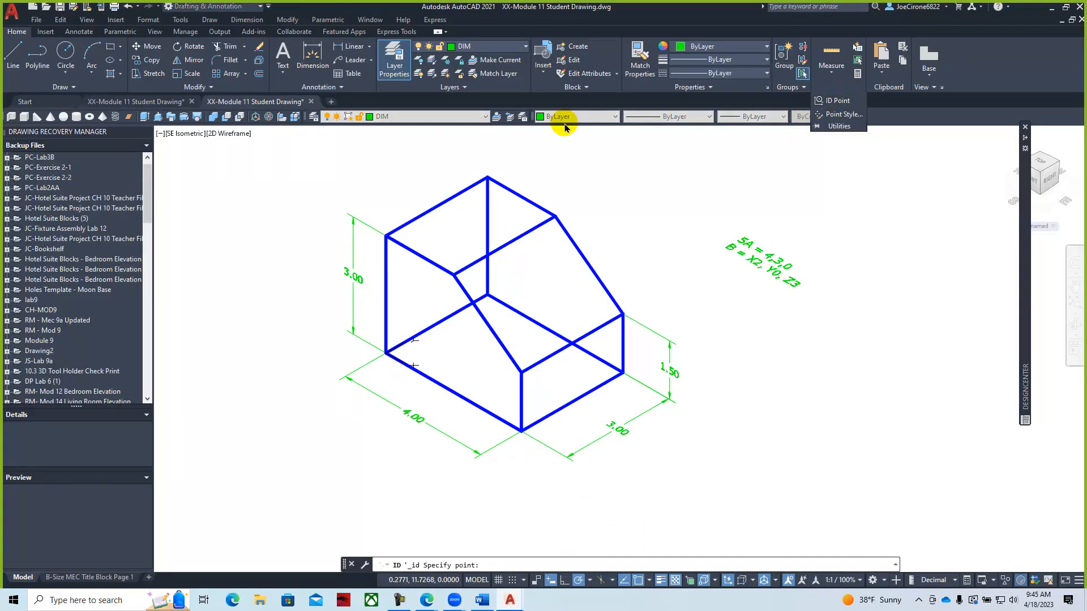
pyautogui.click(487, 176)
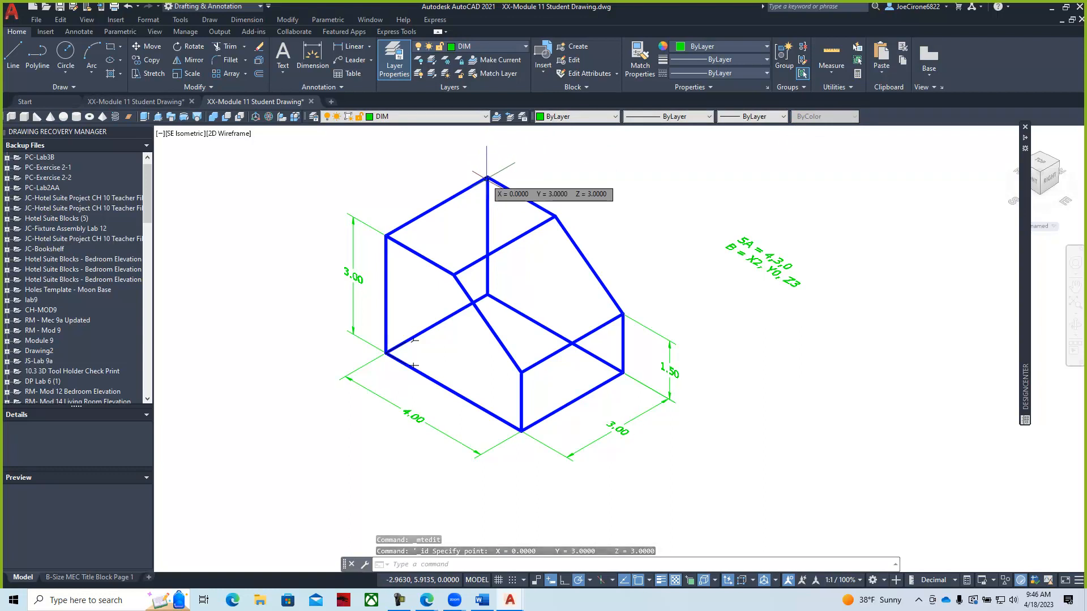
# Add a third line reading "C= X0,Y3,Z3" to the answer note beside the block
pyautogui.click(730, 248)
pyautogui.doubleClick(729, 247)
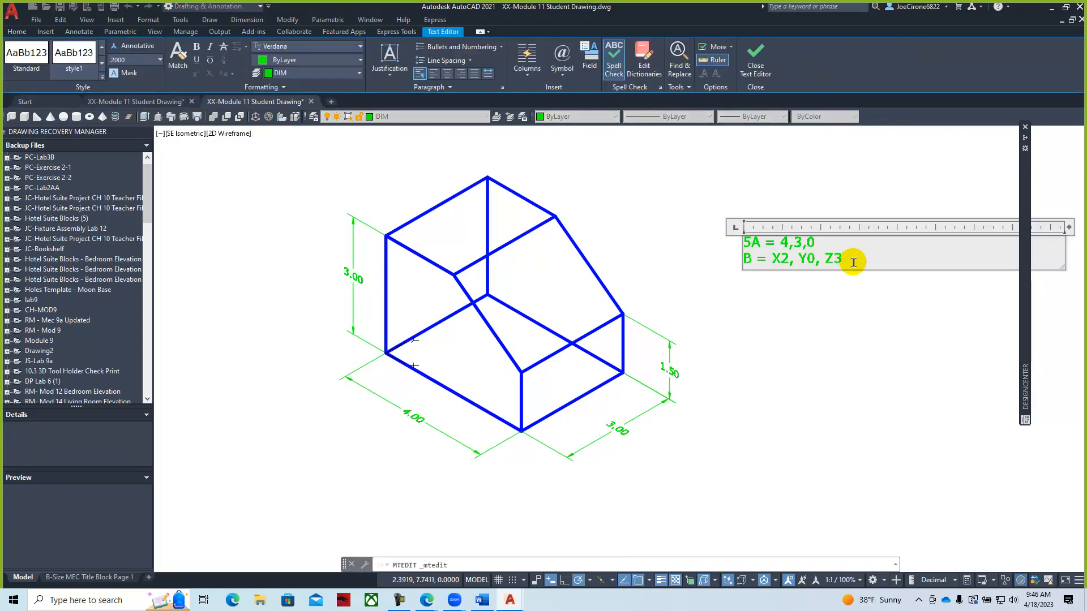
pyautogui.press('Return')
pyautogui.write('C= X0,Y3,Z3')
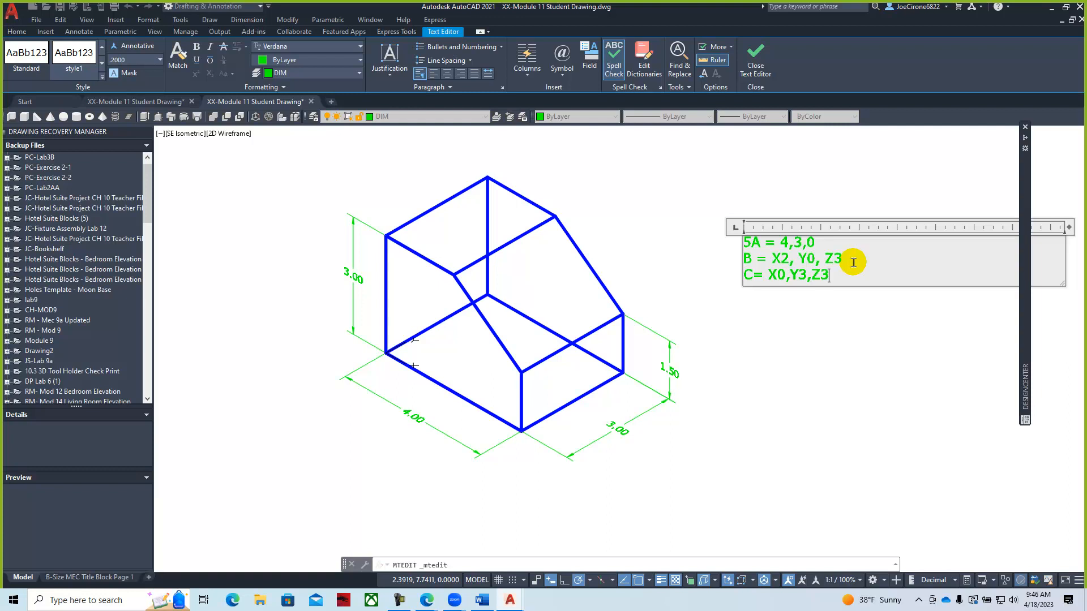
pyautogui.click(752, 59)
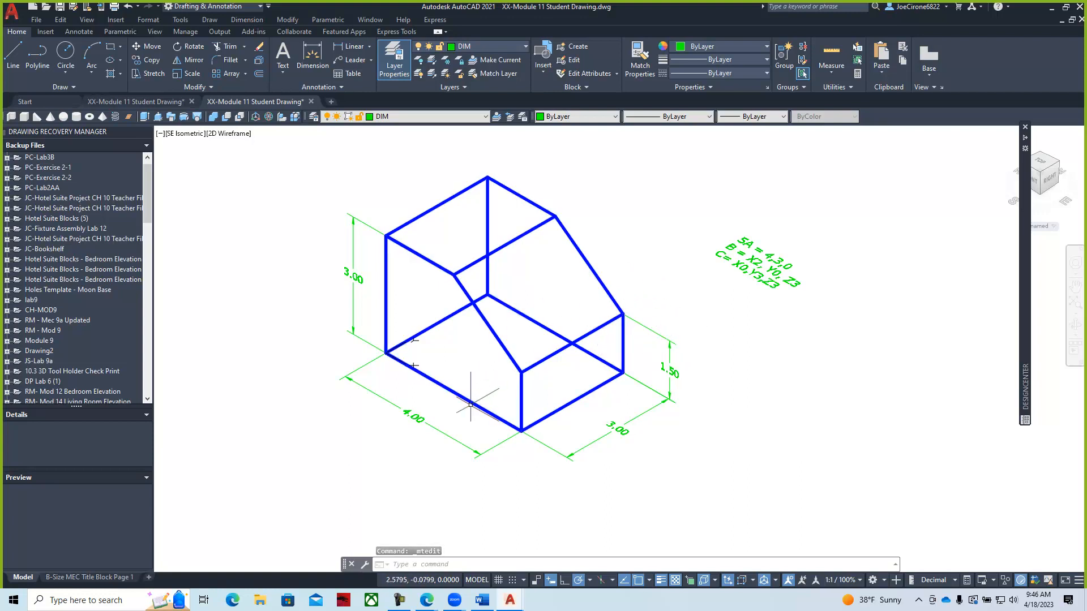
# Copy the answer note from model space and paste it beside the sheet in the B-Size MEC Title Block Page 1 layout
pyautogui.click(107, 579)
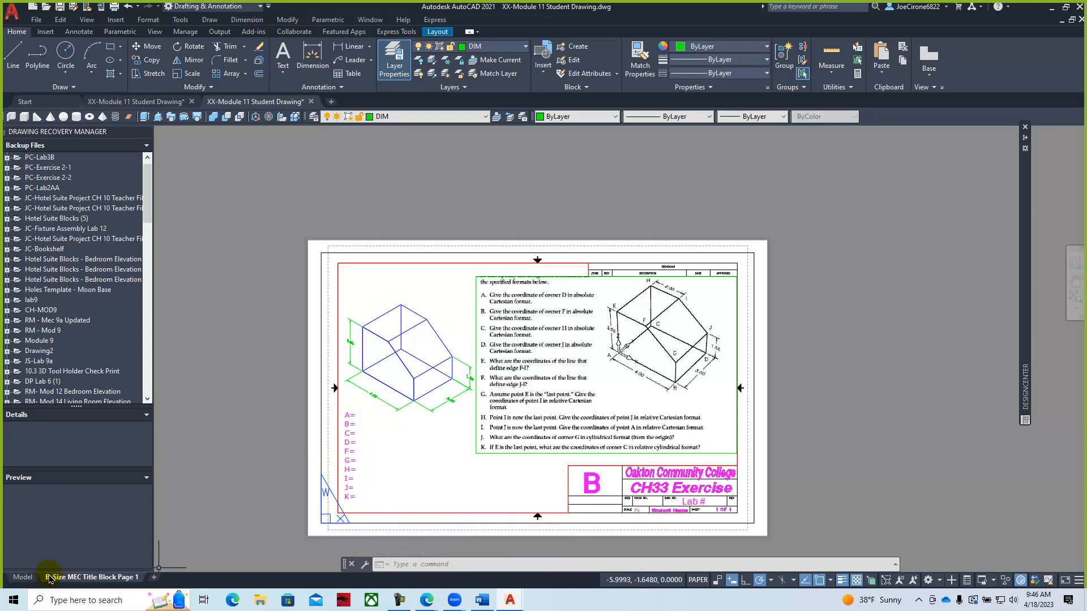
pyautogui.click(23, 577)
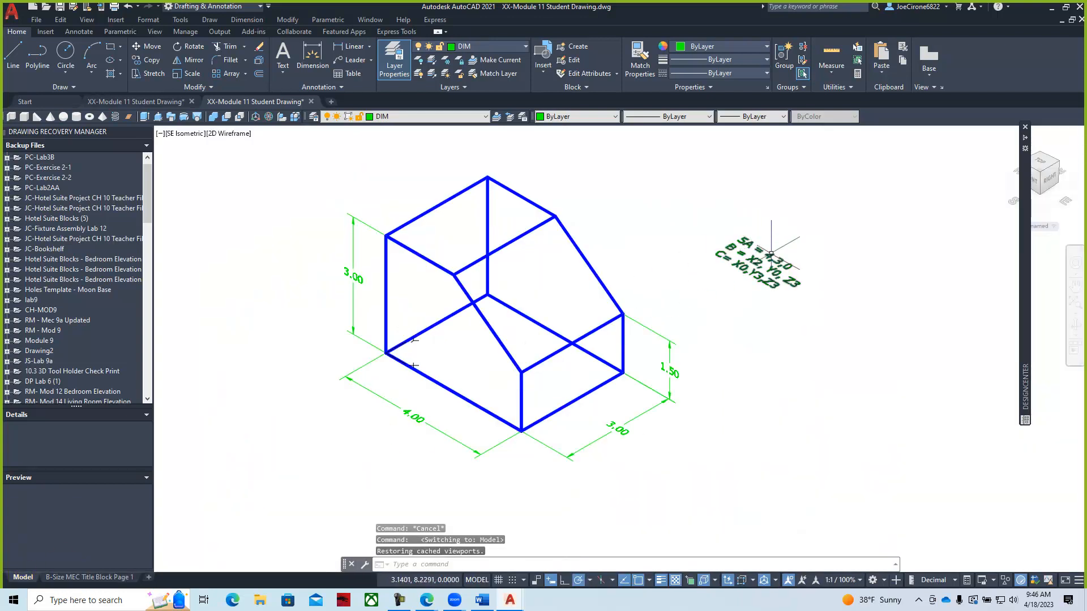
pyautogui.click(771, 251)
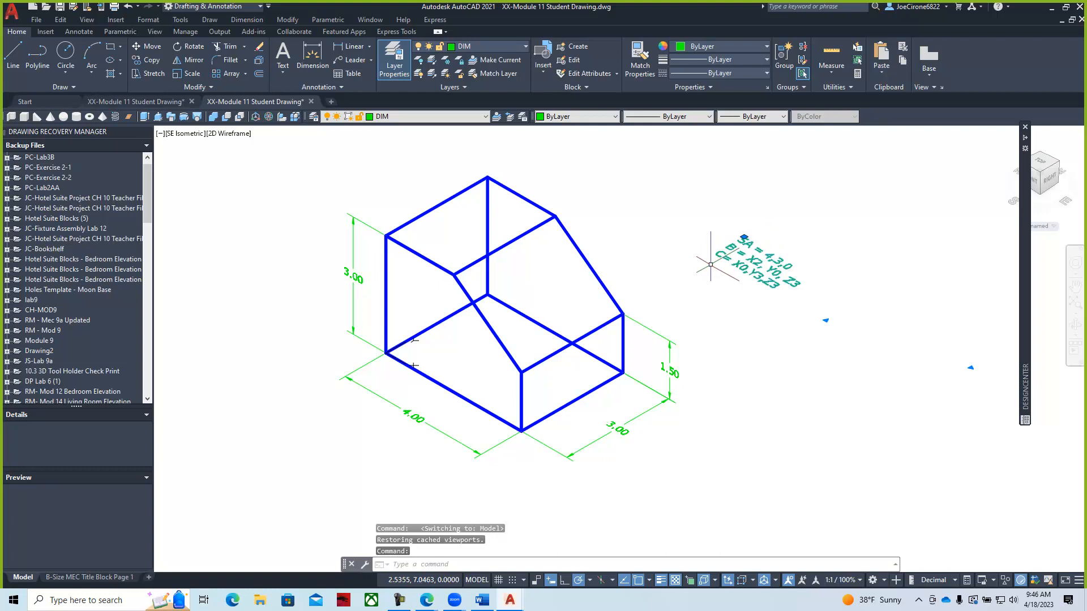
pyautogui.hotkey('ctrl', 'c')
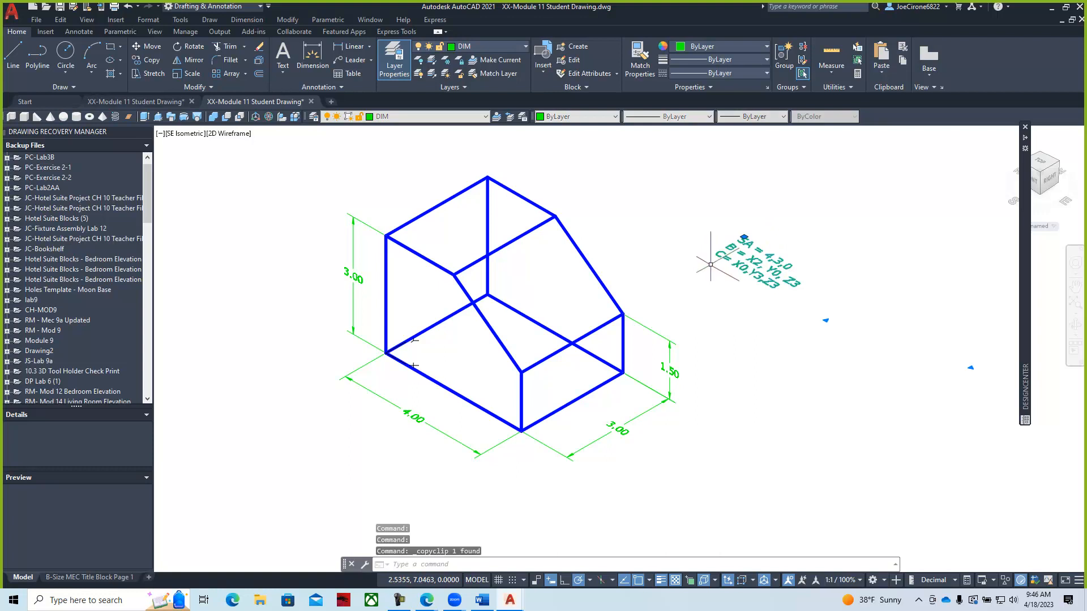
pyautogui.click(78, 578)
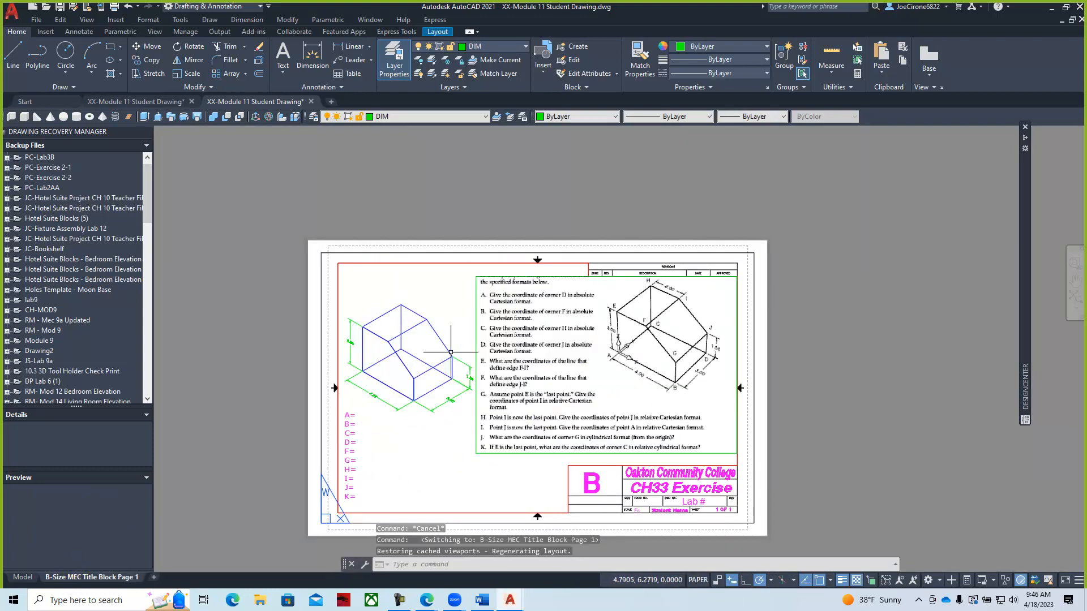
pyautogui.hotkey('ctrl', 'v')
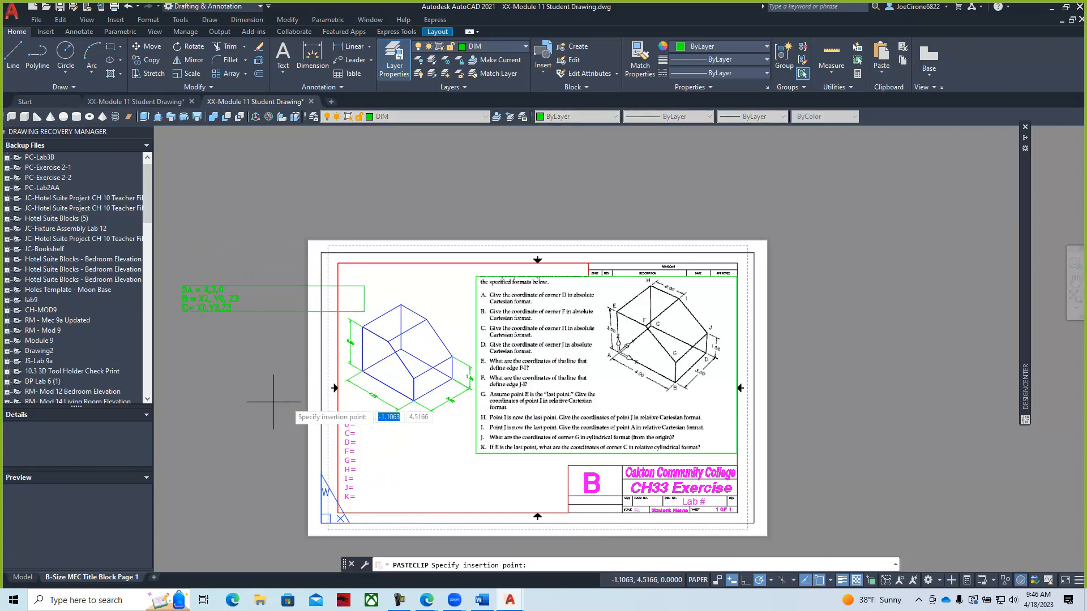
pyautogui.click(252, 453)
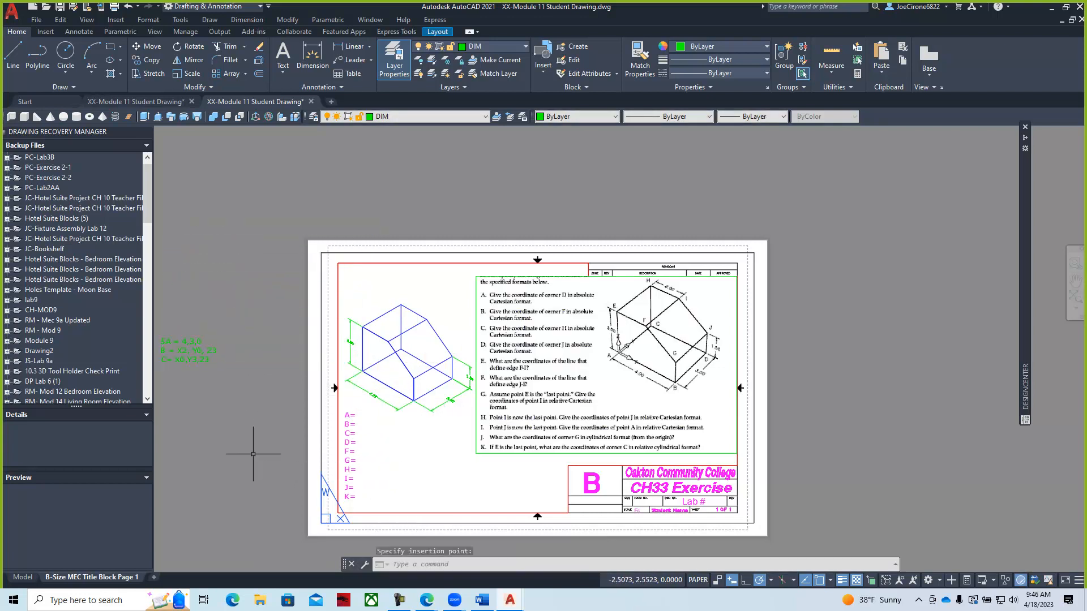
# Complete the first answer line on the layout sheet so it reads "A=X4,Y3,Z0"
pyautogui.doubleClick(347, 417)
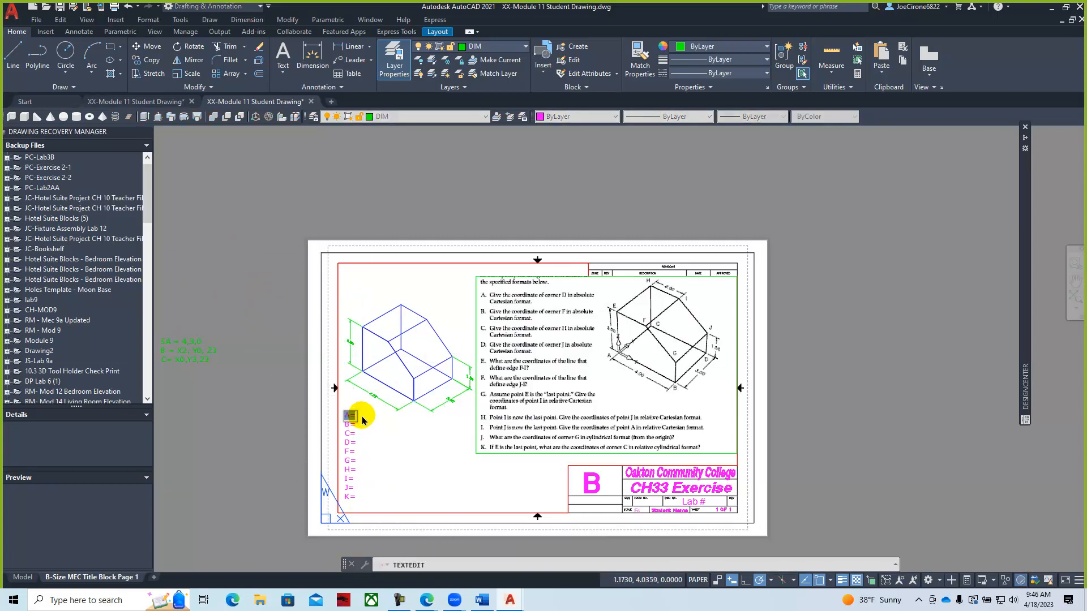
pyautogui.scroll(-6, 360, 423)
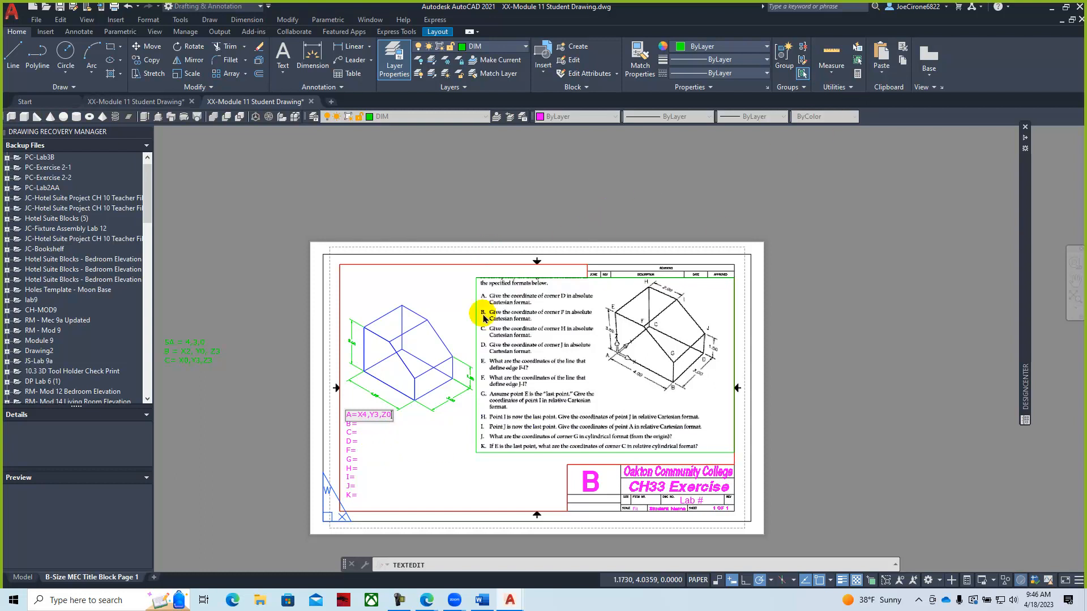
pyautogui.click(424, 446)
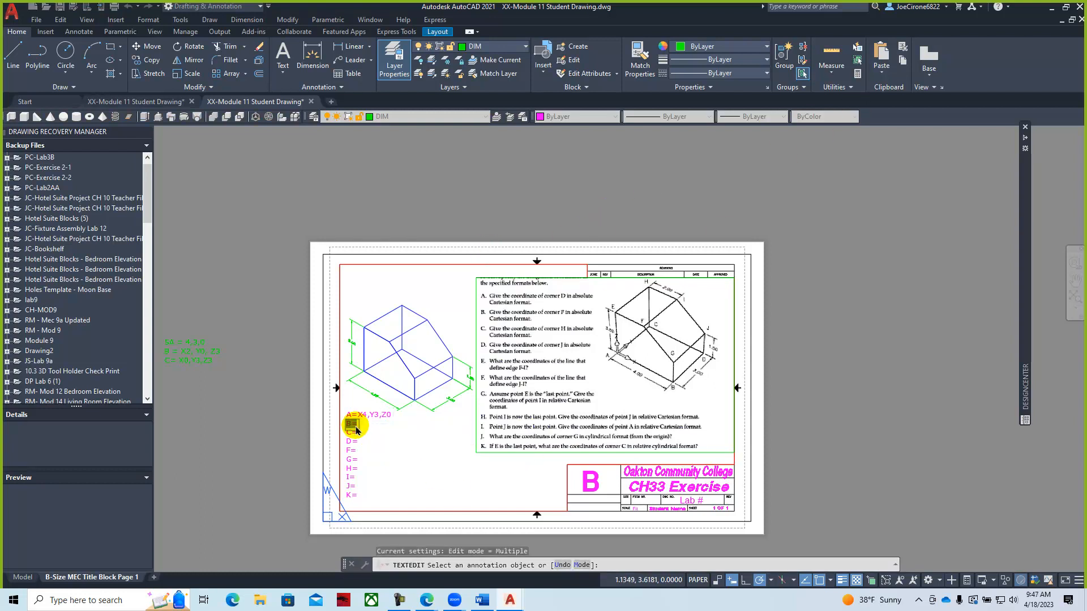
# Complete the next two answer lines on the sheet as "B=X2,Y0Z3" and "C=X0,Y3,Z3"
pyautogui.scroll(5, 362, 431)
pyautogui.scroll(-5, 360, 432)
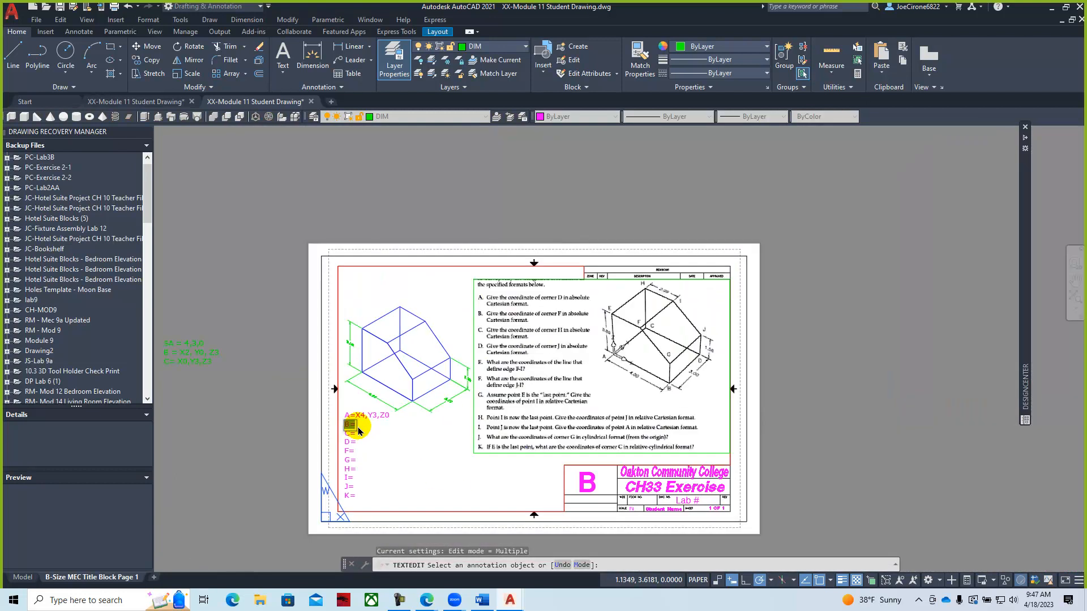
pyautogui.click(359, 431)
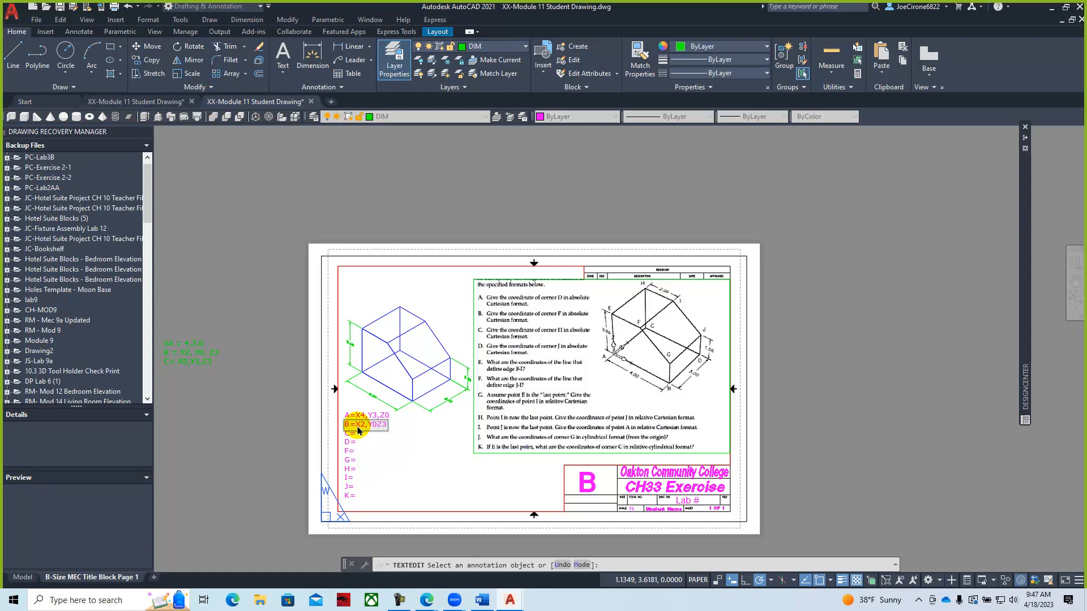
pyautogui.click(341, 425)
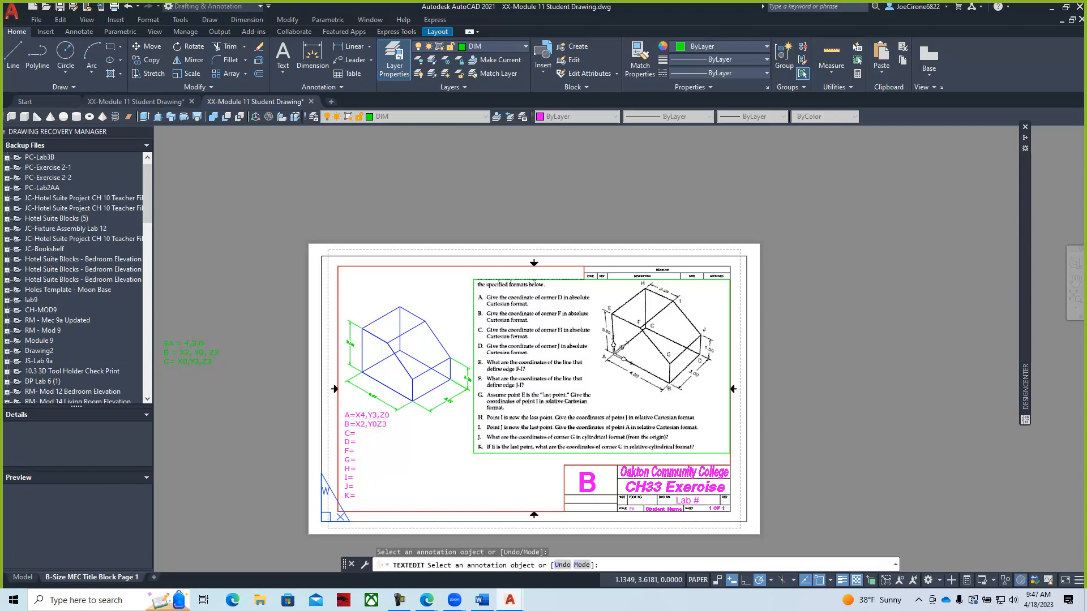
pyautogui.click(351, 434)
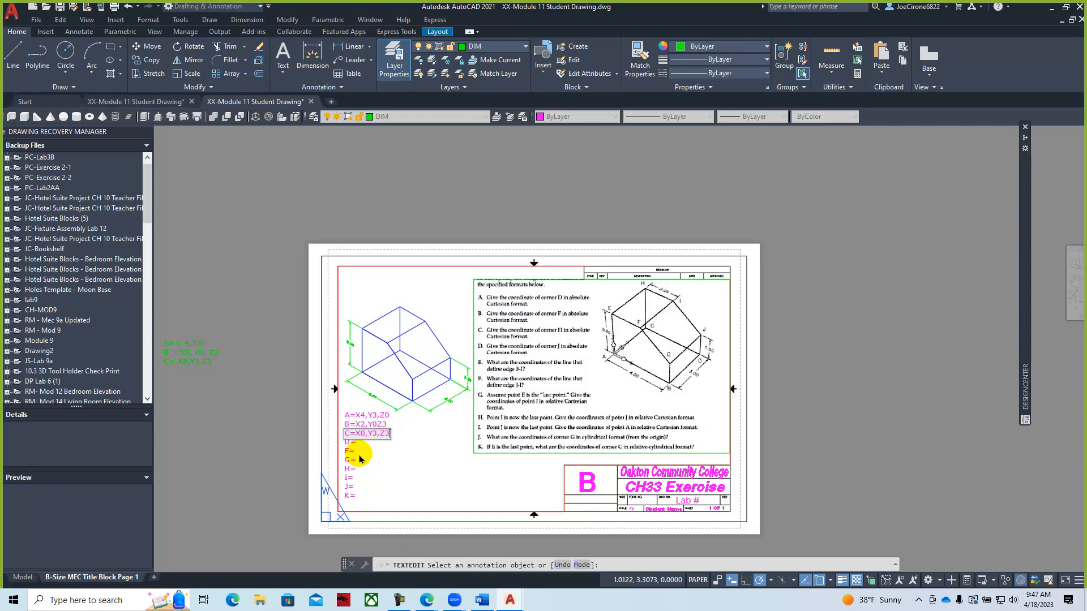
pyautogui.click(406, 445)
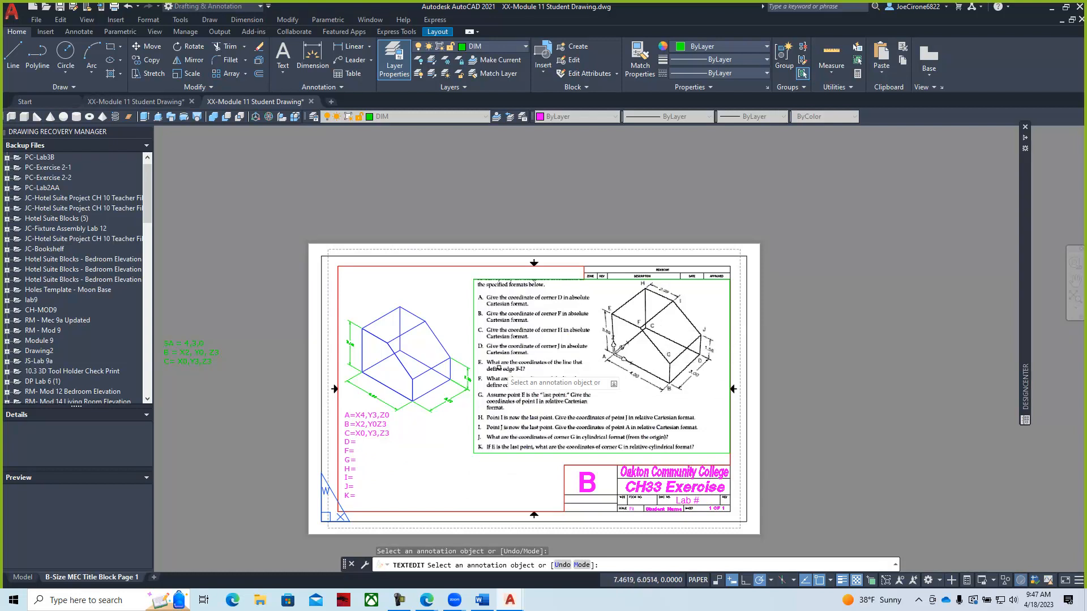
# Switch to the browser, and download and open the Truck model drawing from the Module 11 course page's sample files
pyautogui.press('Return')
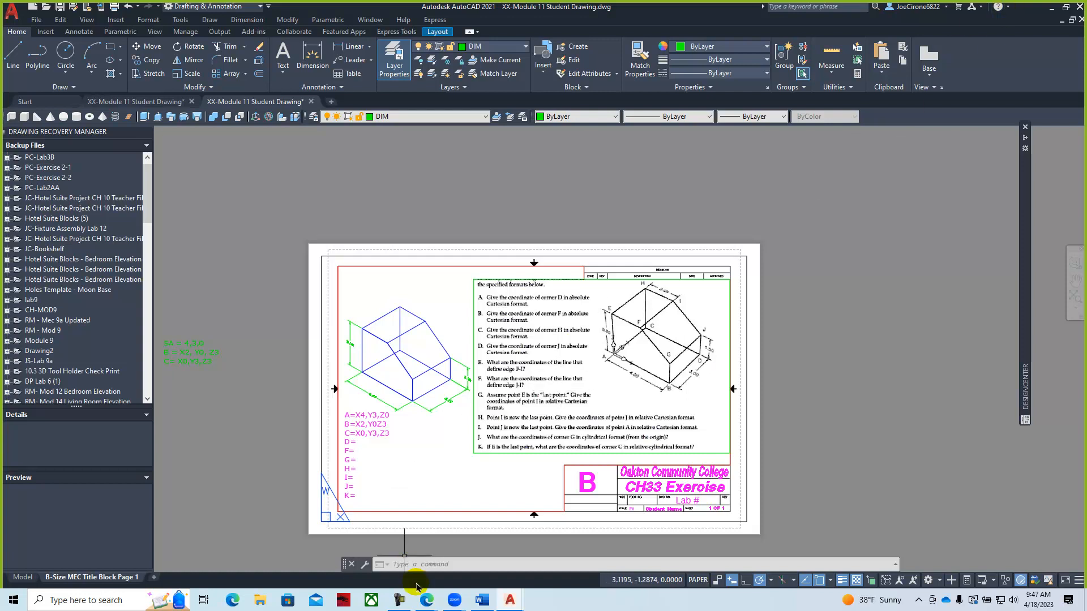
pyautogui.click(423, 599)
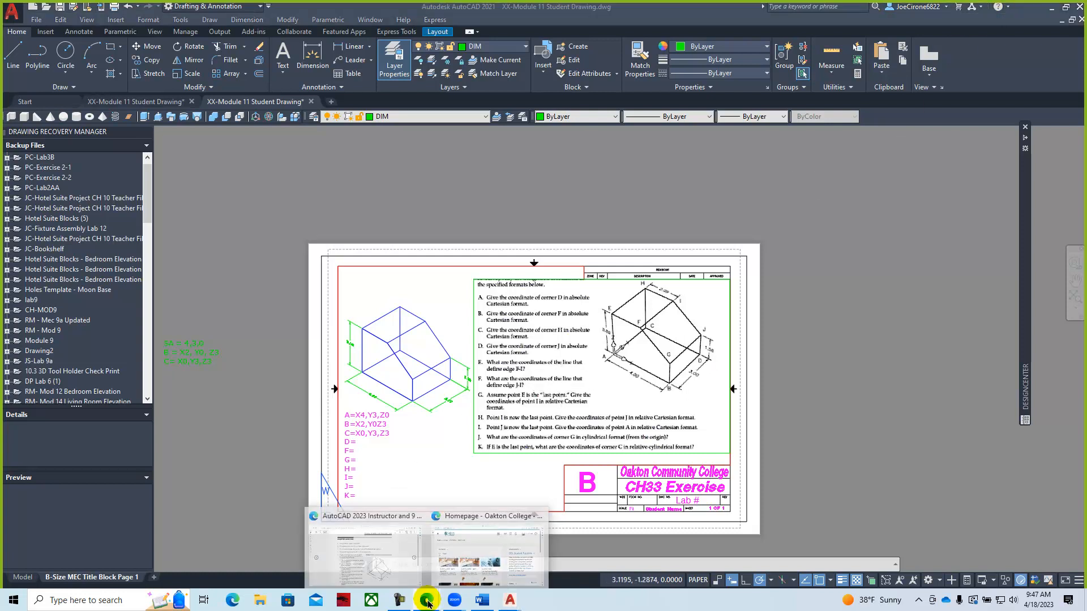
pyautogui.click(389, 561)
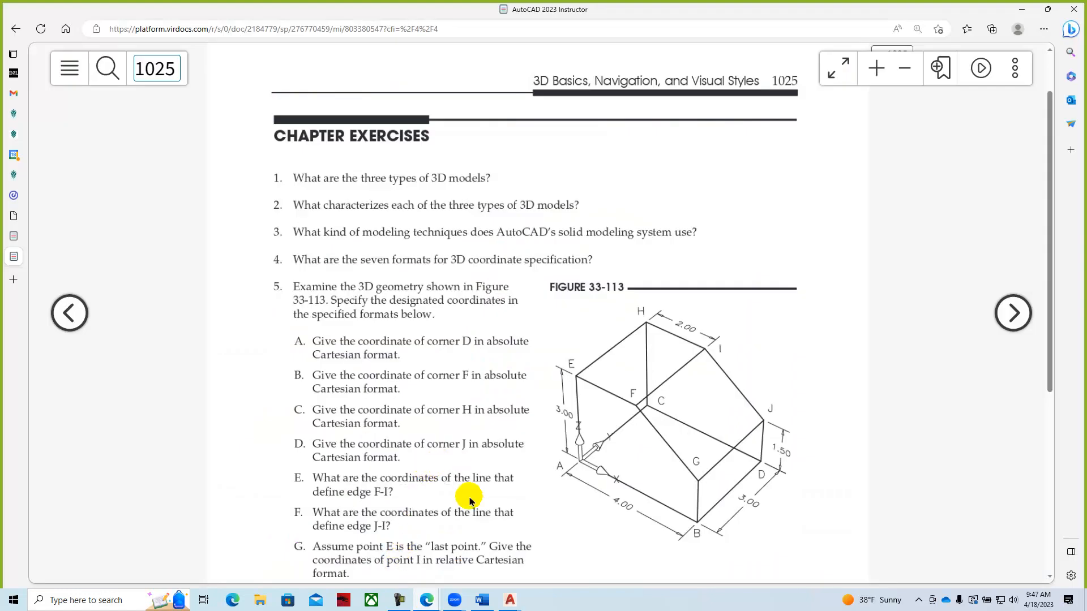
pyautogui.click(15, 74)
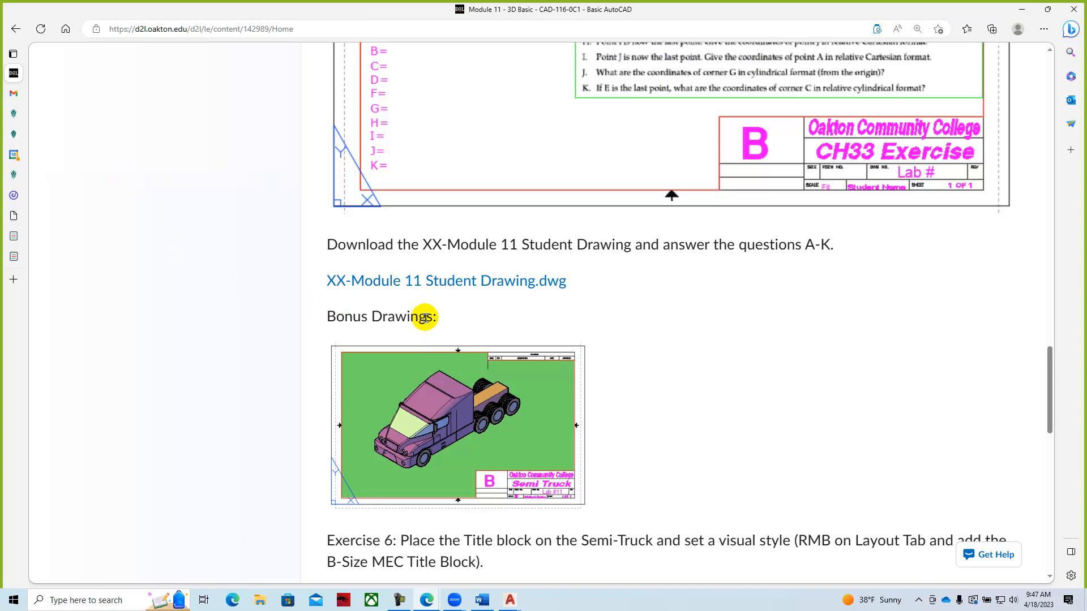
pyautogui.scroll(-4, 425, 317)
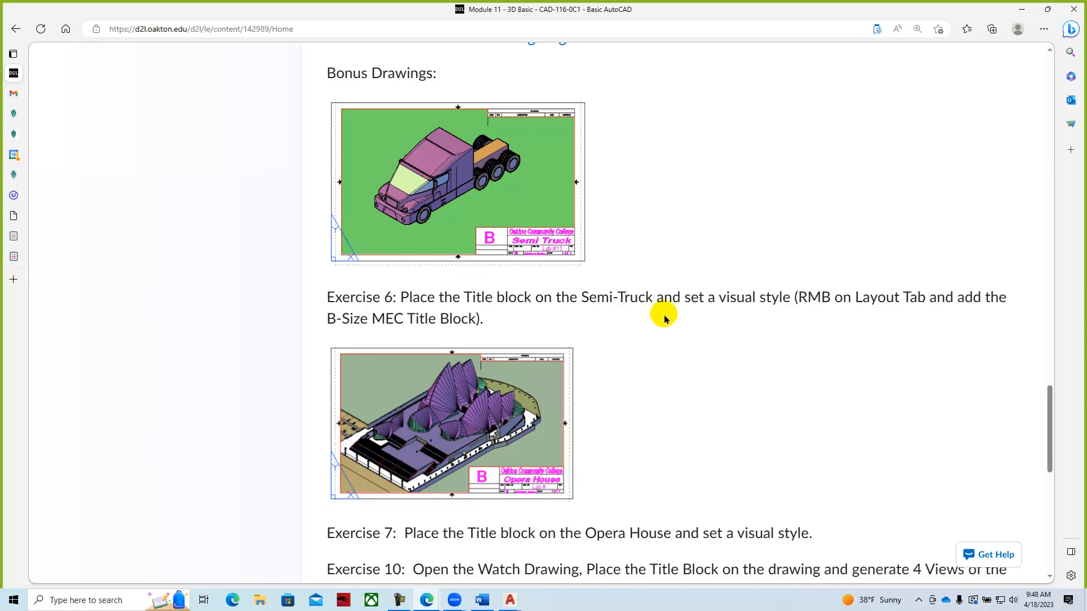
pyautogui.scroll(-4, 521, 460)
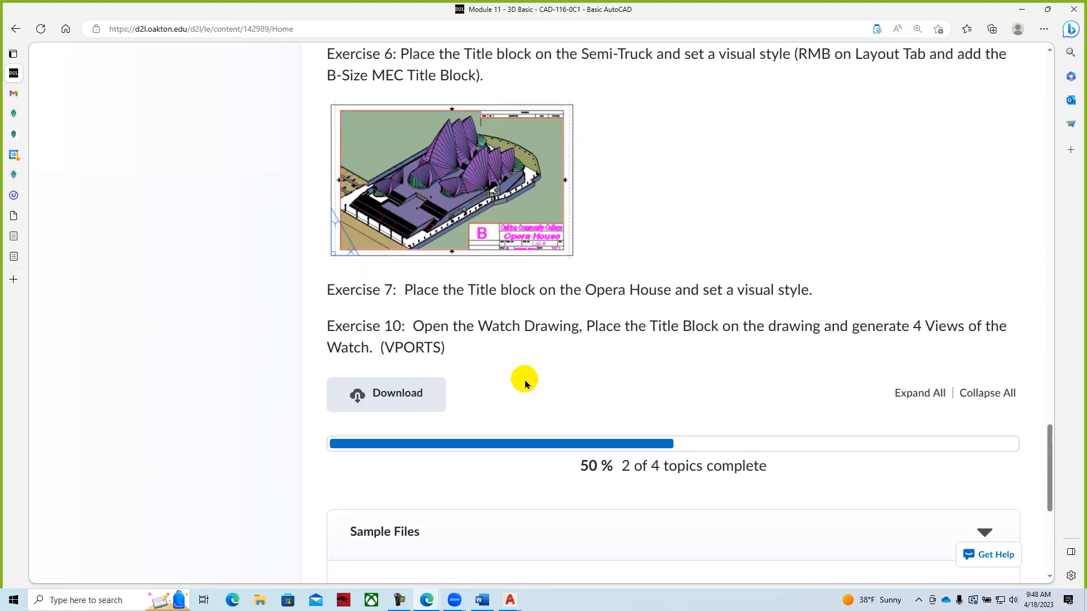
pyautogui.scroll(-5, 512, 404)
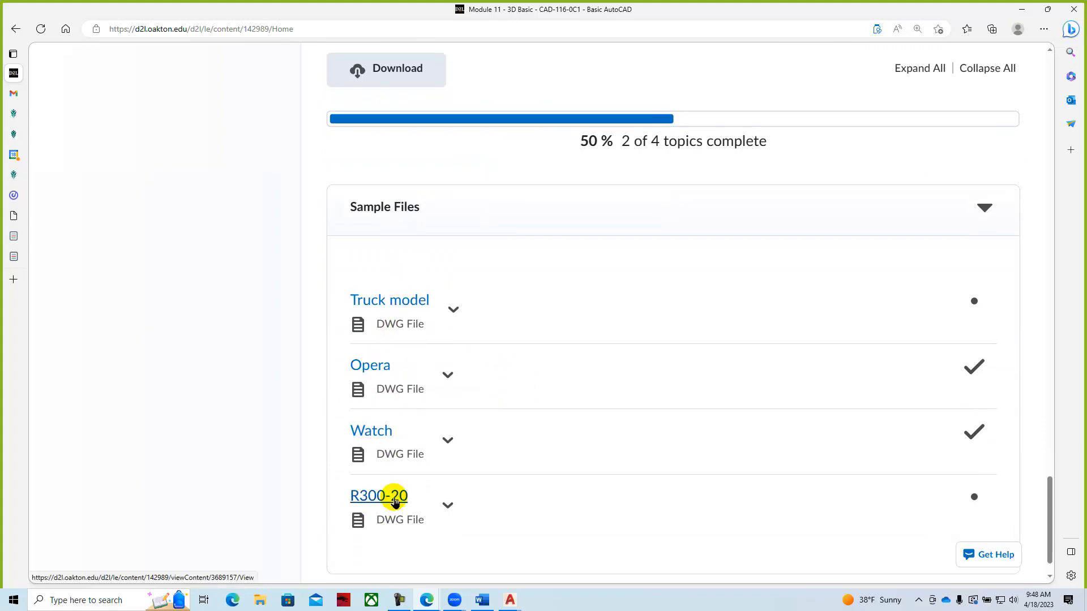
pyautogui.click(414, 301)
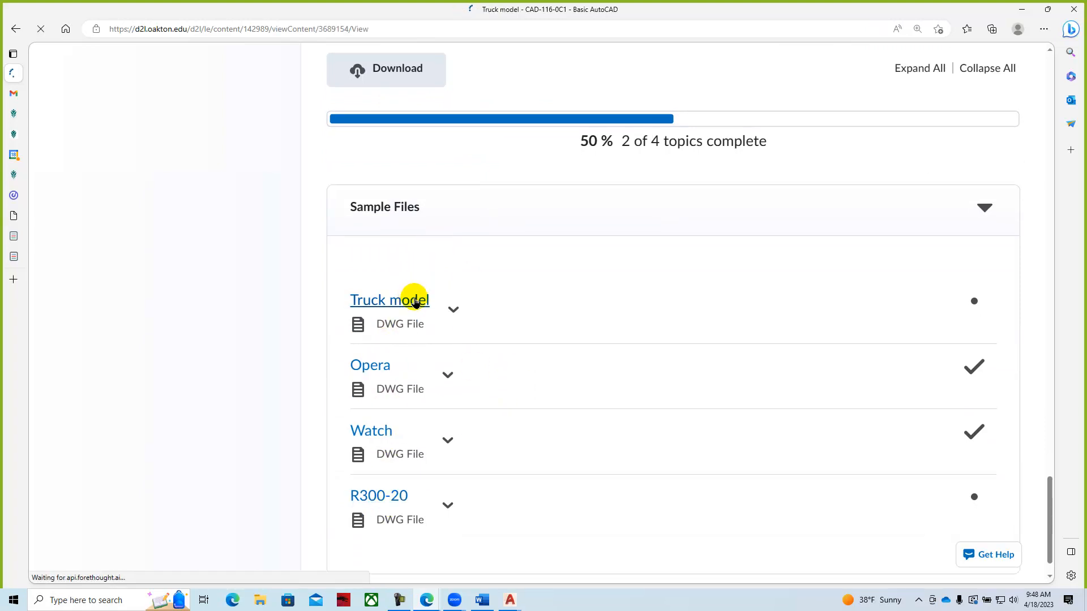
pyautogui.click(199, 391)
pyautogui.click(836, 80)
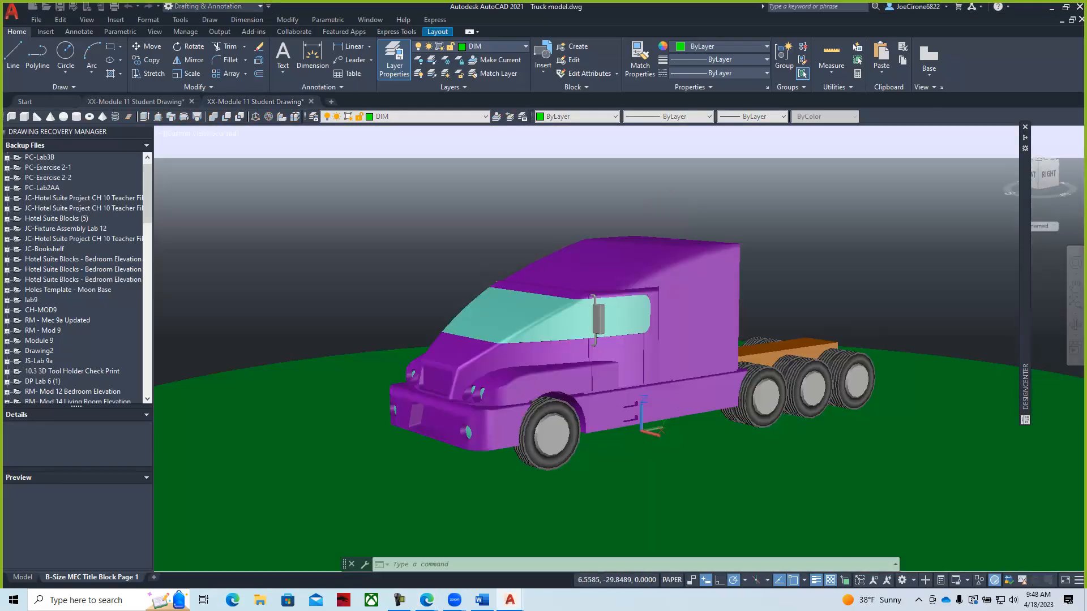
# Try the 2D Wireframe, Hidden and Realistic visual styles on the orbited truck model, and settle on Shaded with edges
pyautogui.keyDown('shift'); pyautogui.moveTo(609, 295); pyautogui.dragTo(568, 306, button='middle'); pyautogui.keyUp('shift')
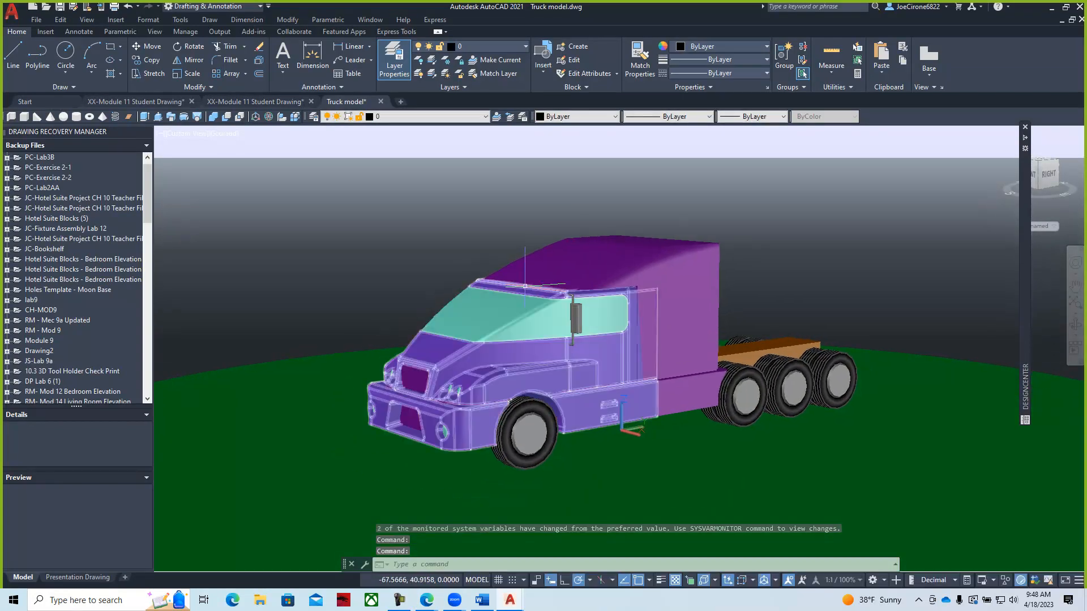
pyautogui.keyDown('shift'); pyautogui.moveTo(348, 294); pyautogui.dragTo(377, 224, button='middle'); pyautogui.keyUp('shift')
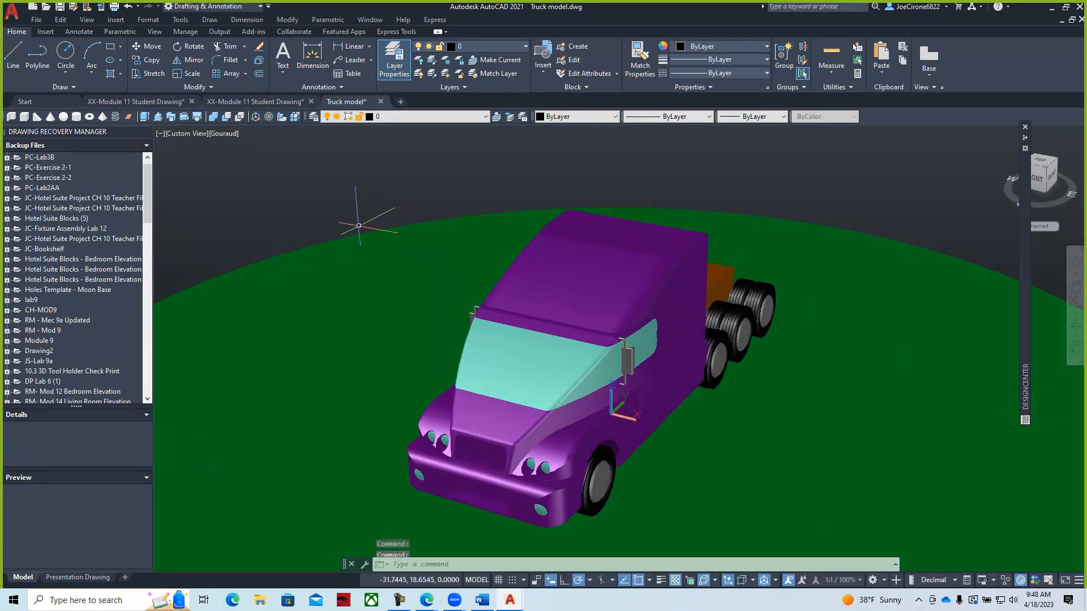
pyautogui.click(229, 140)
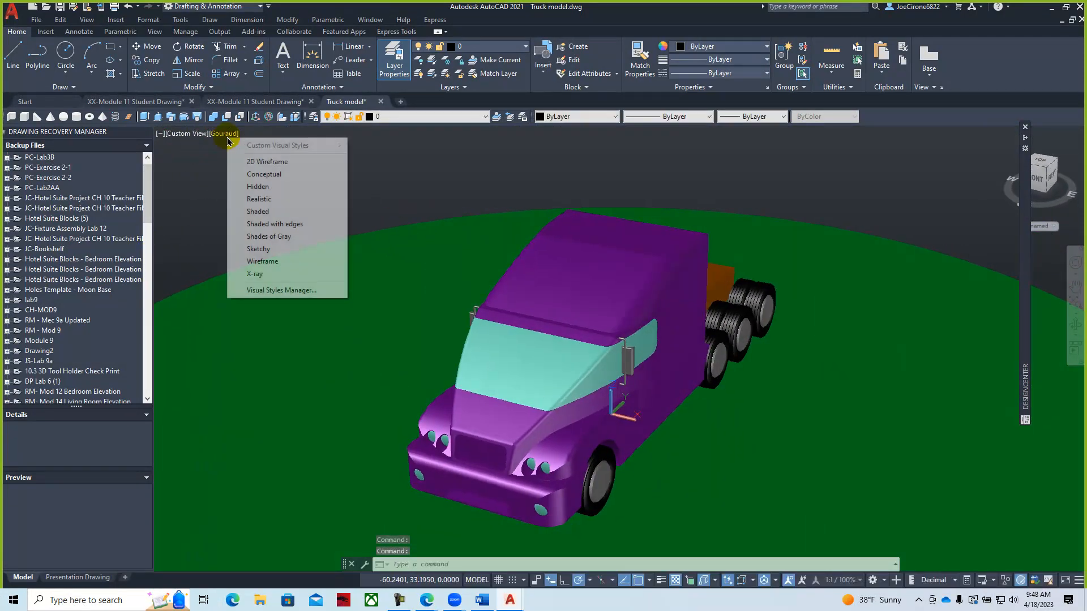
pyautogui.click(249, 162)
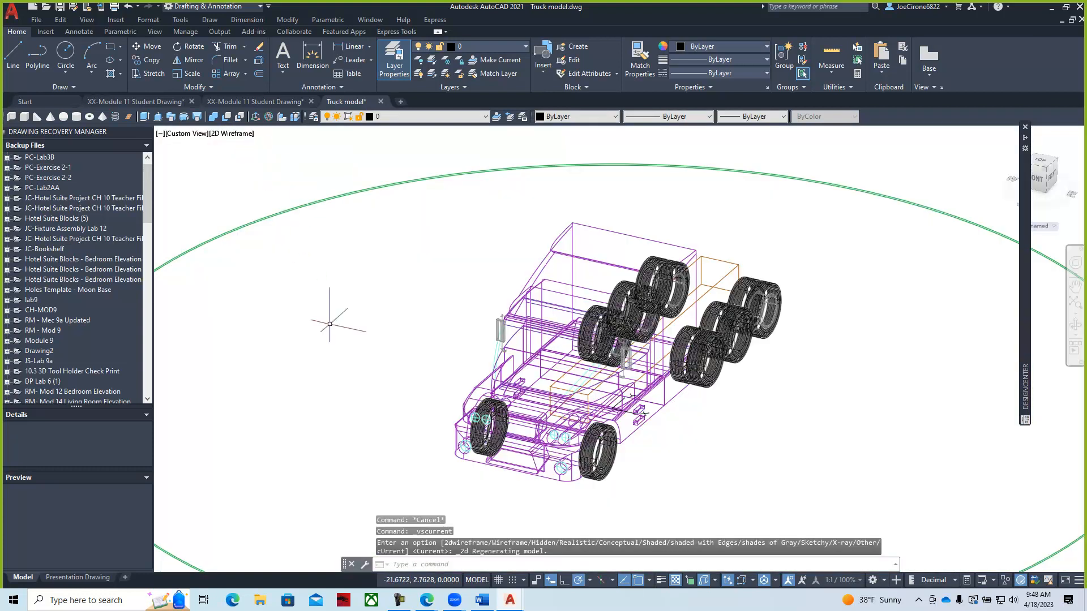
pyautogui.keyDown('shift'); pyautogui.moveTo(323, 311); pyautogui.dragTo(272, 294, button='middle'); pyautogui.keyUp('shift')
pyautogui.click(235, 133)
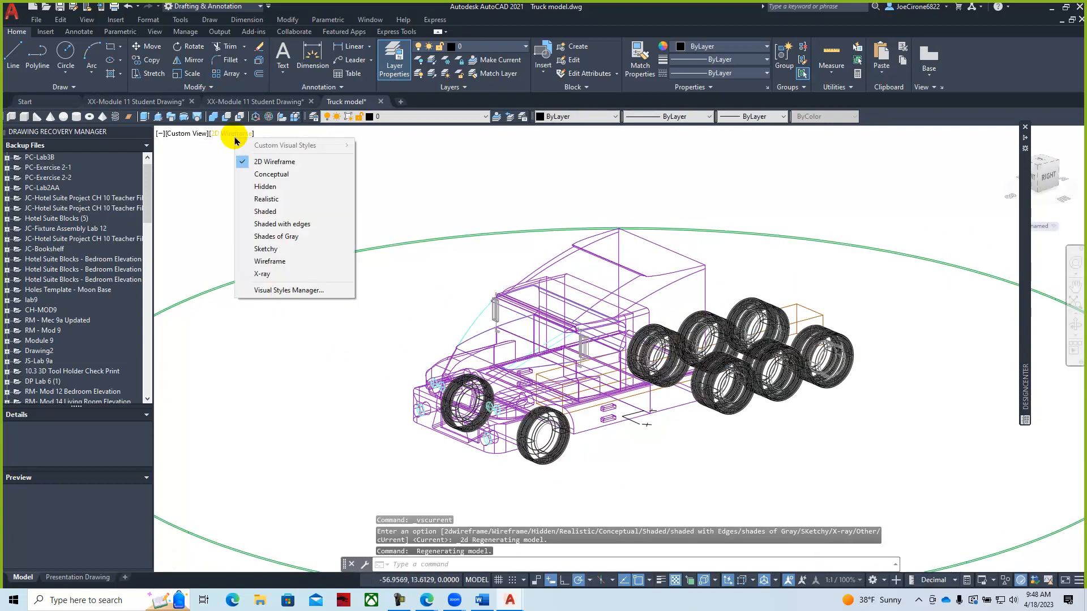
pyautogui.click(274, 187)
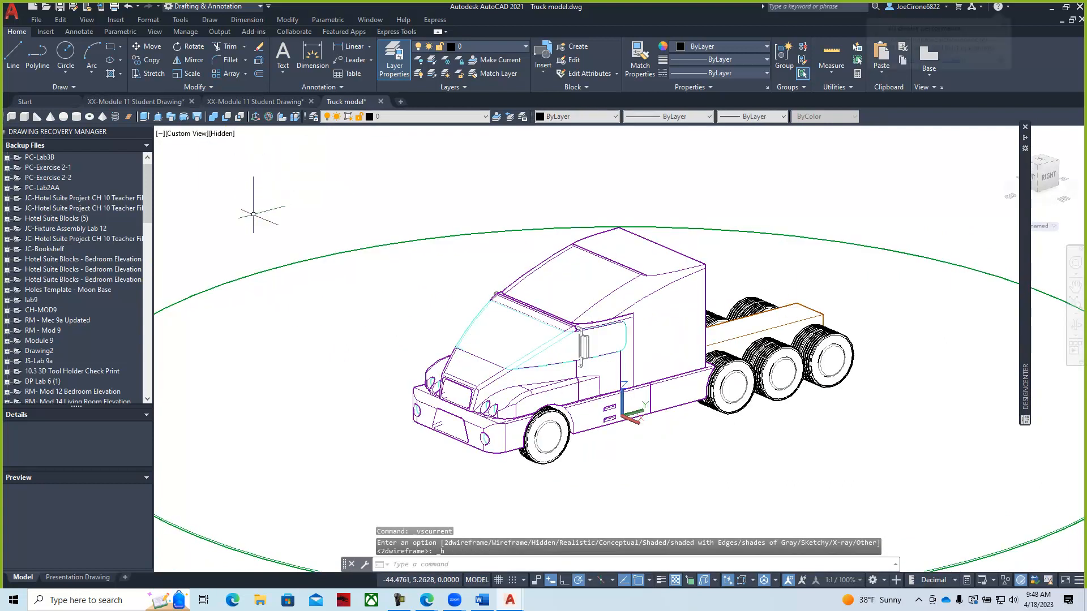
pyautogui.click(222, 135)
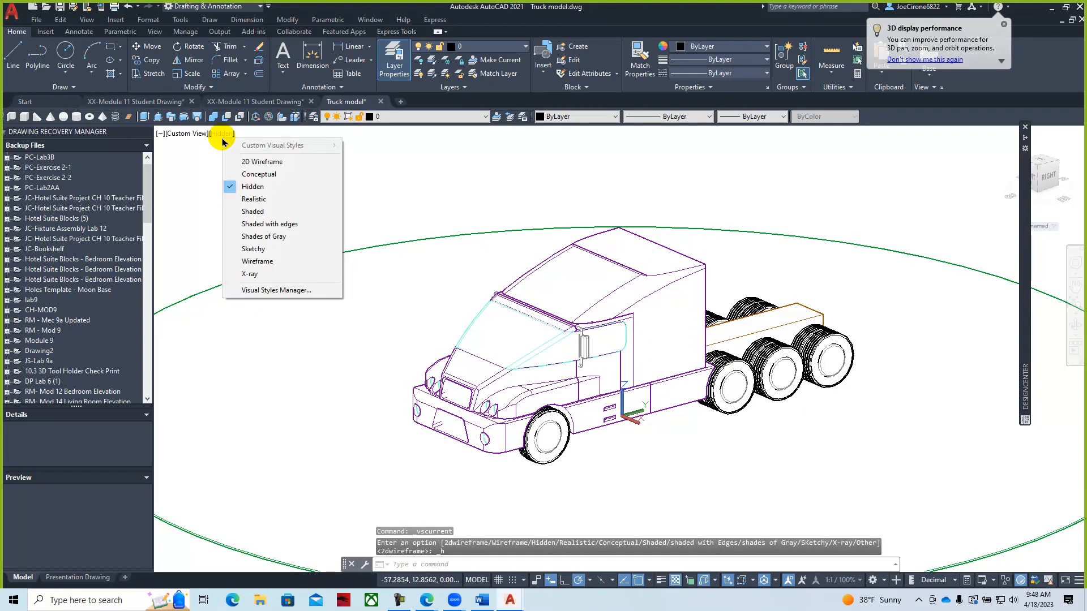
pyautogui.click(251, 199)
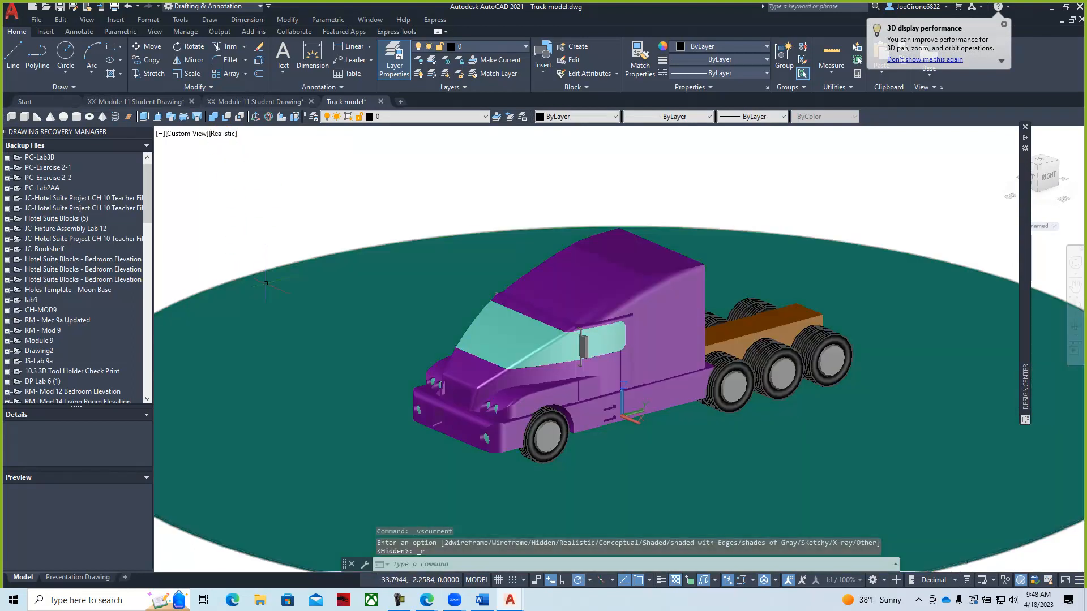
pyautogui.click(218, 134)
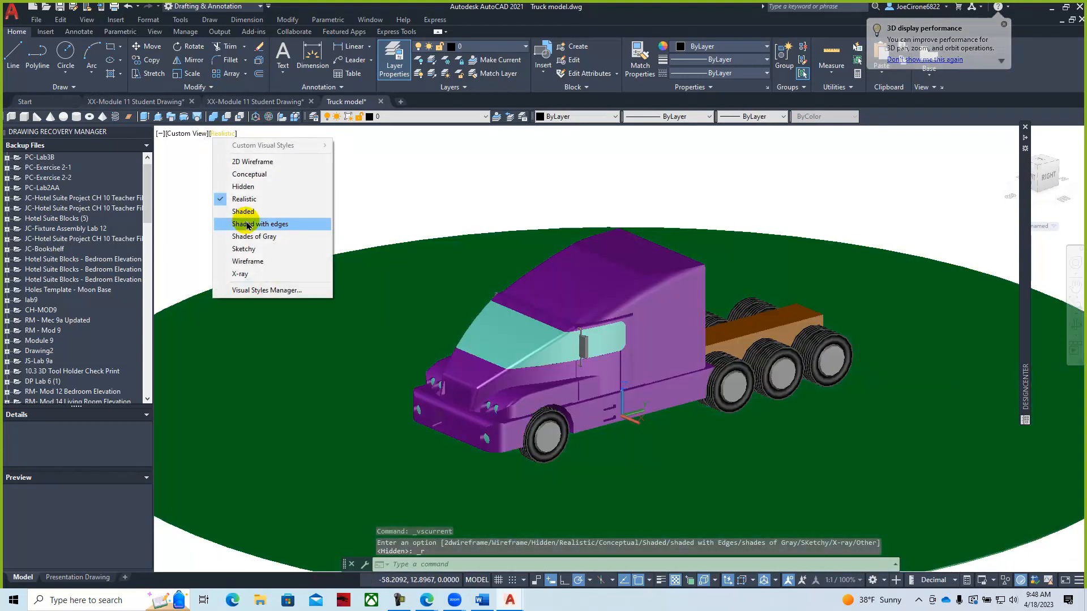
pyautogui.click(243, 225)
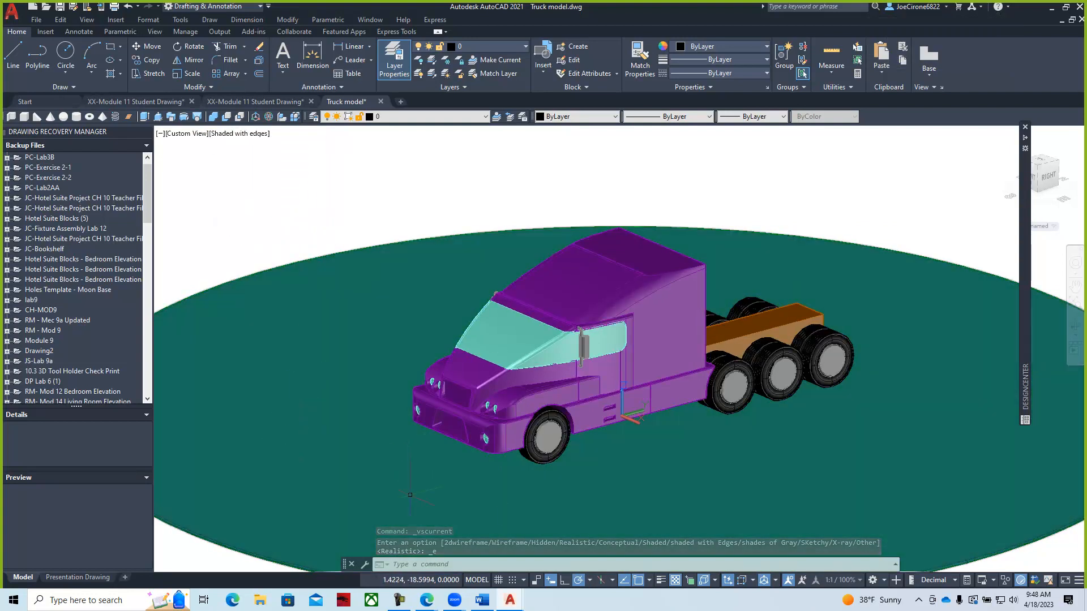
# Switch to the textbook in the browser and read the instructions for exercises 6 and 7 on pages 1025 and 1026
pyautogui.moveTo(427, 599)
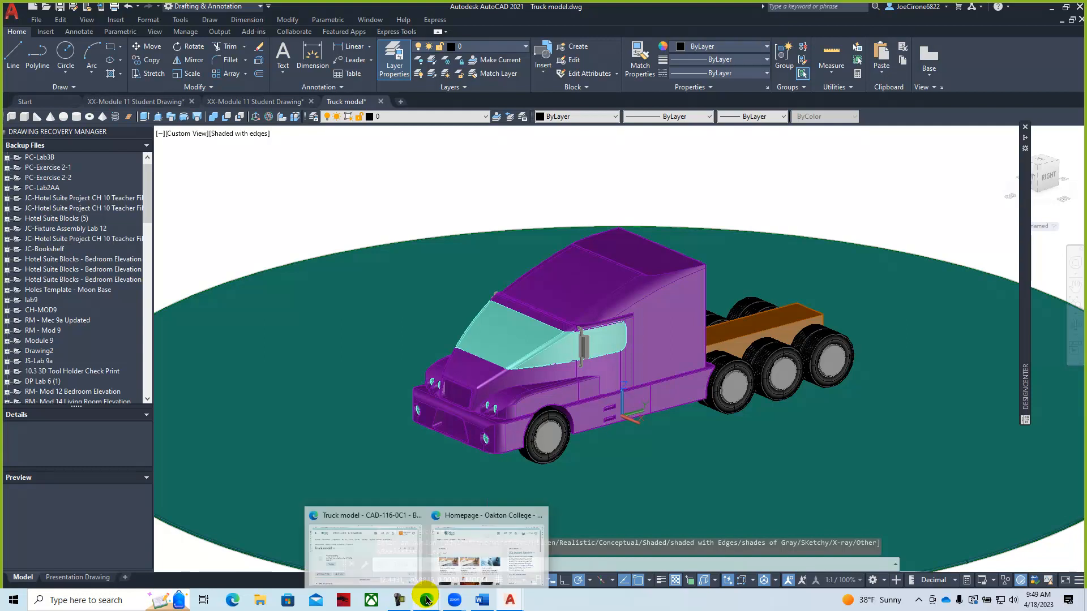
pyautogui.click(393, 568)
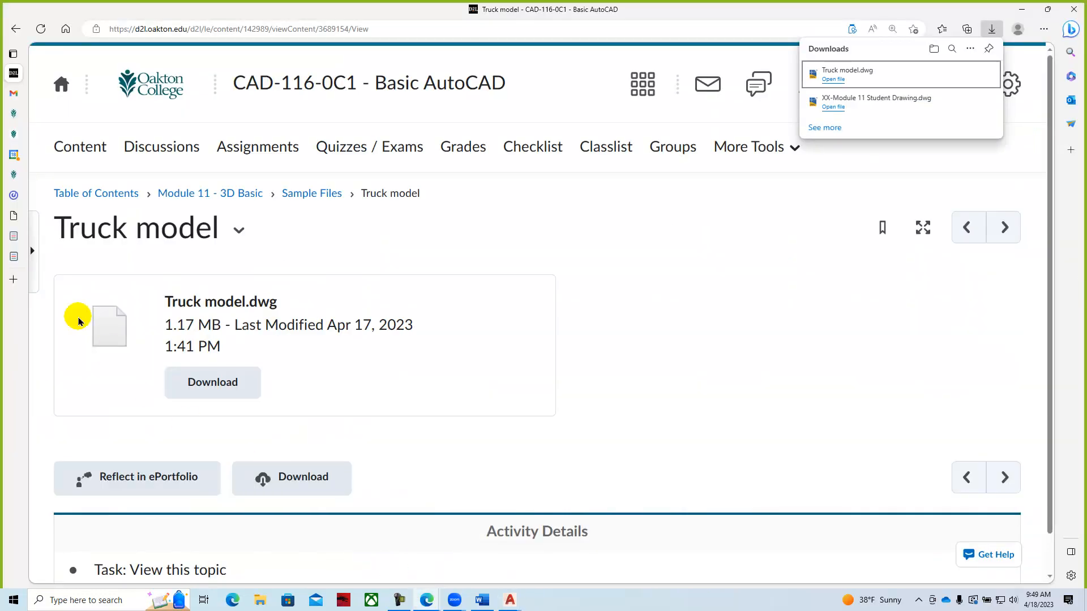
pyautogui.click(16, 256)
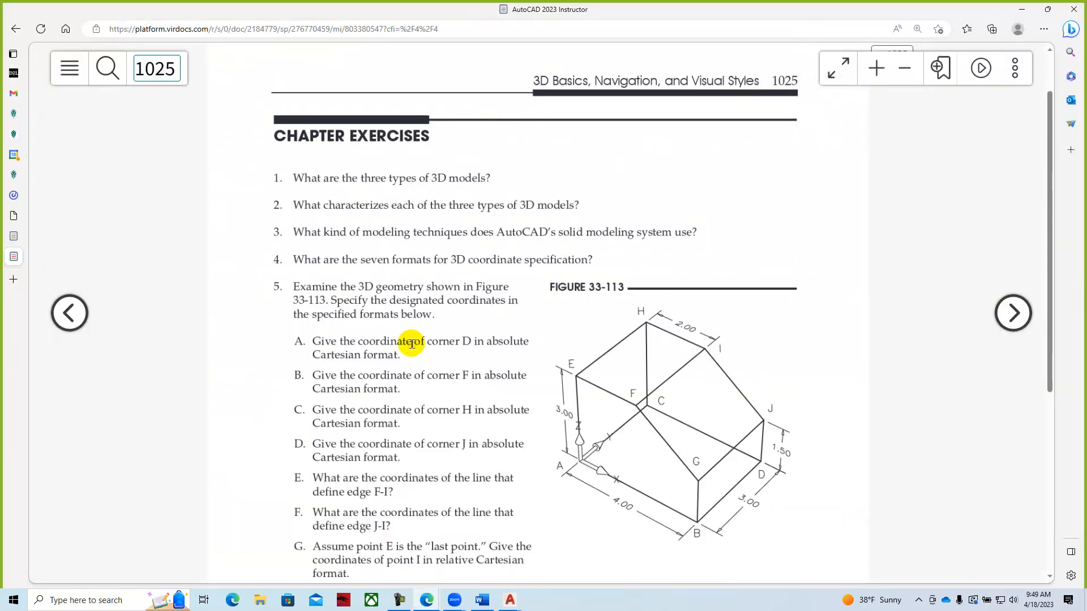
pyautogui.scroll(-5, 444, 352)
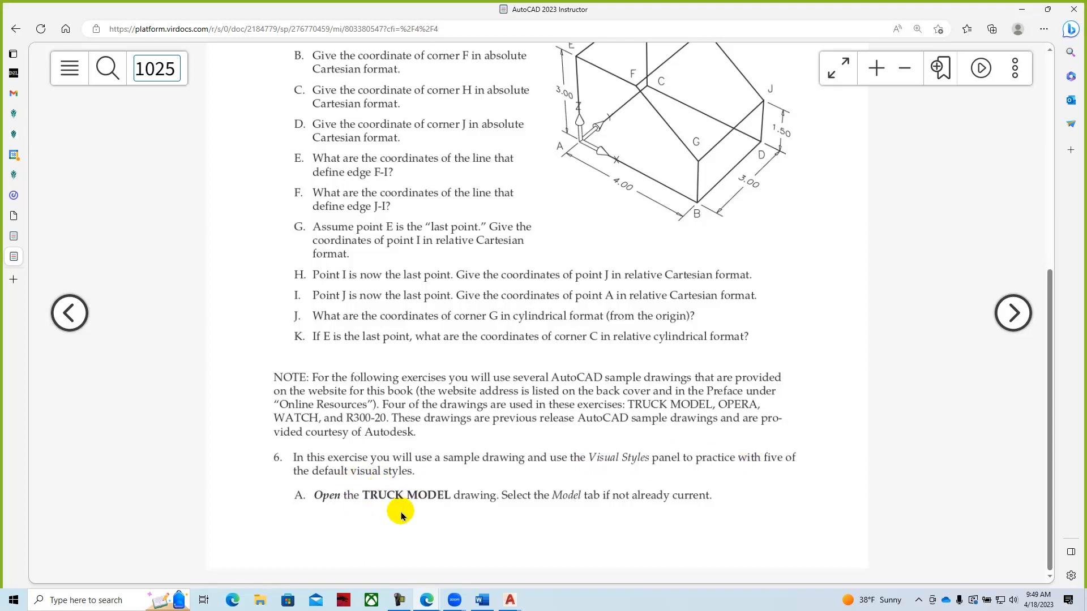
pyautogui.click(1012, 313)
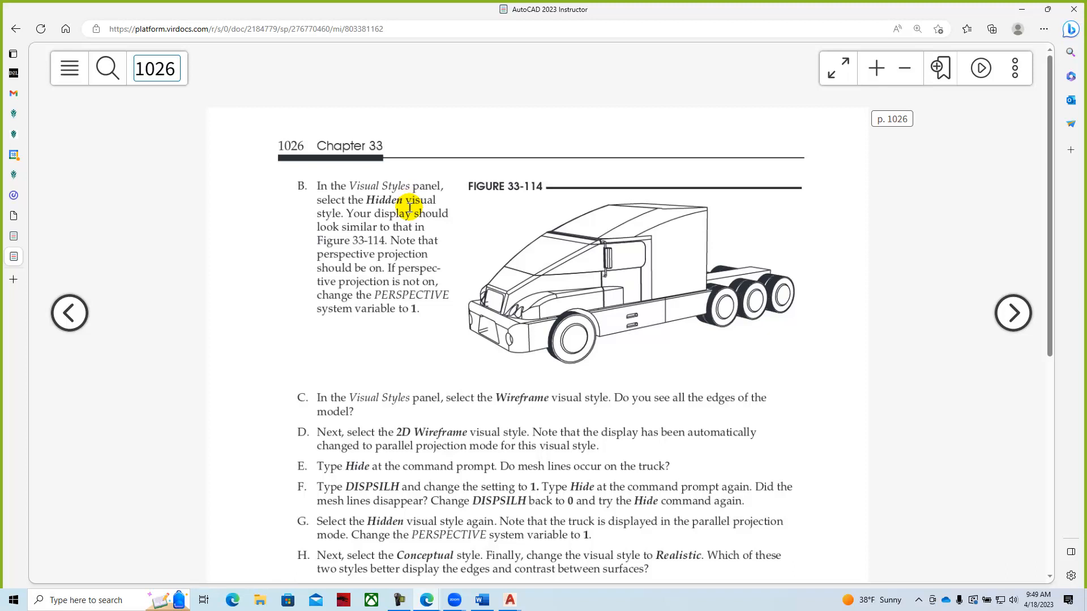
pyautogui.scroll(-3, 417, 435)
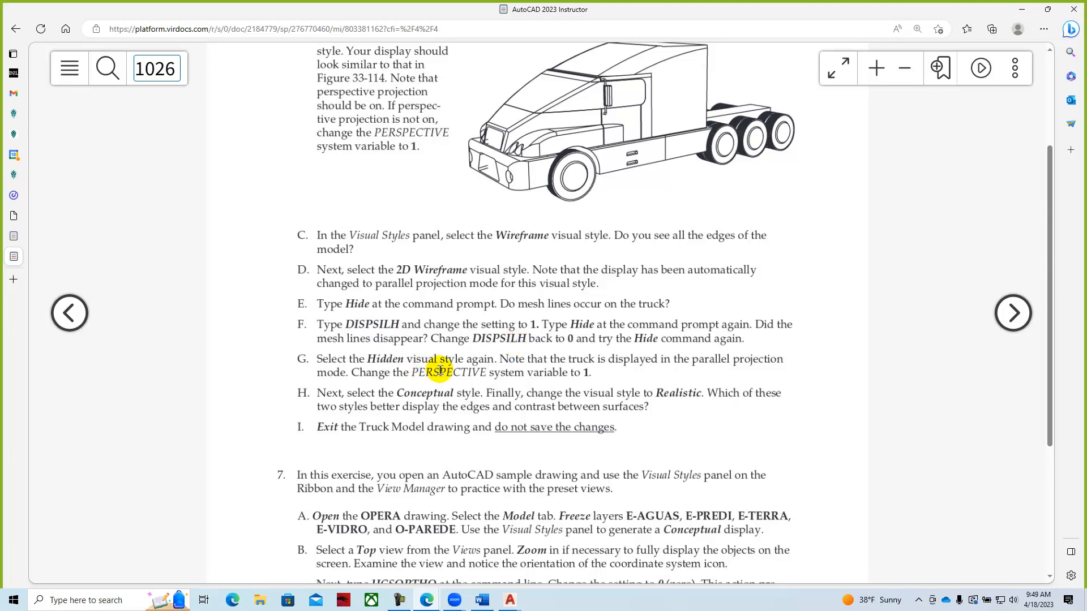
pyautogui.scroll(-4, 440, 371)
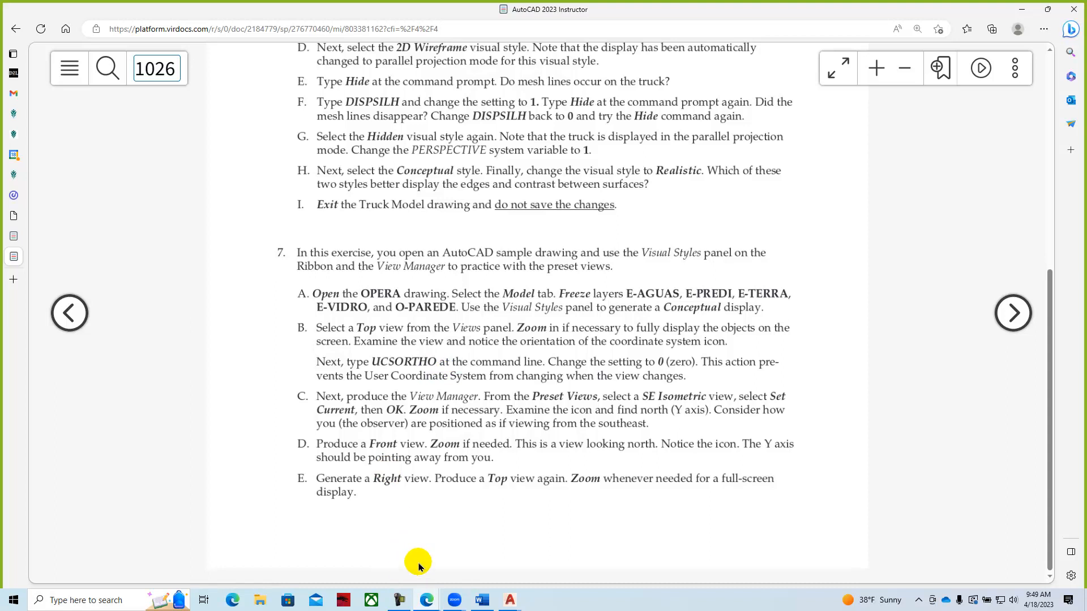
# Return to the Truck model drawing in AutoCAD, start adding a layout from a template, and browse to the Downloads folder
pyautogui.moveTo(510, 602)
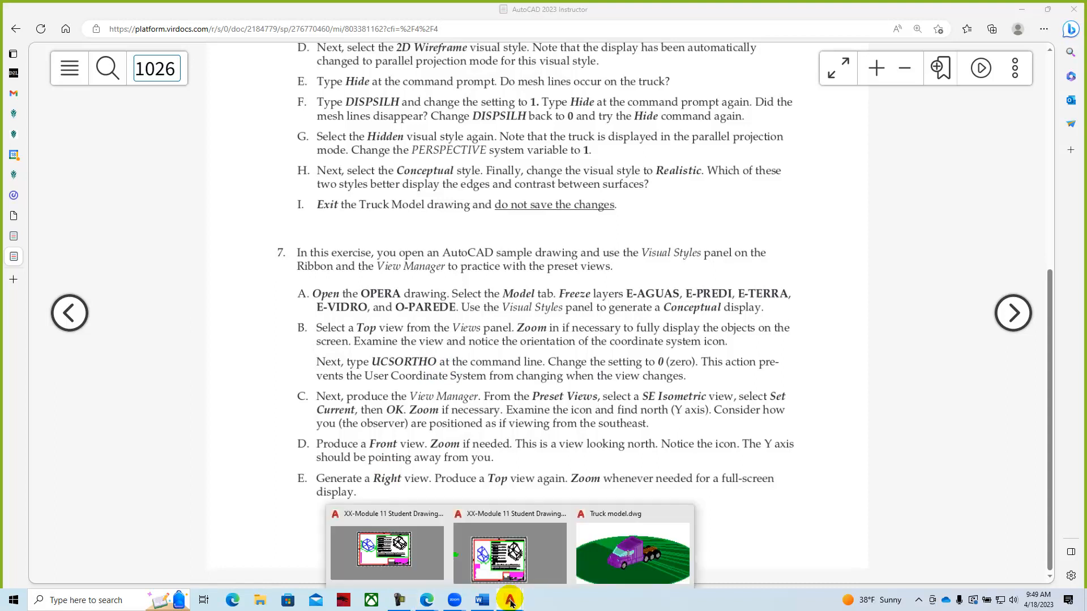
pyautogui.click(613, 564)
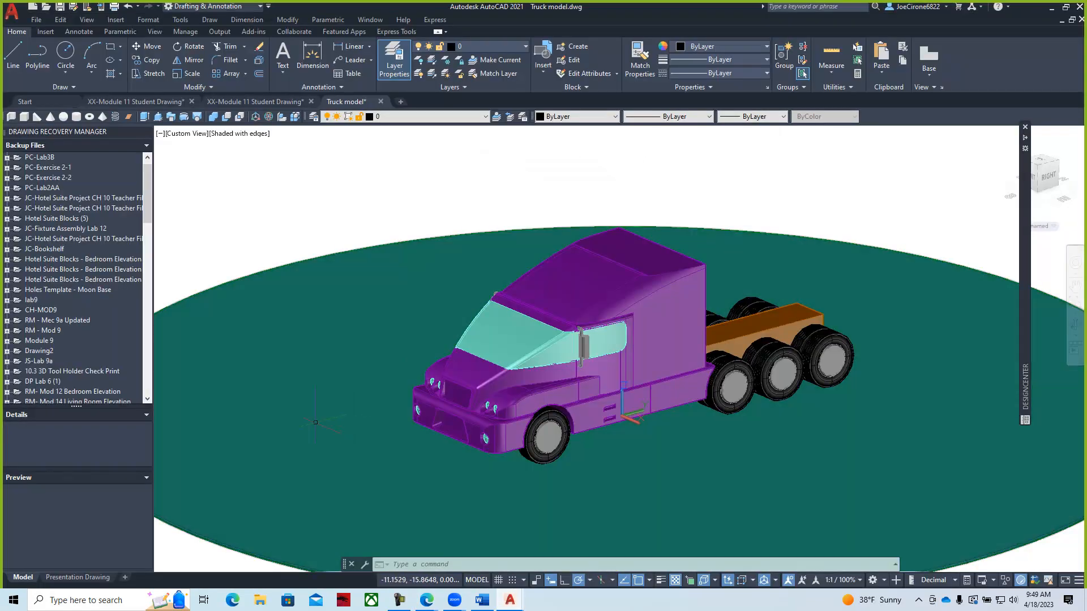
pyautogui.rightClick(75, 583)
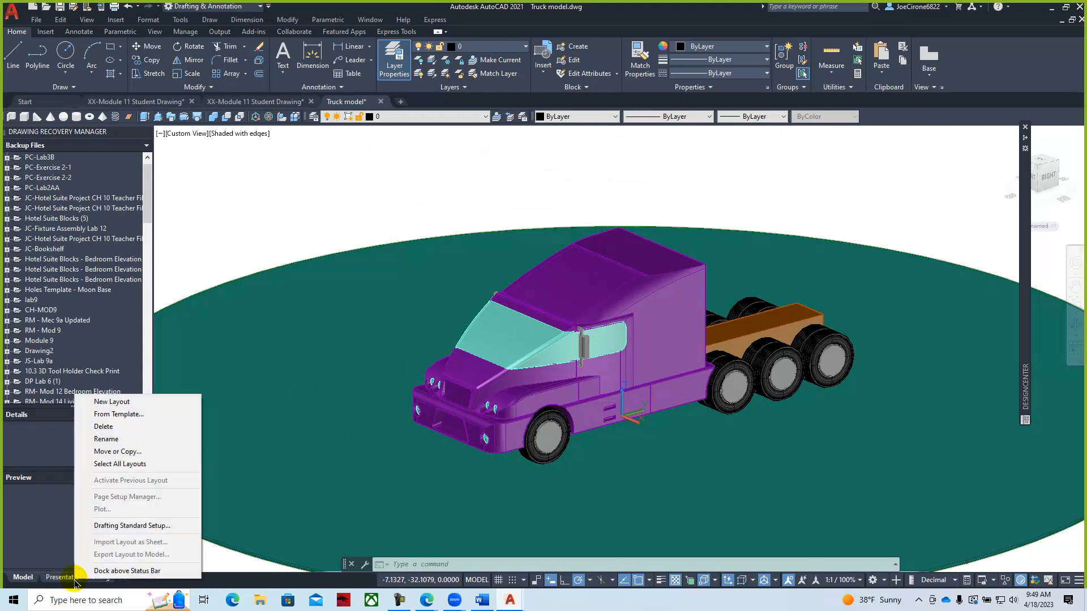
pyautogui.click(119, 415)
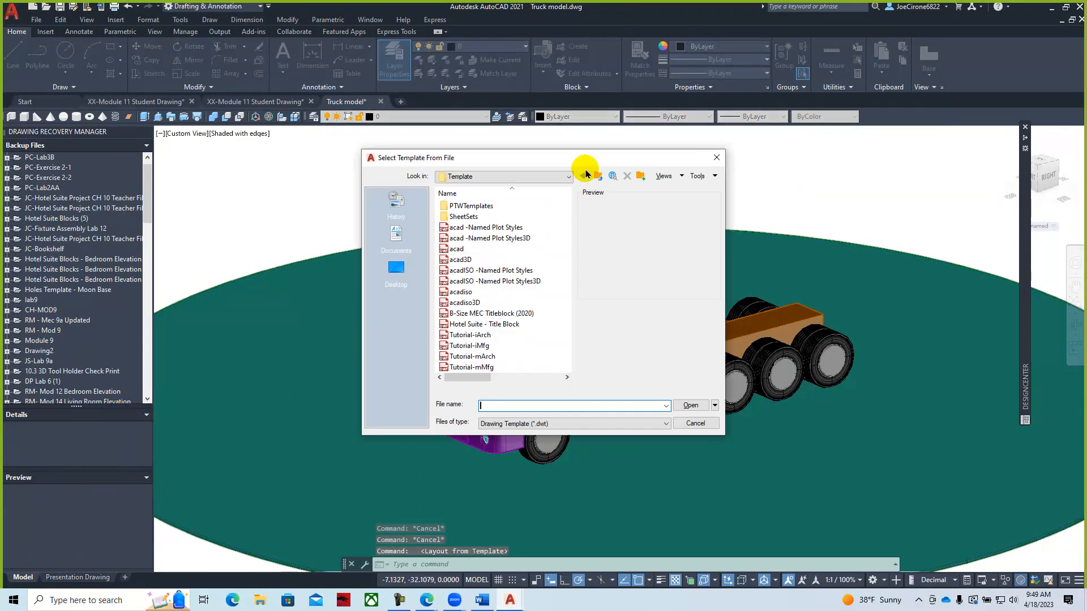
pyautogui.click(568, 178)
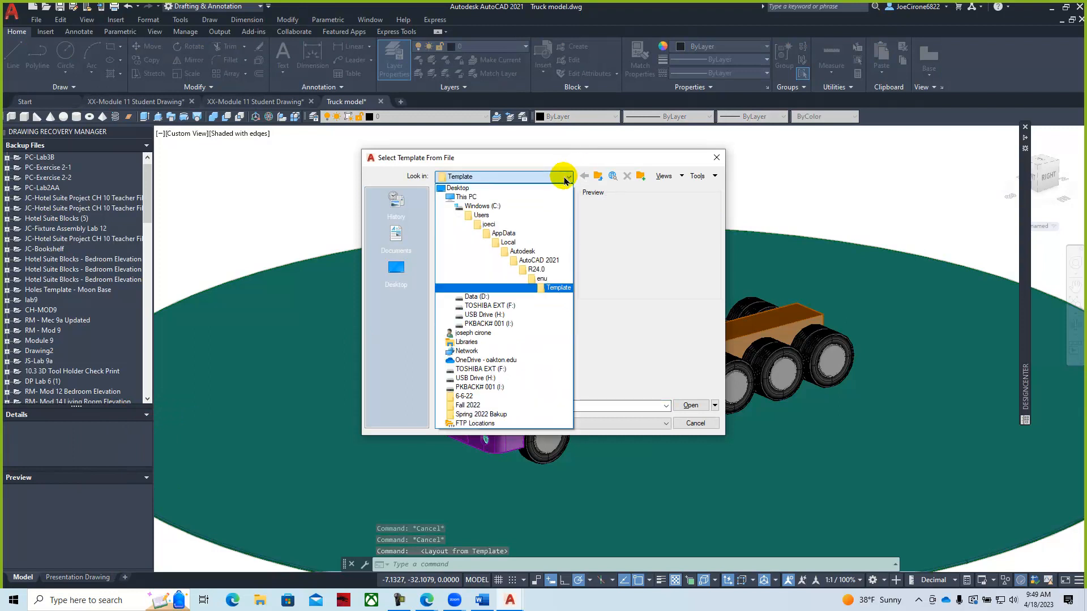
pyautogui.click(467, 198)
pyautogui.doubleClick(466, 252)
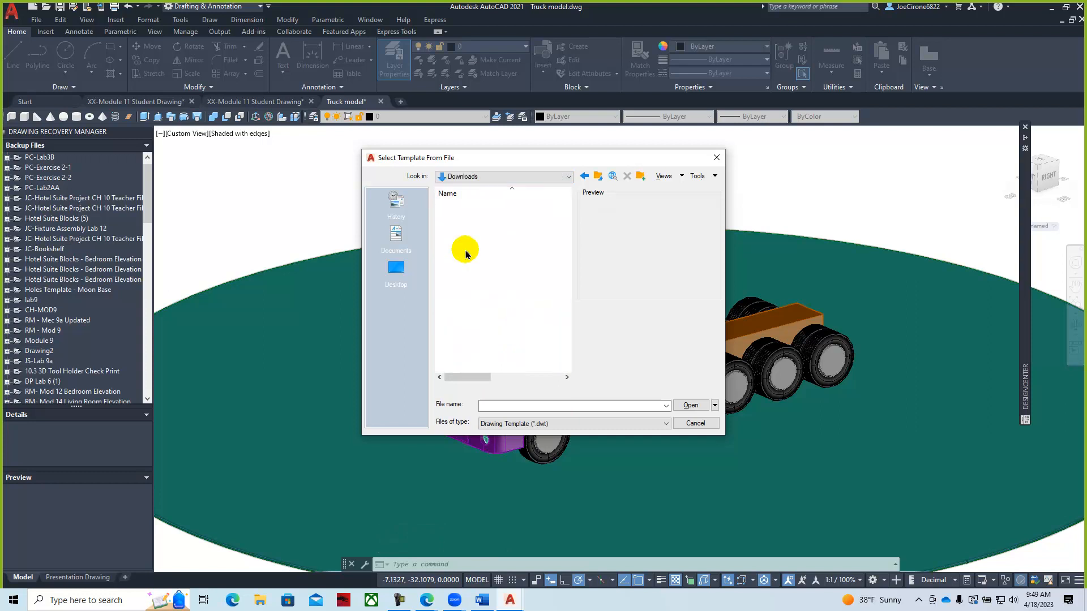
pyautogui.click(663, 424)
pyautogui.click(623, 440)
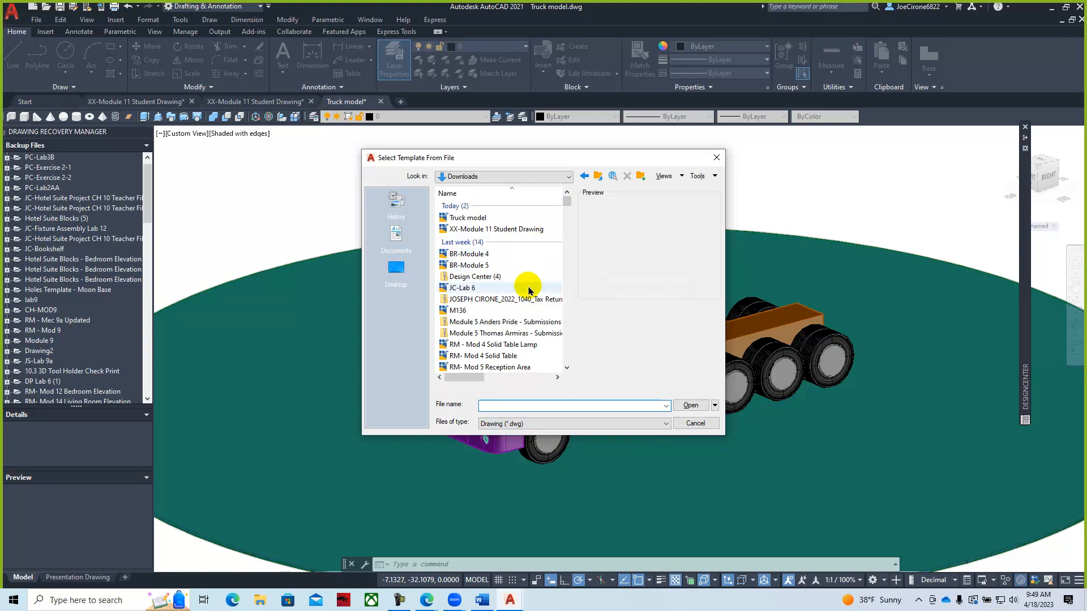
pyautogui.scroll(-2, 529, 286)
pyautogui.scroll(-3, 529, 290)
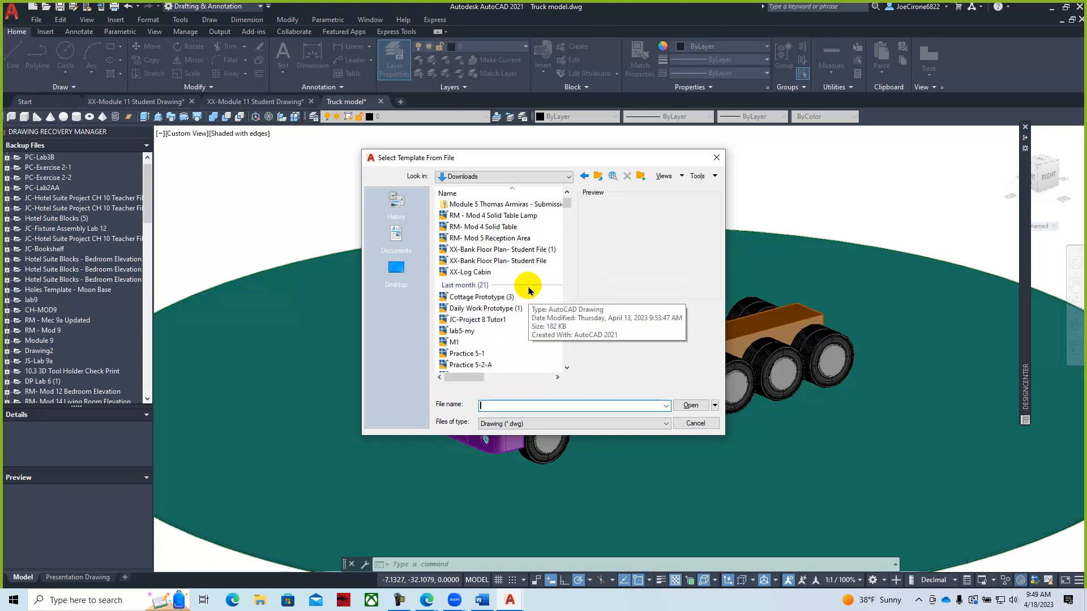
pyautogui.scroll(-6, 530, 290)
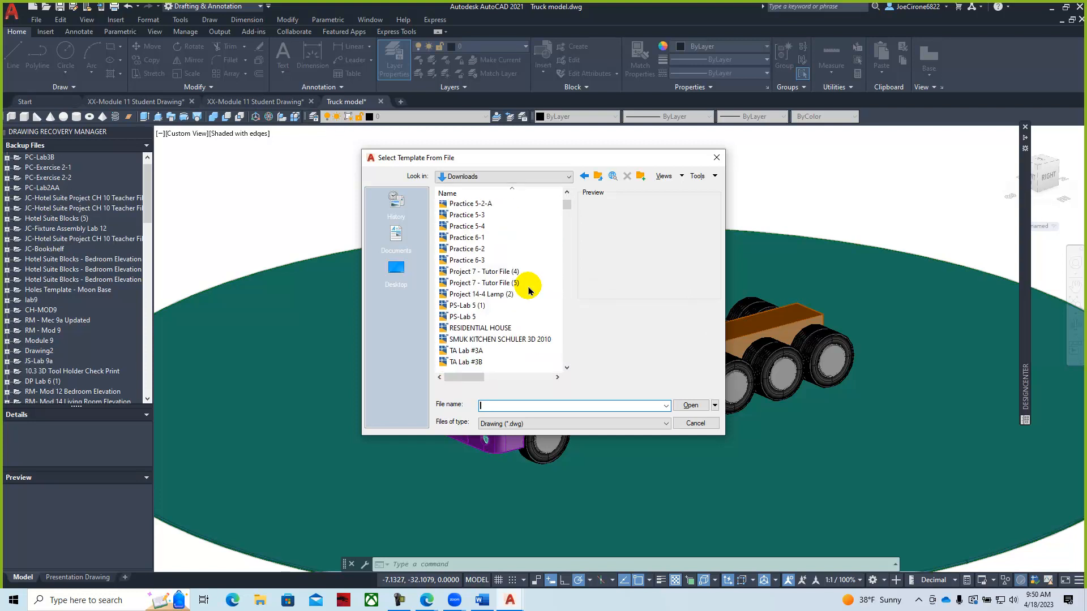
pyautogui.scroll(-2, 529, 290)
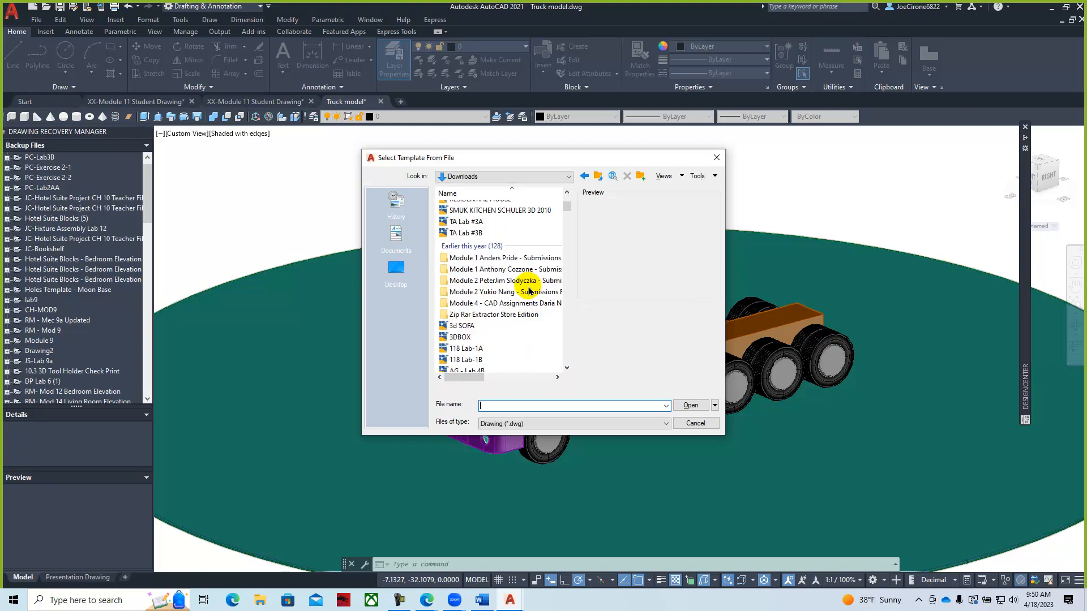
pyautogui.scroll(-1, 530, 290)
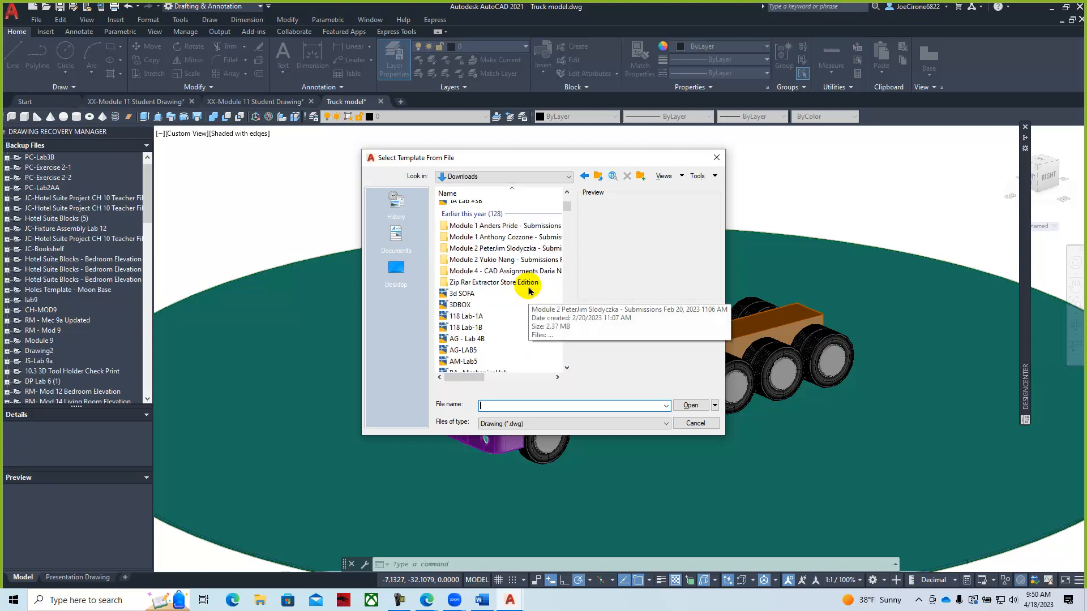
pyautogui.click(685, 426)
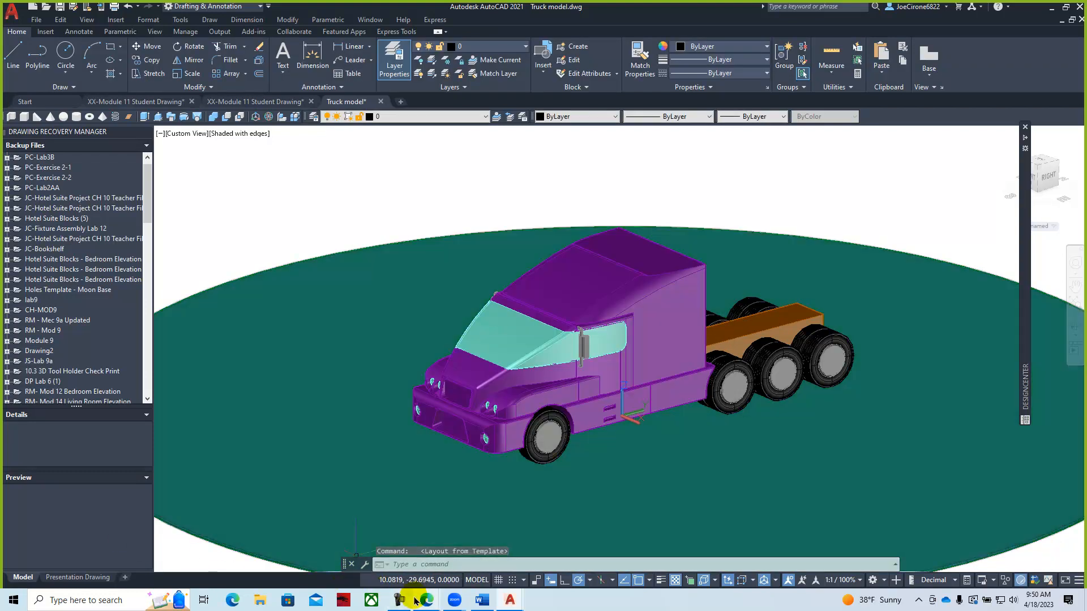
# Switch to the Basic AutoCAD course page in the browser and open the All Title Blocks For AutoCAD-116 module
pyautogui.click(426, 600)
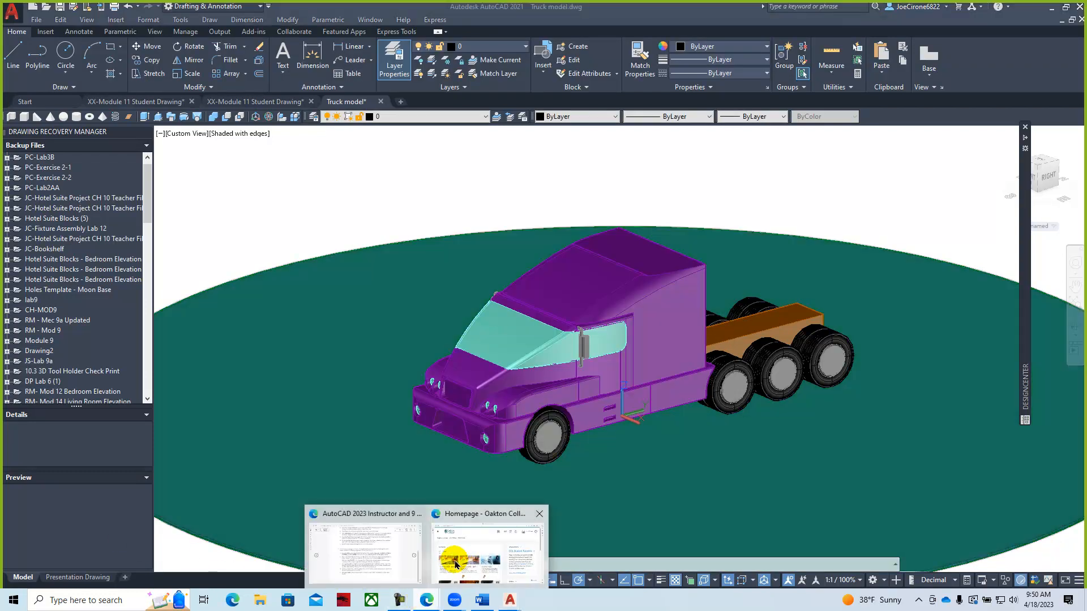
pyautogui.click(352, 558)
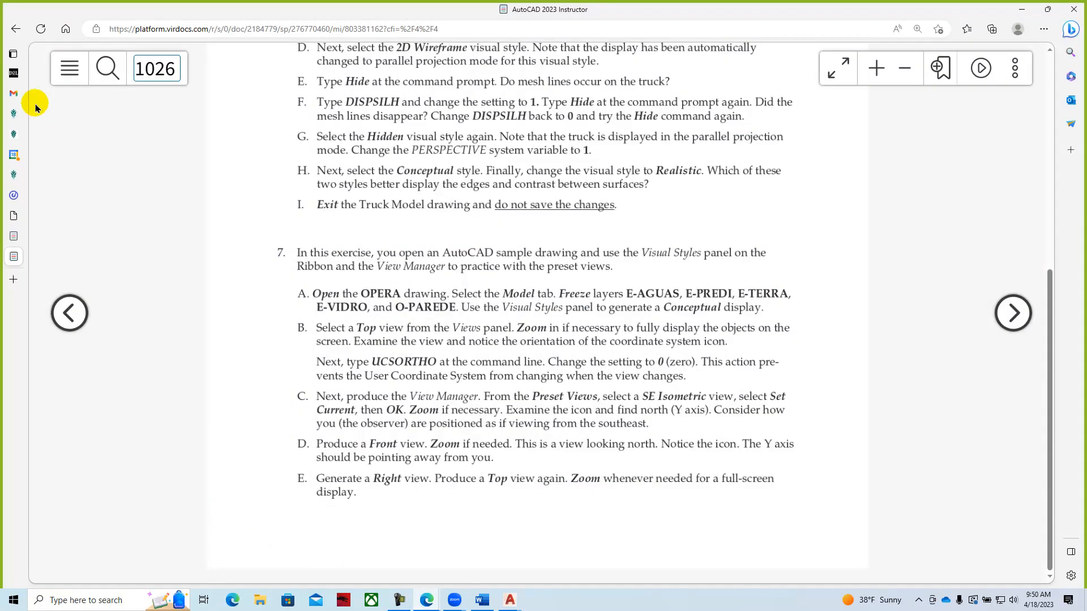
pyautogui.click(12, 73)
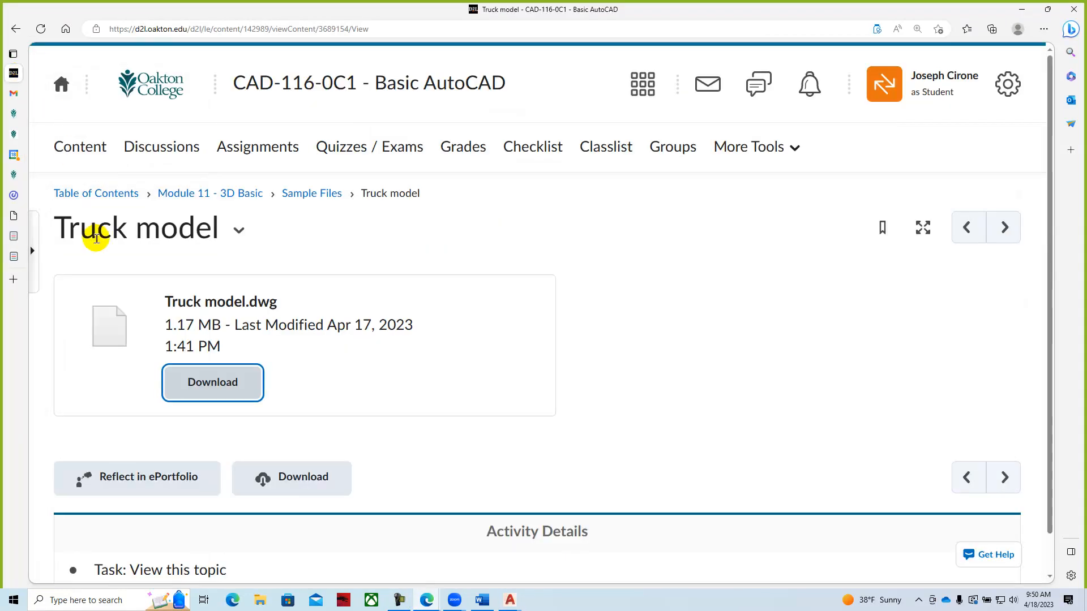
pyautogui.click(73, 193)
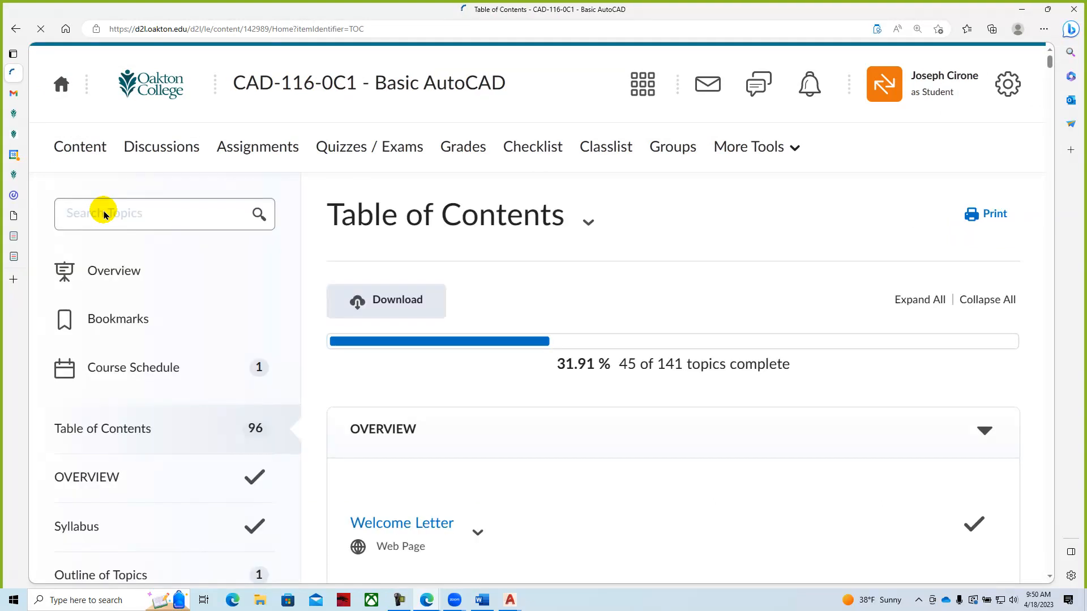
pyautogui.scroll(-9, 104, 214)
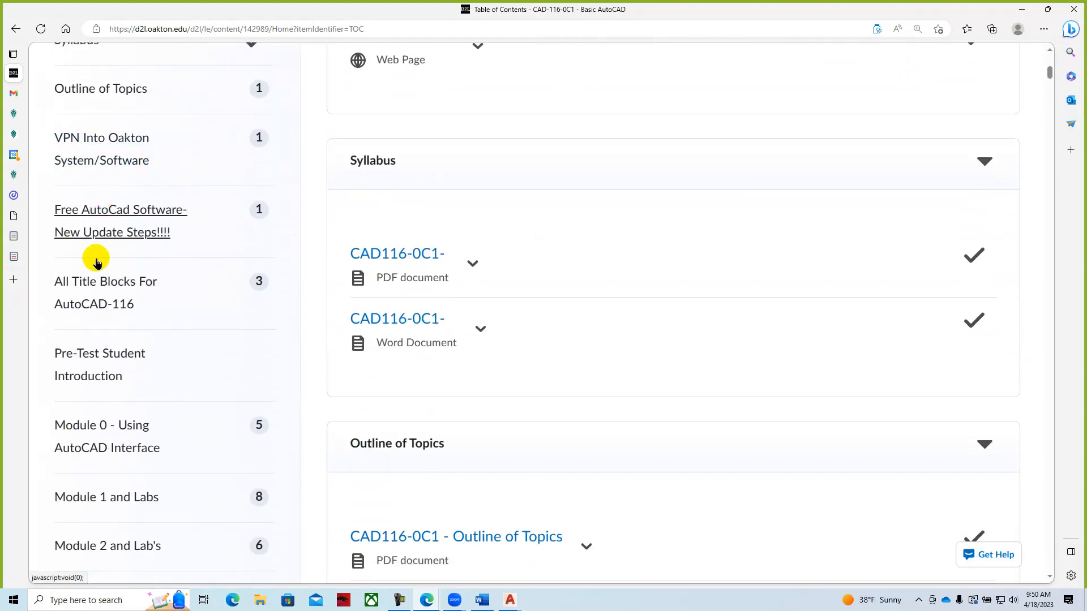
pyautogui.click(99, 276)
pyautogui.scroll(-4, 546, 307)
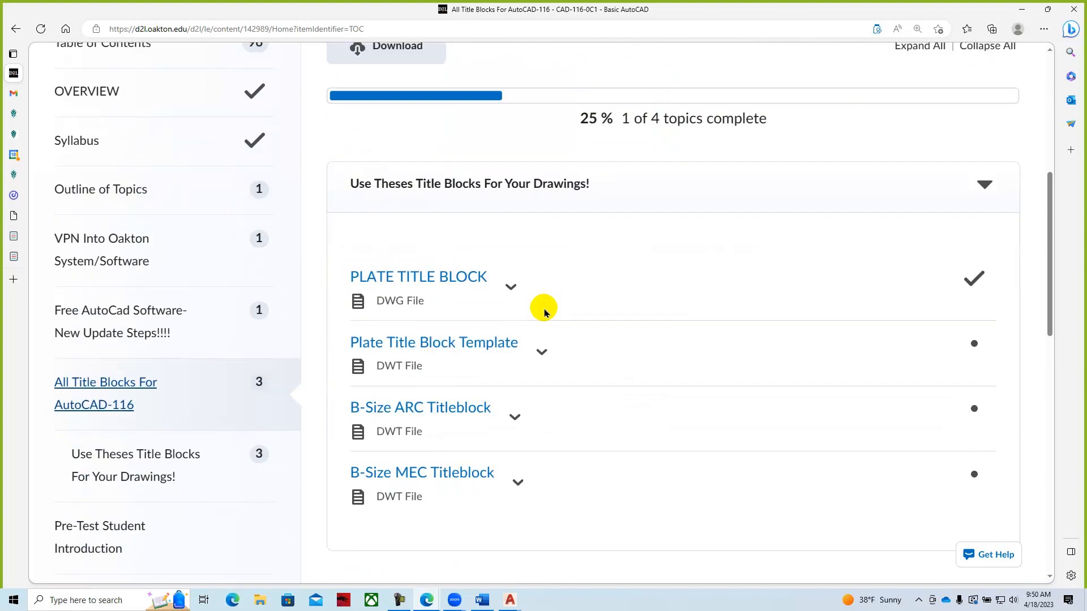
# Download the B-Size ARC Titleblock and B-Size MEC Titleblock templates, viewing the ARC file in its download folder
pyautogui.click(515, 404)
pyautogui.click(517, 488)
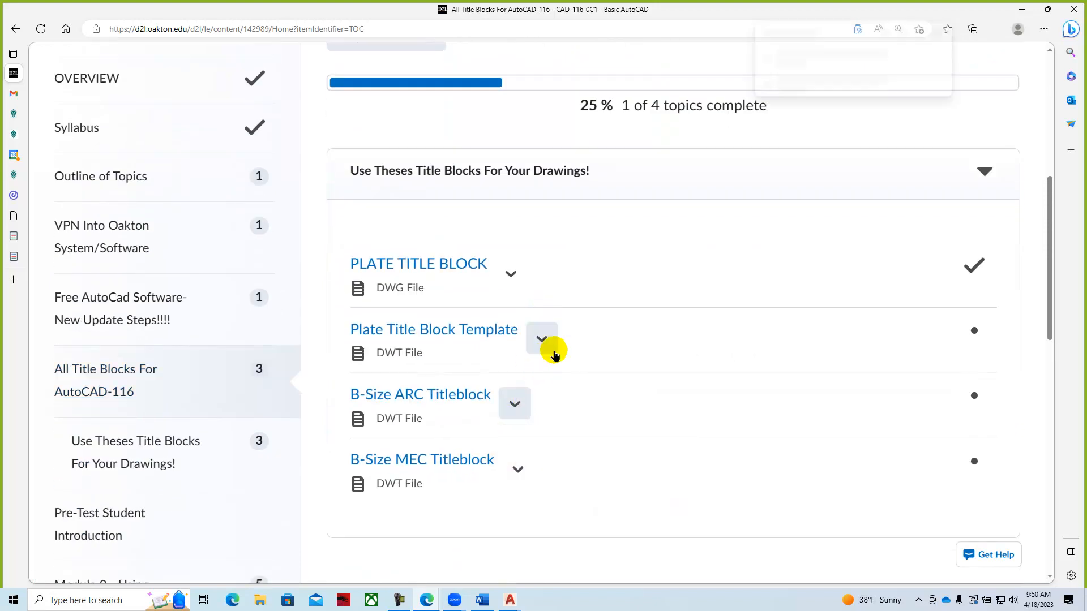
pyautogui.moveTo(955, 78)
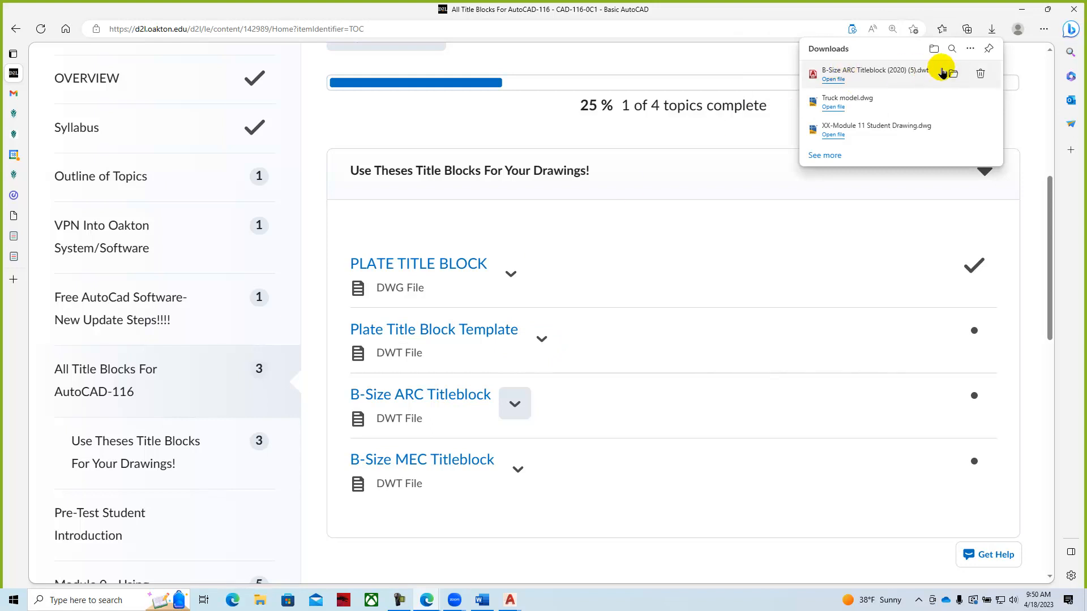
pyautogui.click(954, 75)
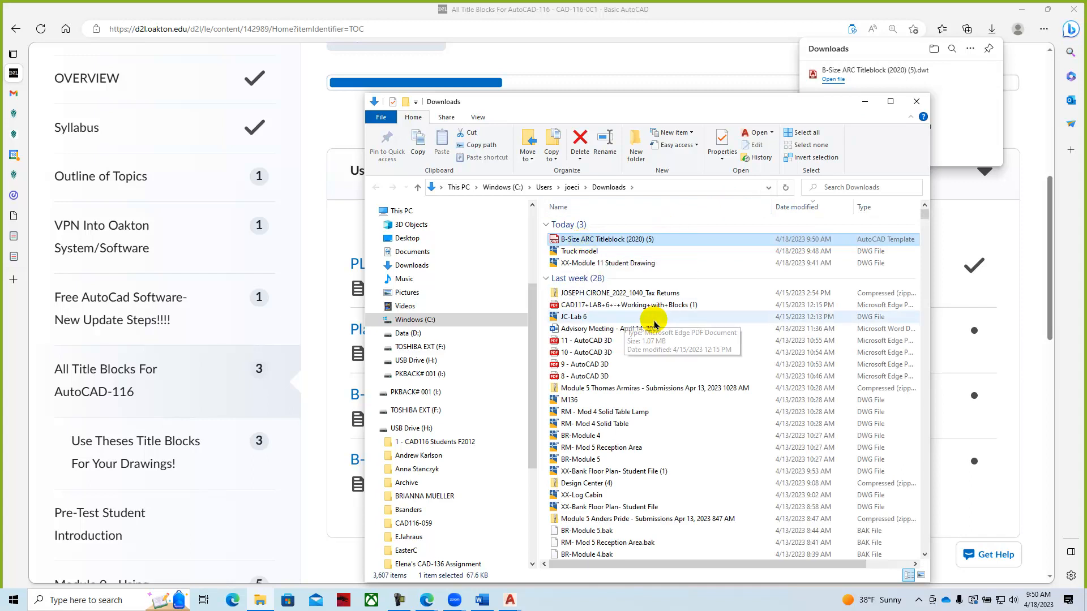
pyautogui.click(864, 101)
pyautogui.click(435, 225)
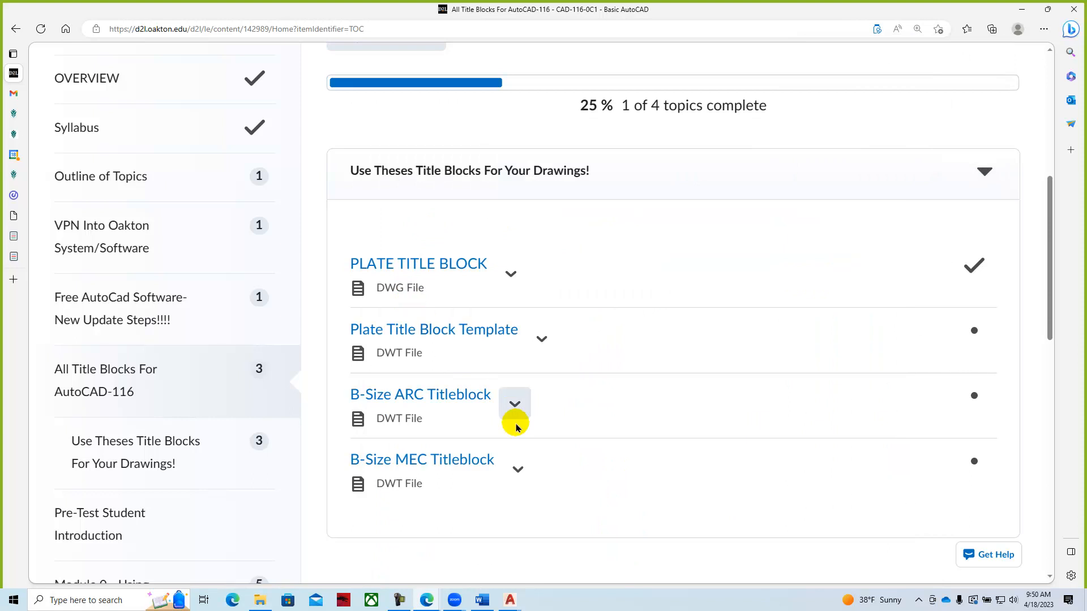
pyautogui.click(514, 475)
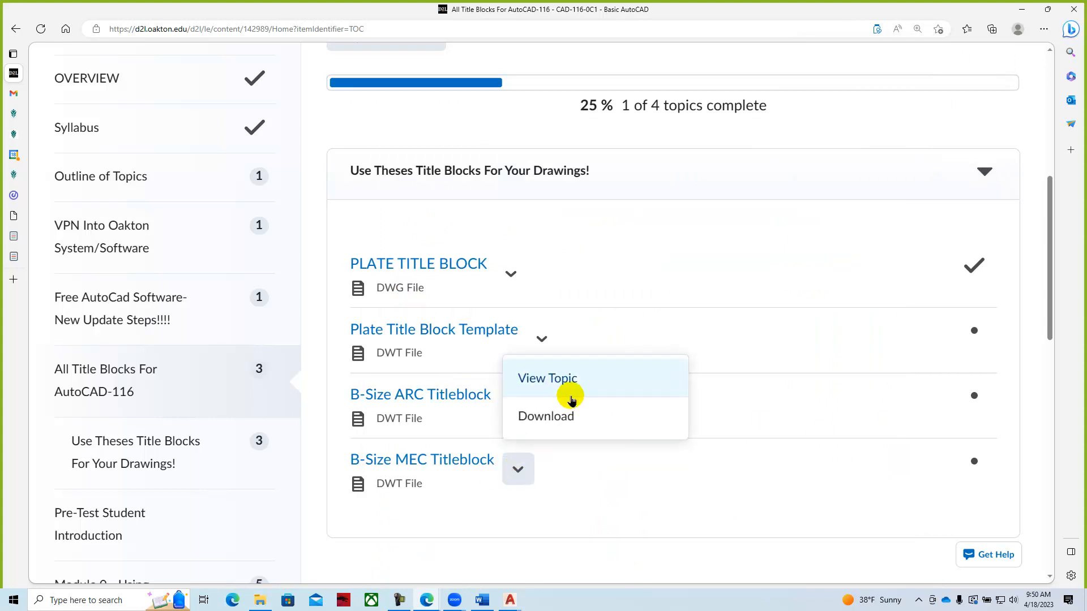
pyautogui.click(548, 414)
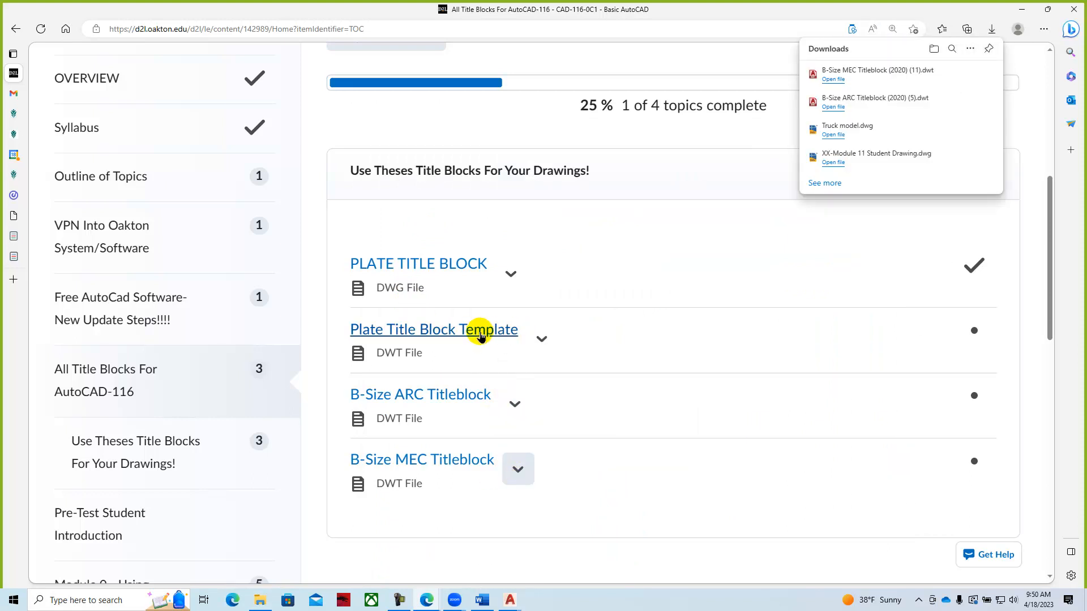
# Return to the Truck model drawing in AutoCAD and insert the B-Size MEC Title Block Page 1 layout from the downloaded B-Size MEC Titleblock template
pyautogui.click(511, 600)
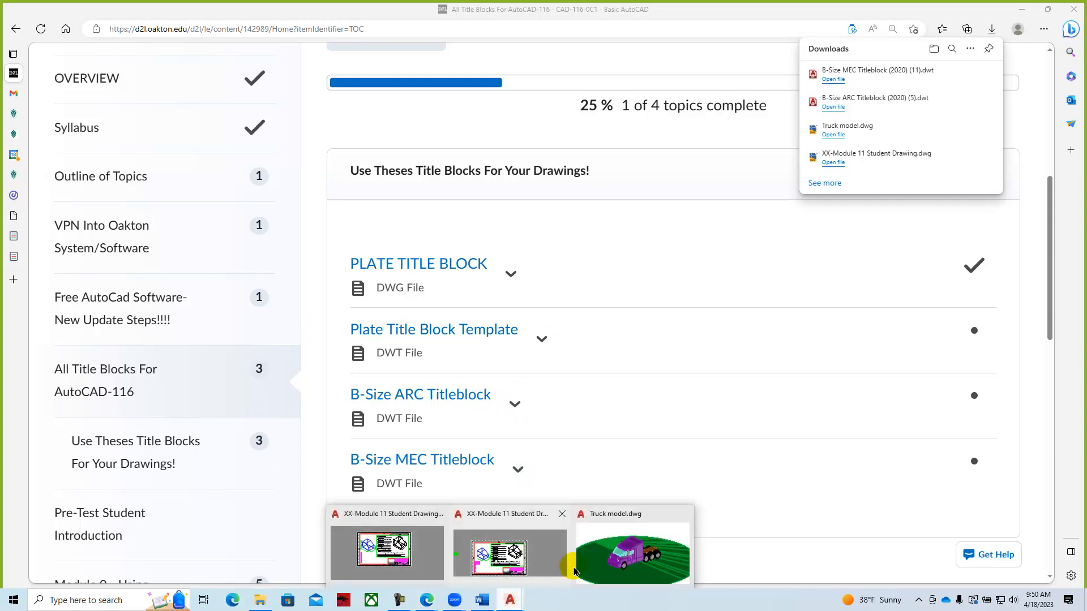
pyautogui.click(600, 566)
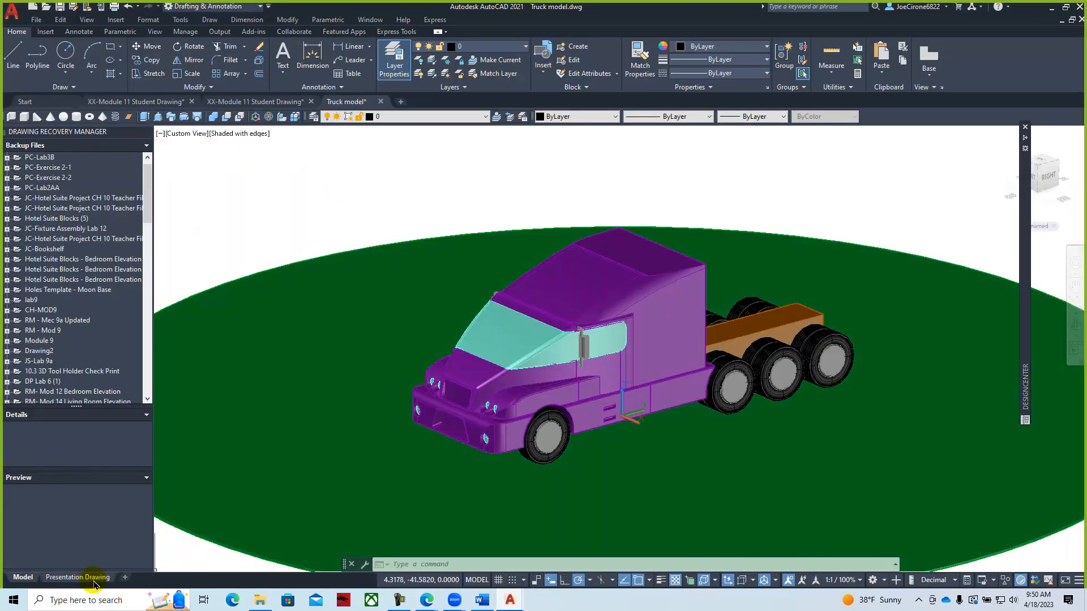
pyautogui.rightClick(94, 583)
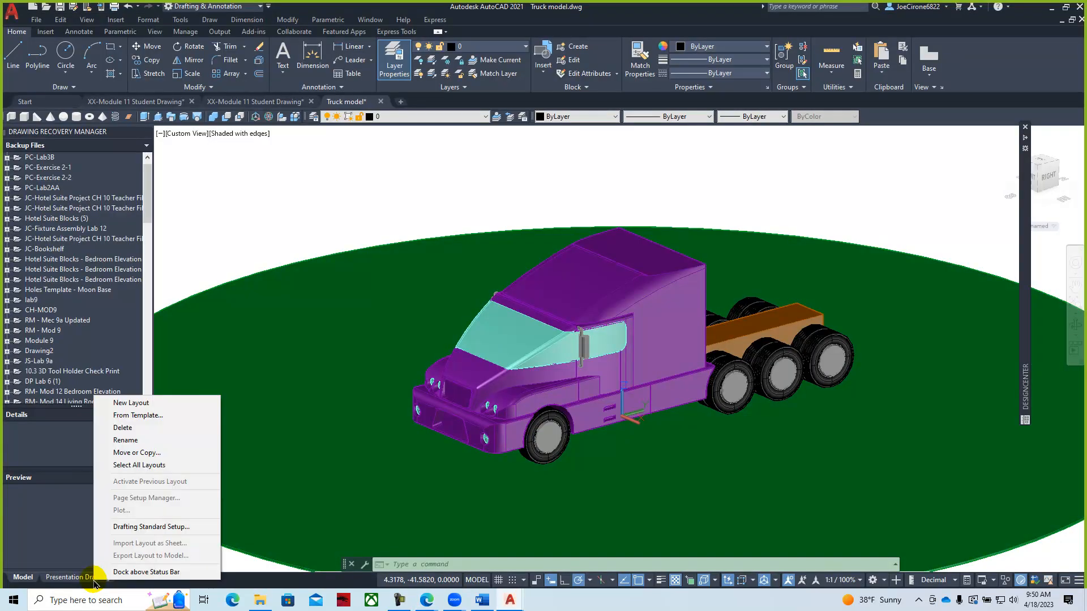
pyautogui.click(125, 417)
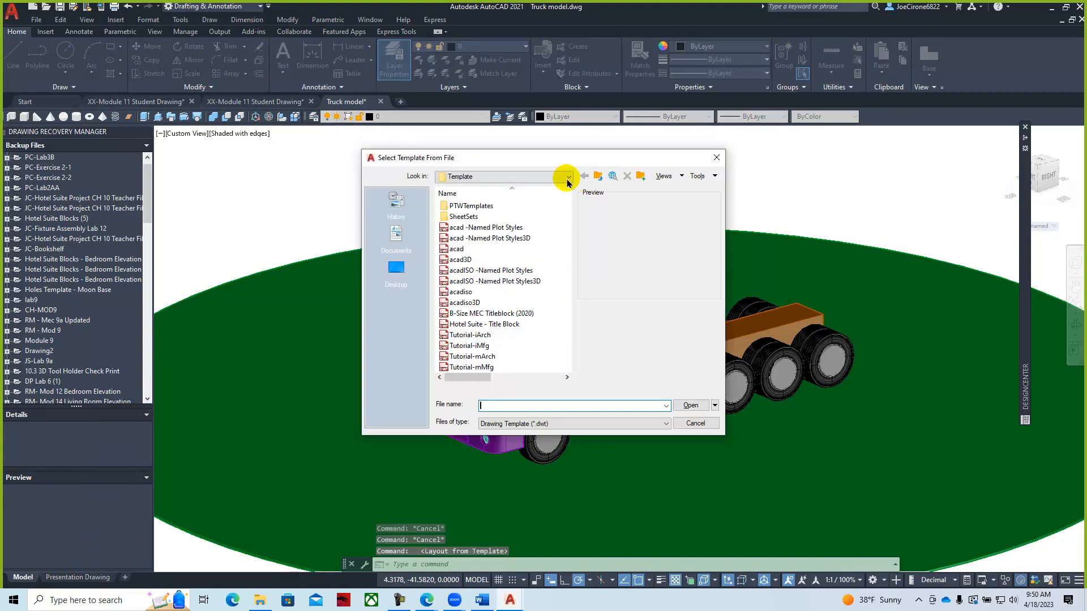
pyautogui.click(568, 178)
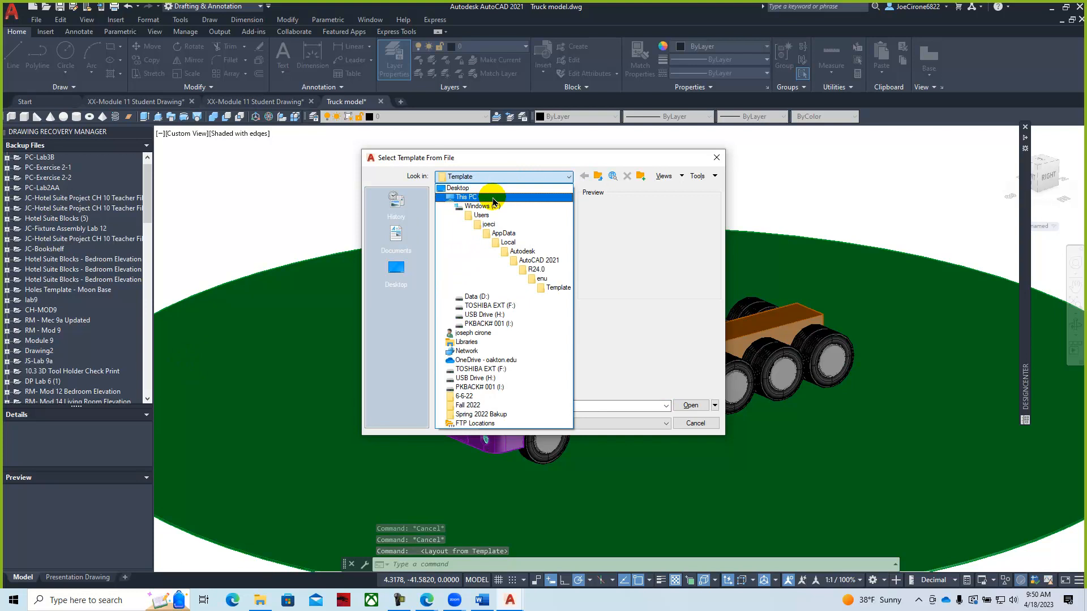
pyautogui.click(493, 198)
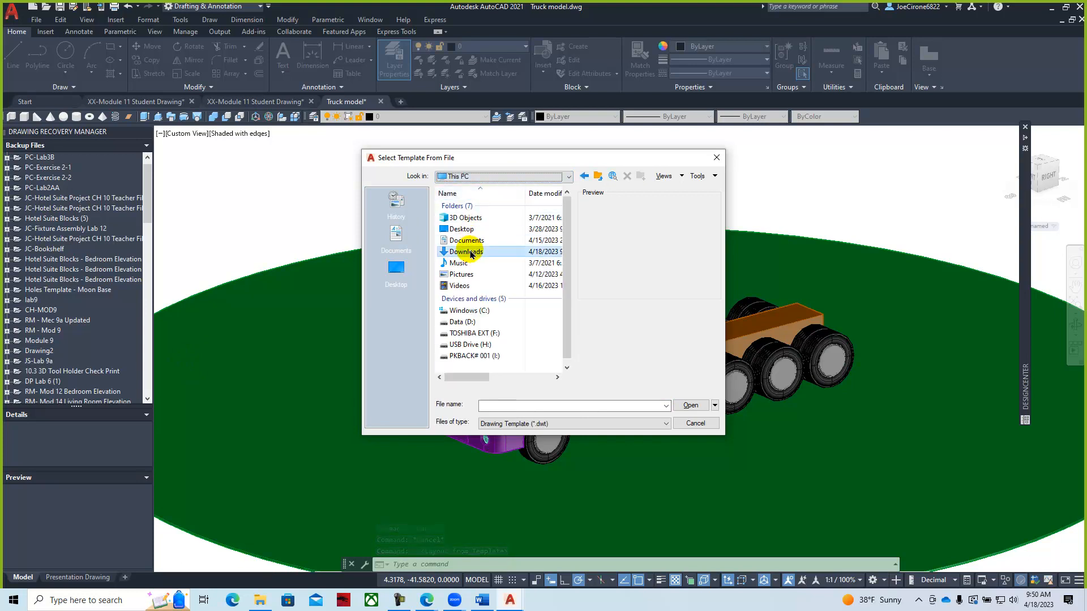
pyautogui.doubleClick(471, 243)
pyautogui.click(481, 229)
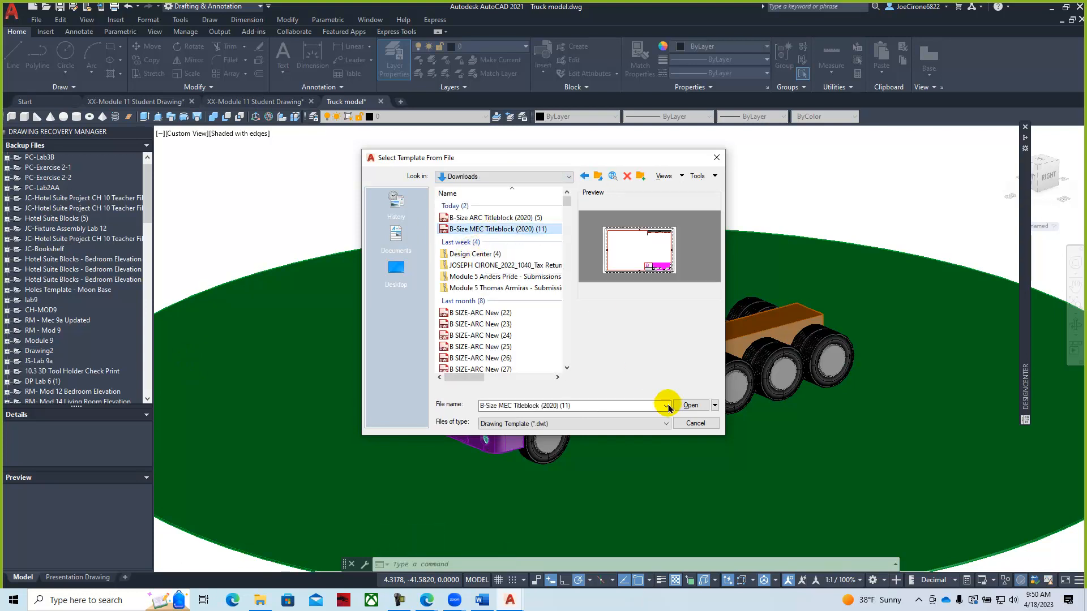
pyautogui.click(687, 405)
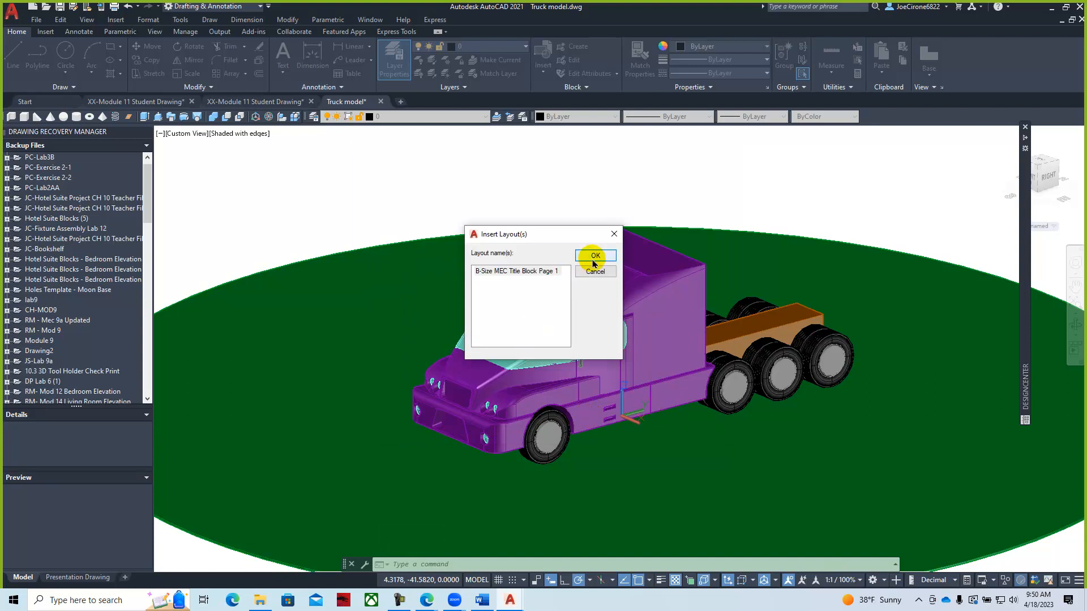
pyautogui.click(589, 261)
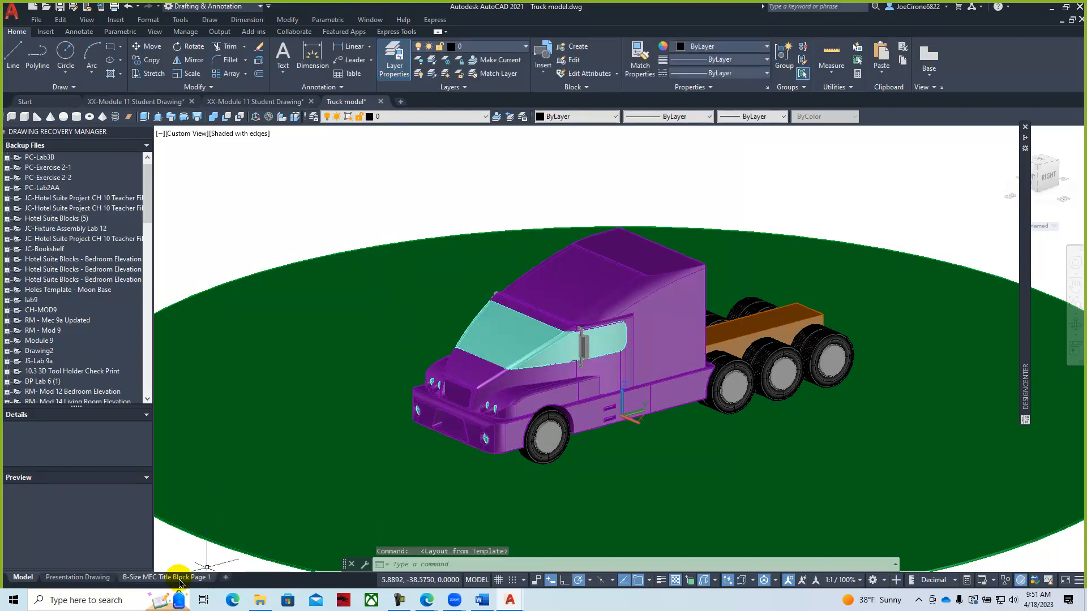
# Open the B-Size MEC Title Block Page 1 layout and show the truck enlarged in SE Isometric view in its viewport
pyautogui.click(170, 577)
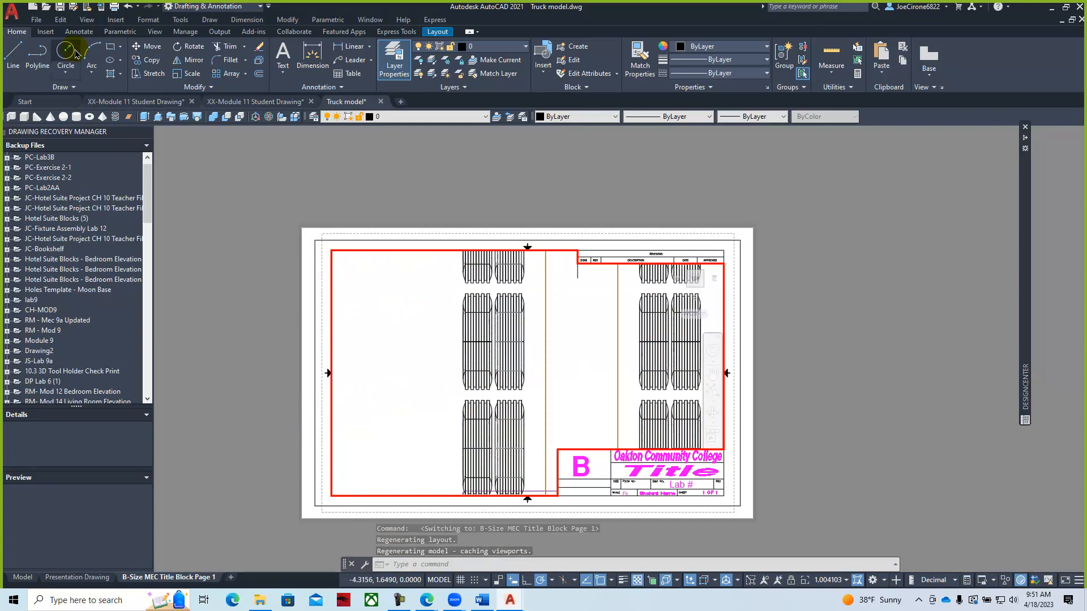
pyautogui.click(85, 20)
pyautogui.moveTo(215, 207)
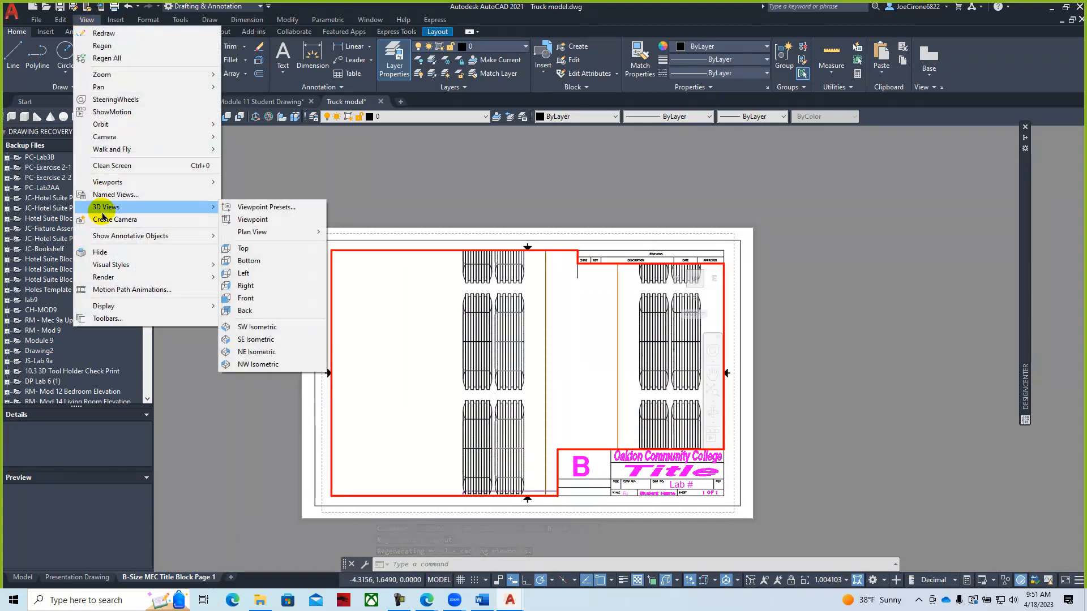
pyautogui.click(232, 340)
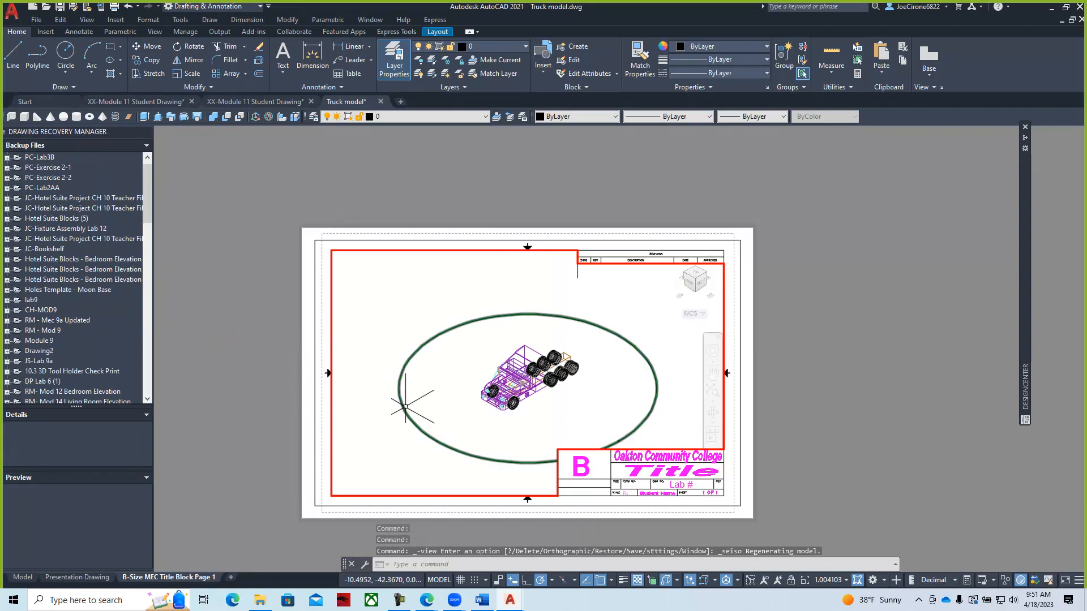
pyautogui.scroll(5, 552, 385)
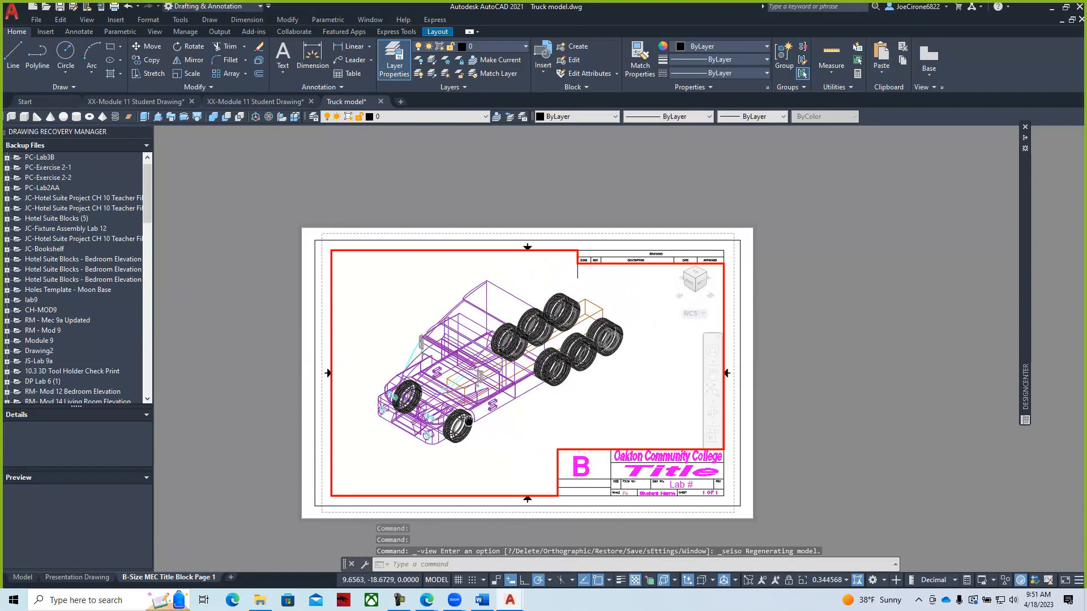
# Apply the Conceptual visual style to the truck in the layout viewport and return to paper space
pyautogui.click(86, 20)
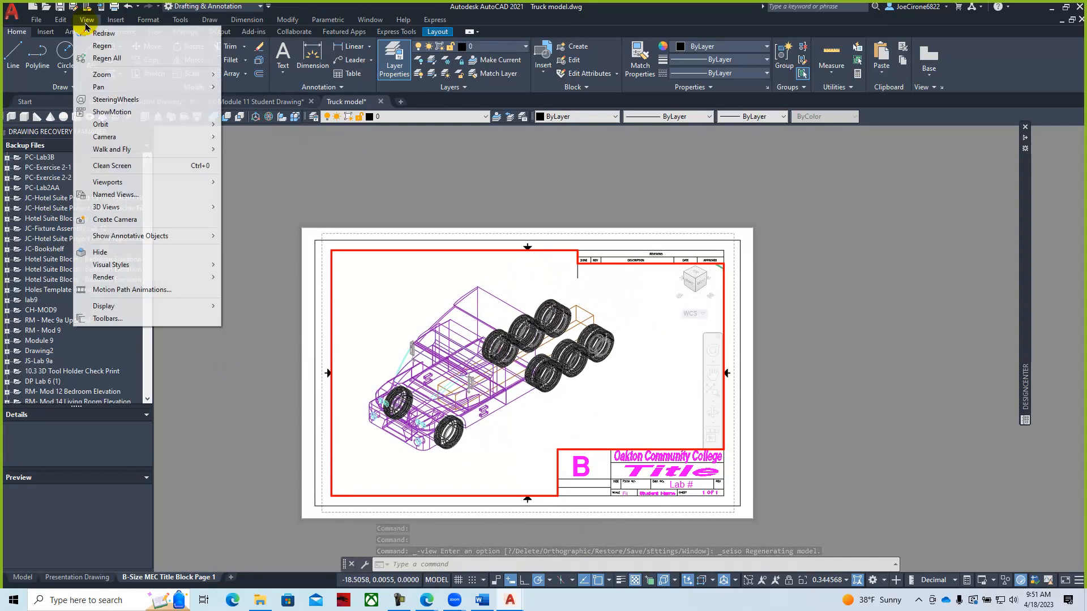
pyautogui.moveTo(113, 265)
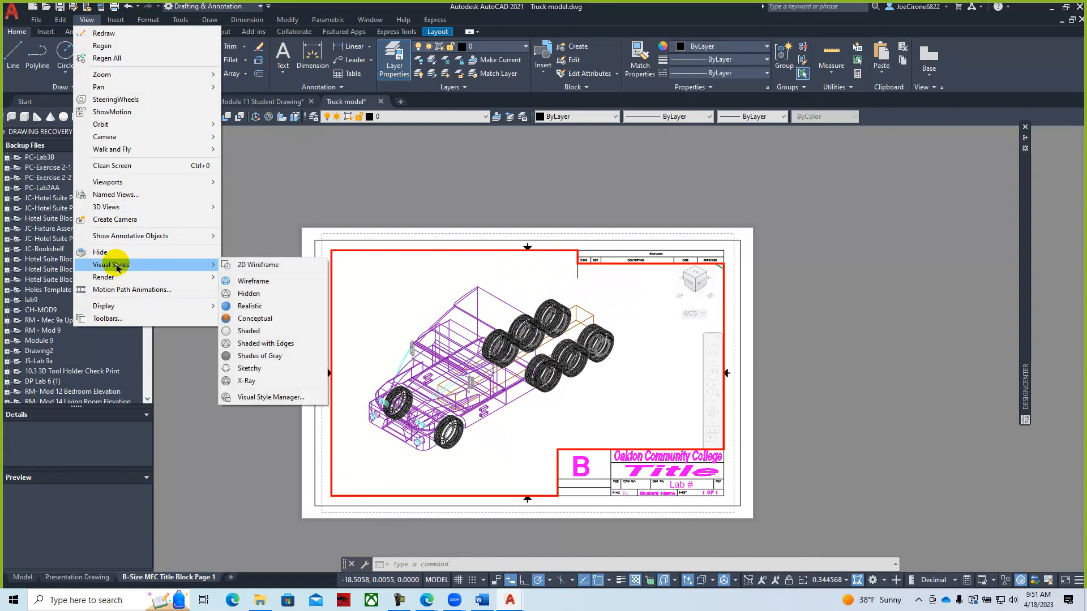
pyautogui.click(256, 318)
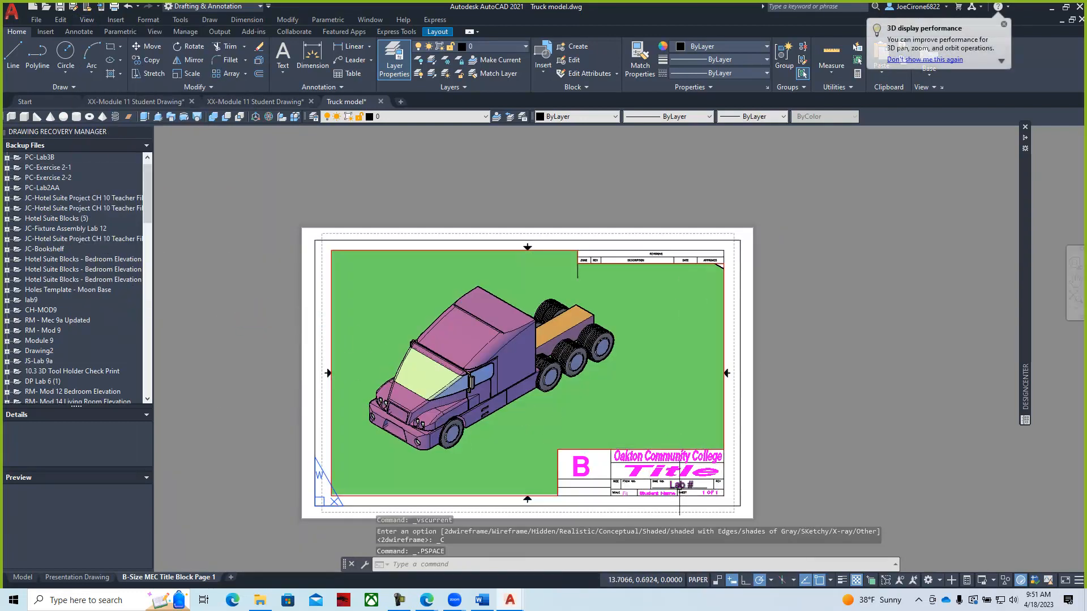
pyautogui.doubleClick(781, 422)
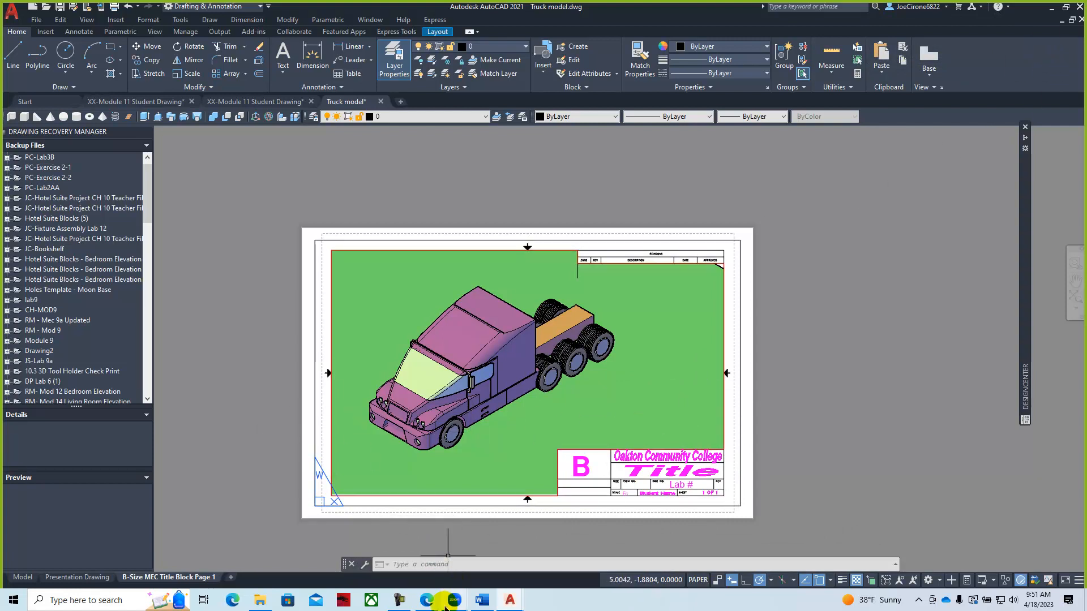
# Switch to the AutoCAD 2023 Instructor e-book in the browser and review the Chapter 33 exercises from page 1026 through Figure 33-116 on page 1029
pyautogui.click(424, 604)
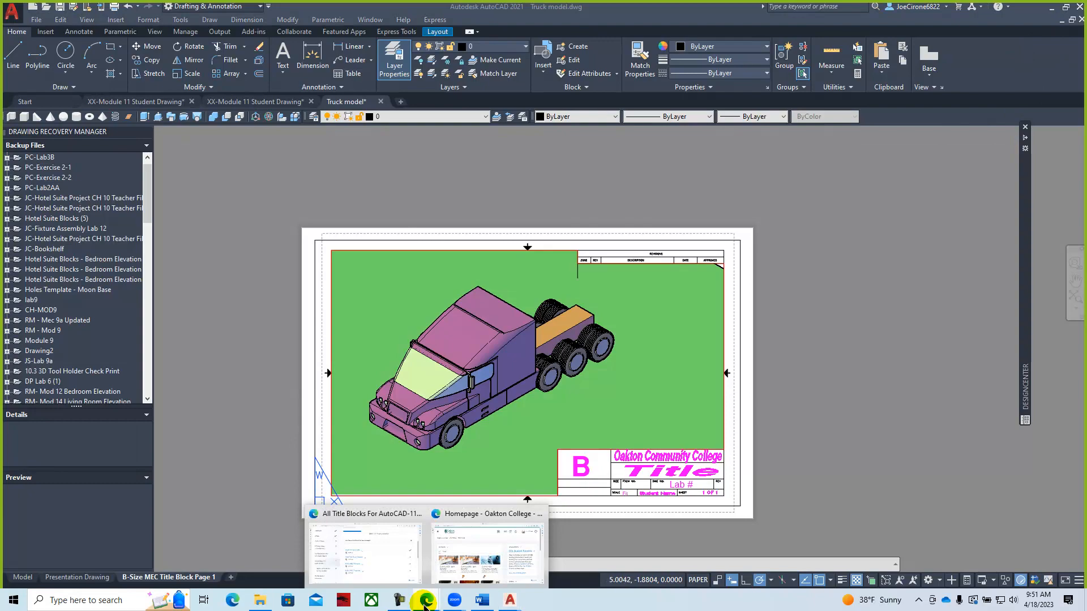
pyautogui.click(383, 575)
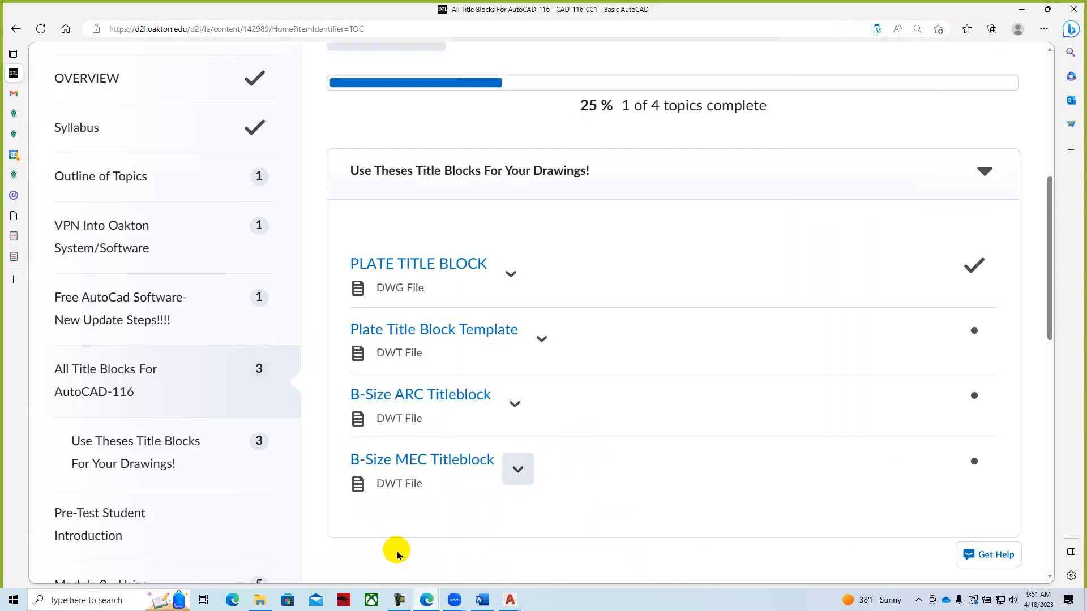
pyautogui.click(14, 257)
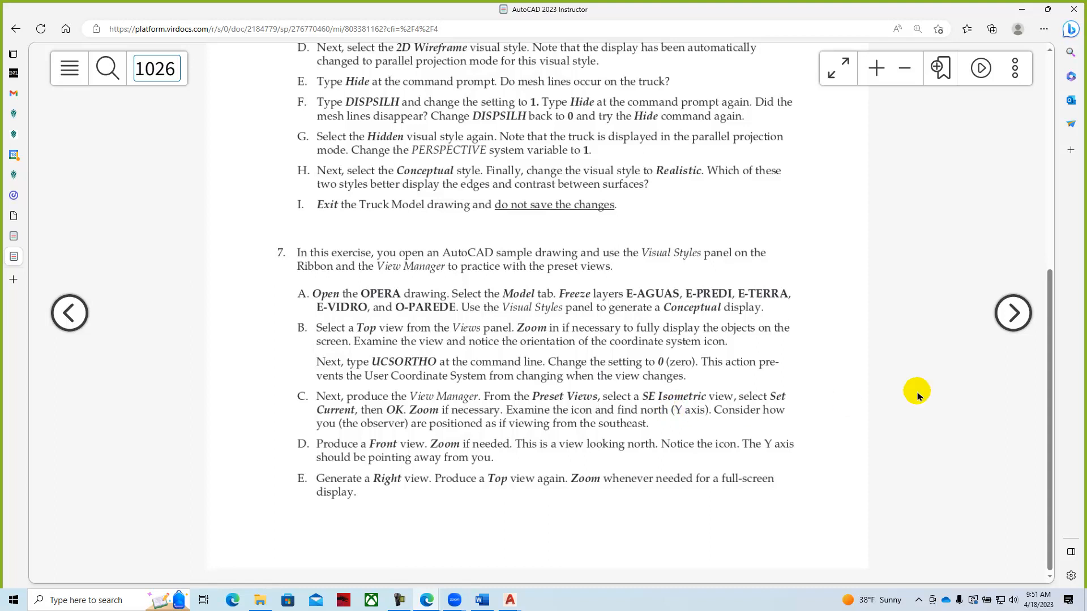
pyautogui.click(1013, 313)
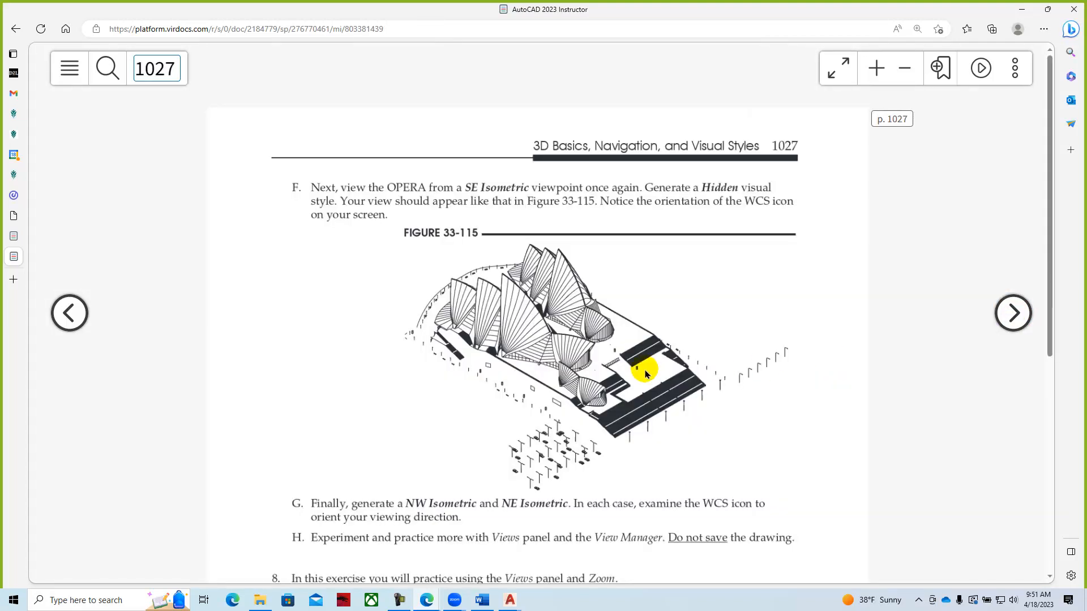
pyautogui.scroll(-3, 645, 374)
pyautogui.scroll(-3, 643, 371)
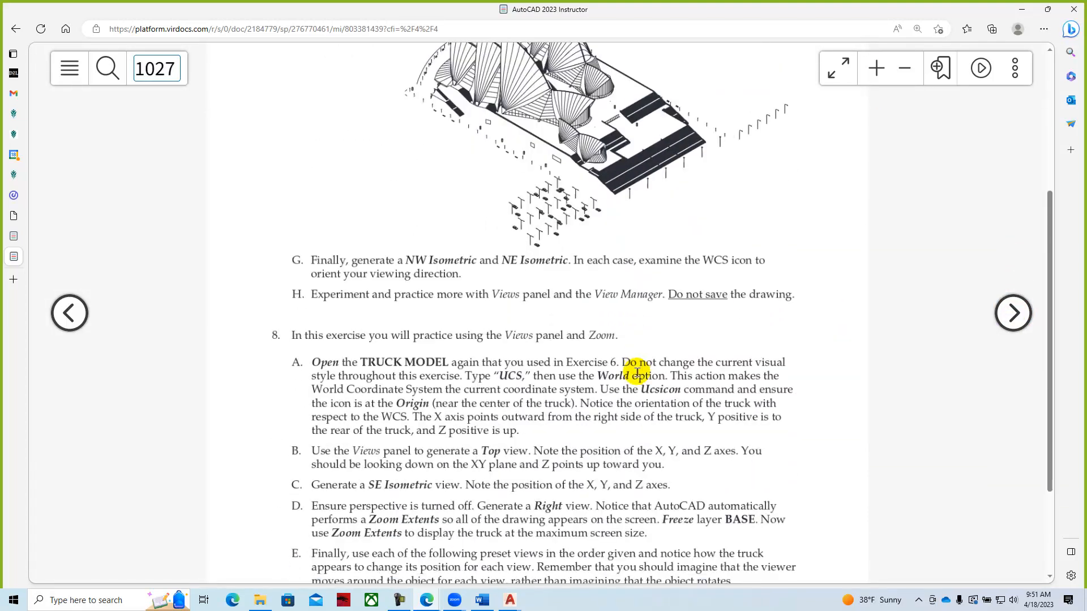
pyautogui.click(1013, 313)
pyautogui.scroll(-6, 687, 340)
pyautogui.scroll(-1, 688, 342)
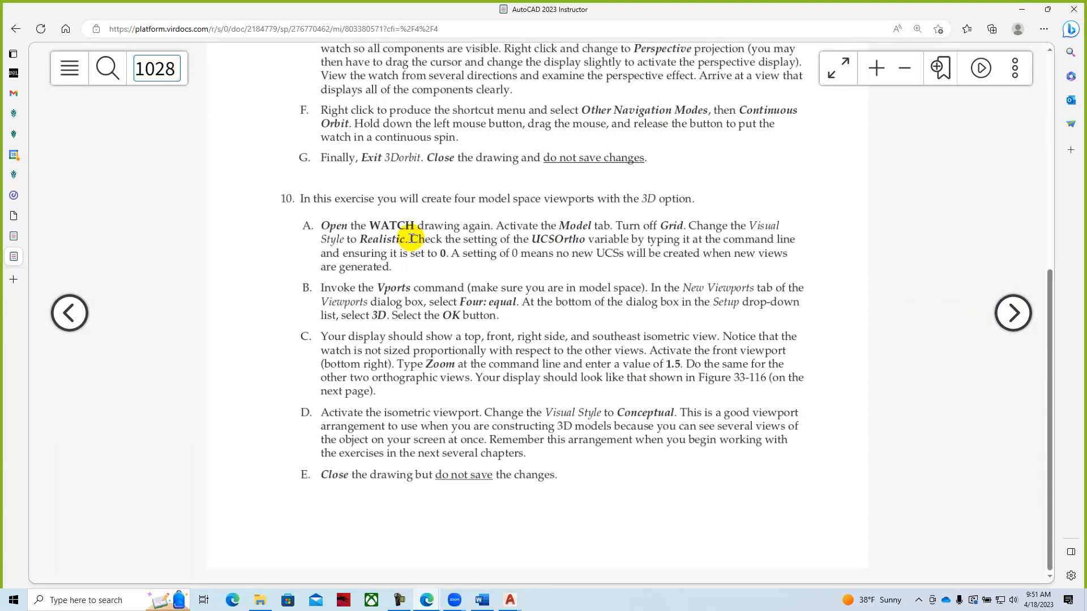
pyautogui.click(1013, 314)
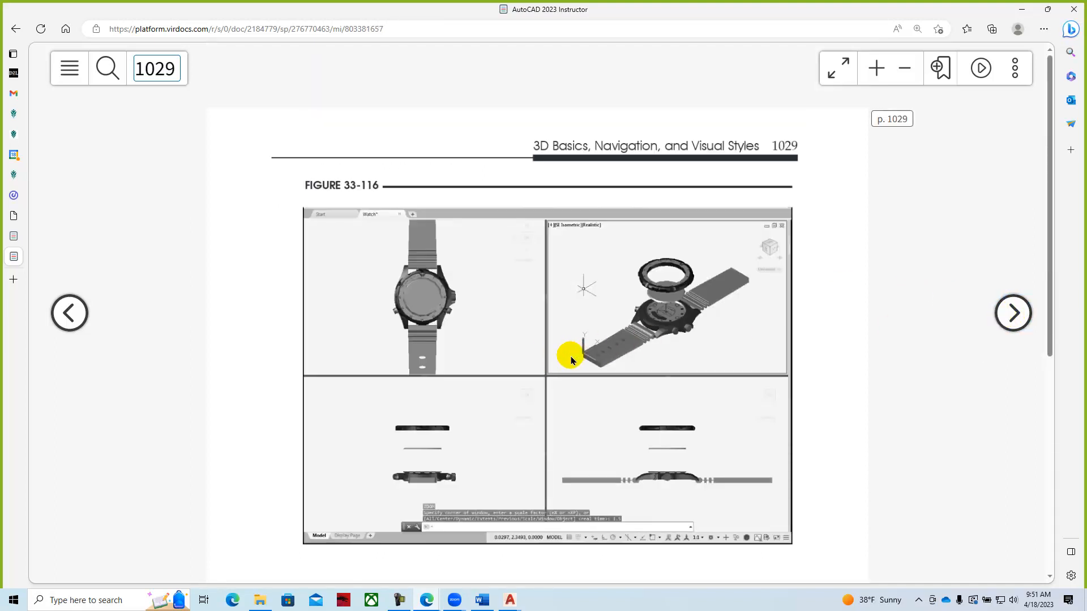
# Review the wedge-and-box solid model and visual style exercises on pages 1030 to 1032, up to the end of Chapter 33
pyautogui.click(1010, 319)
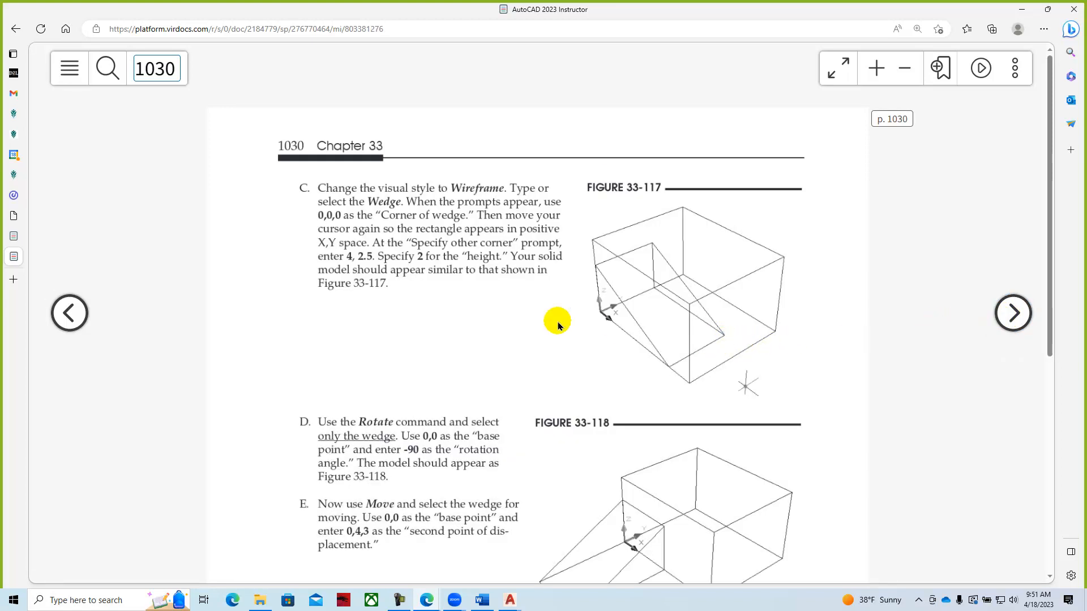
pyautogui.scroll(-5, 453, 311)
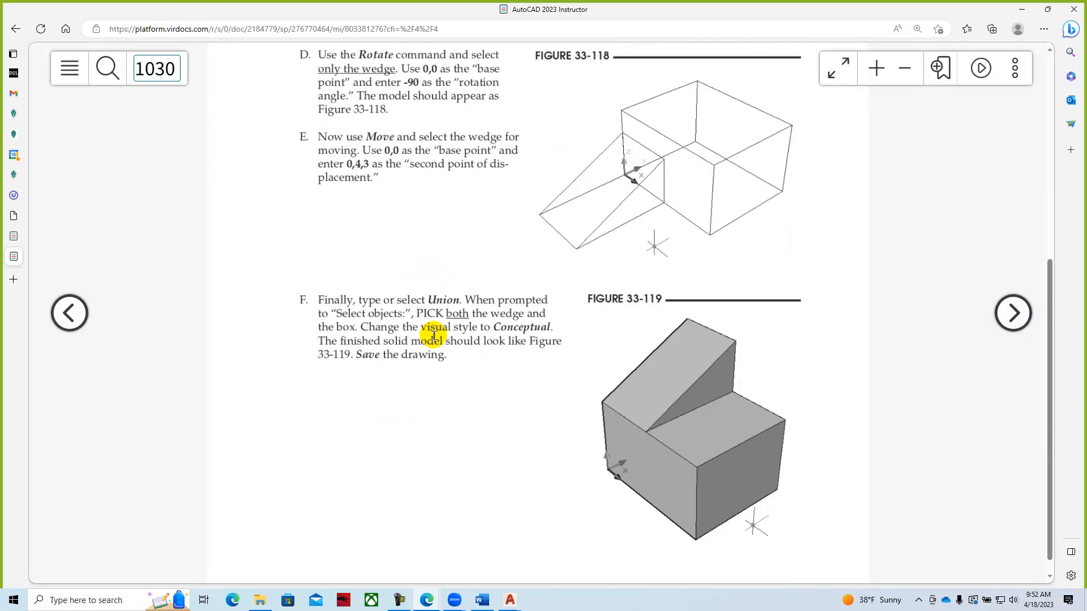
pyautogui.scroll(-1, 434, 336)
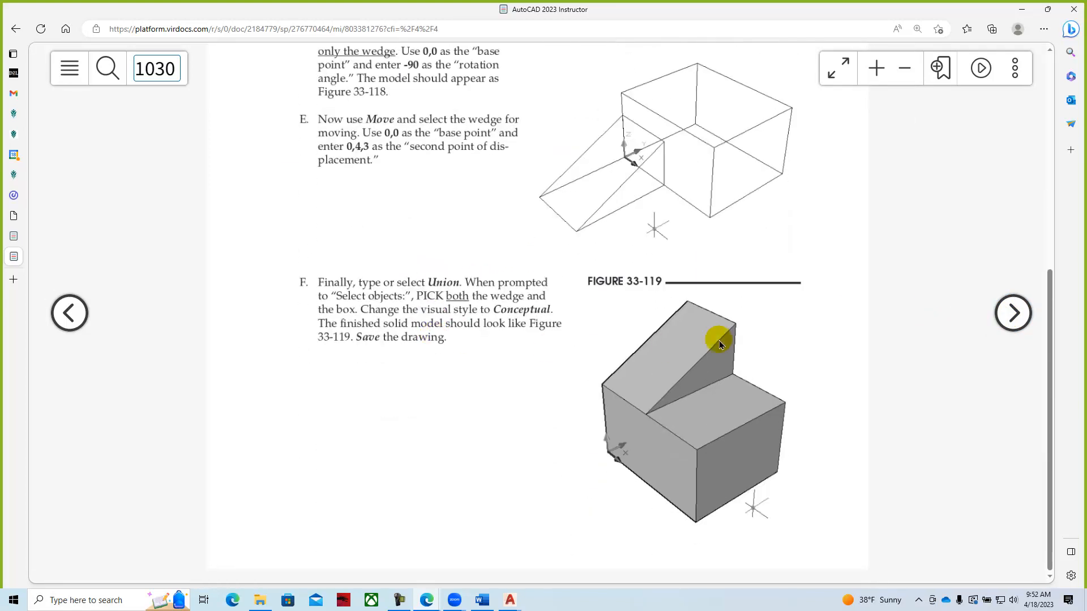
pyautogui.click(1014, 315)
pyautogui.scroll(-4, 351, 282)
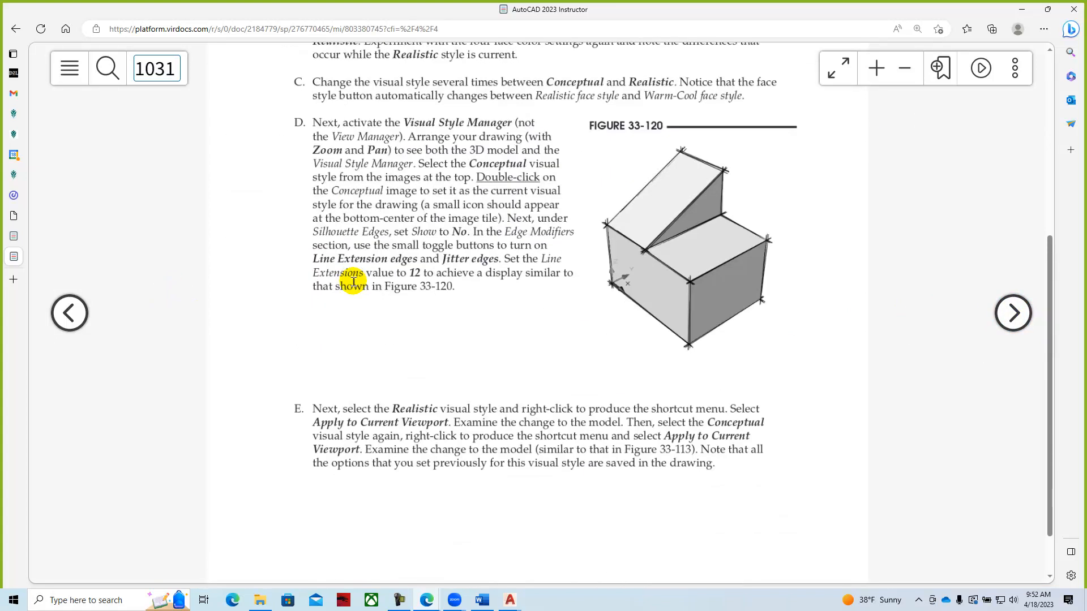
pyautogui.click(1011, 313)
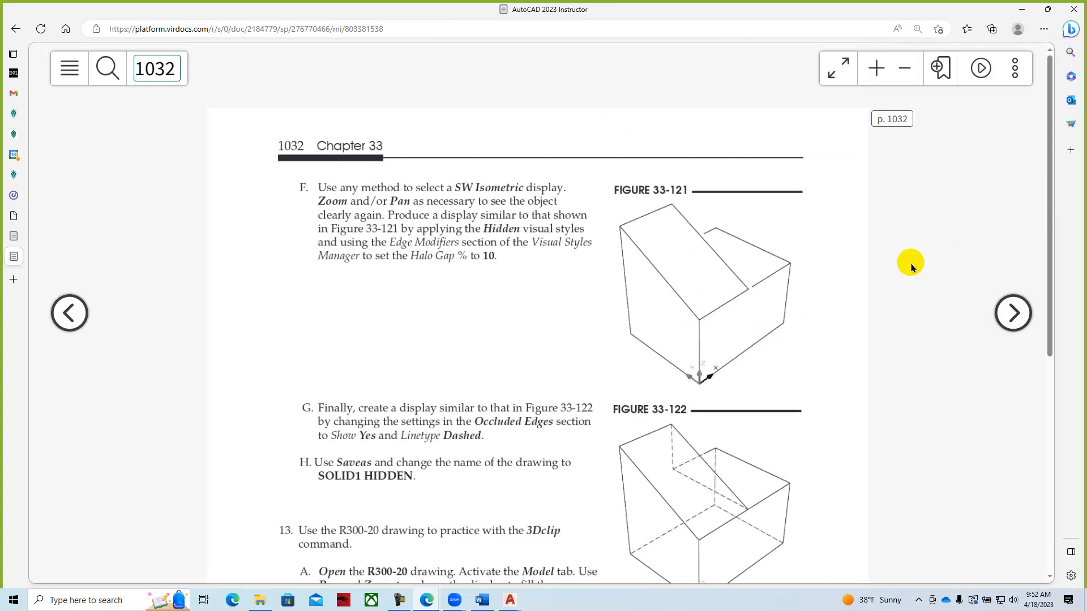
pyautogui.click(1013, 313)
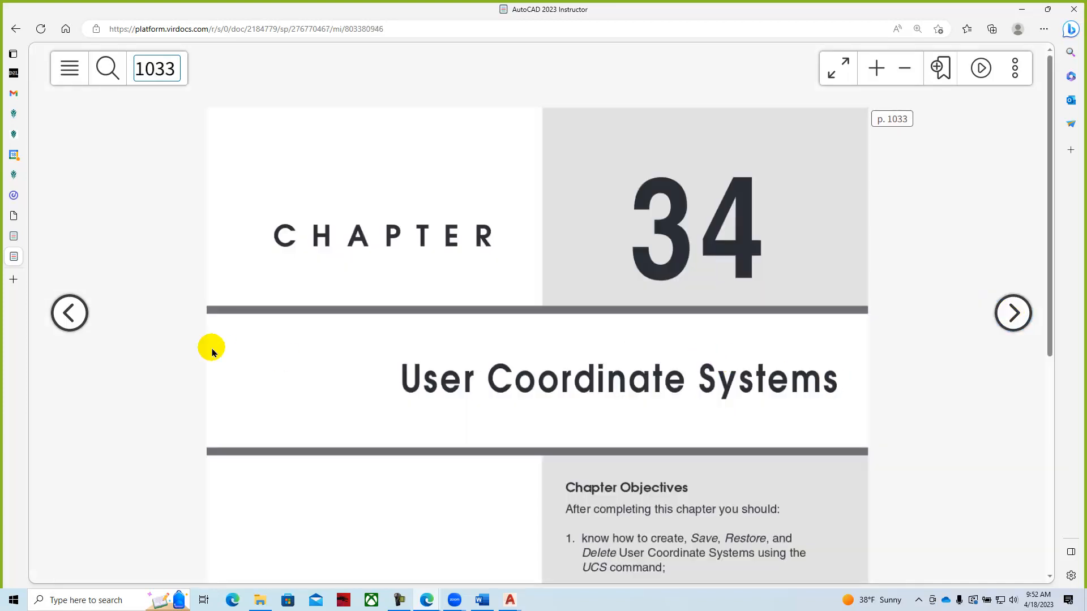
pyautogui.click(70, 317)
pyautogui.moveTo(1056, 257)
pyautogui.mouseDown()
pyautogui.moveTo(1059, 464)
pyautogui.moveTo(1072, 243)
pyautogui.mouseUp()
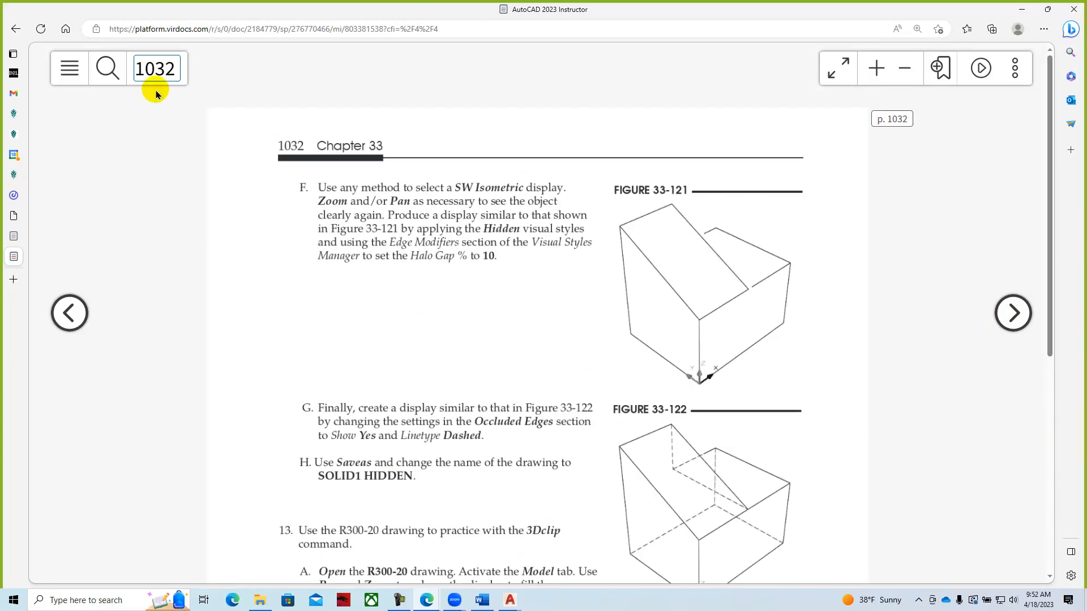
# Return to the course content site and open the Module 11 - 3D Basic topic
pyautogui.click(13, 76)
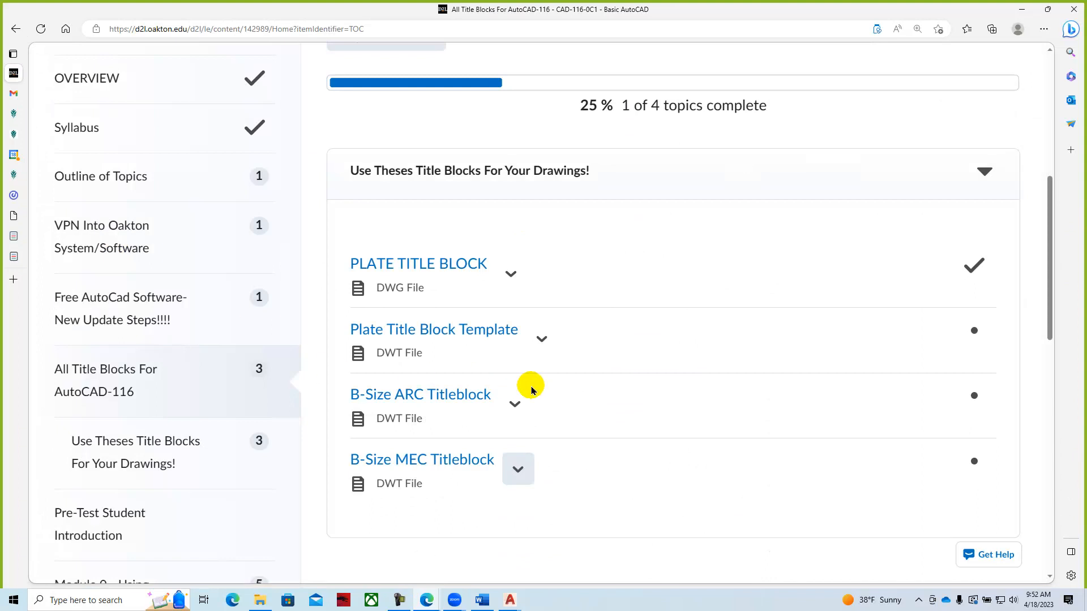
pyautogui.scroll(7, 660, 439)
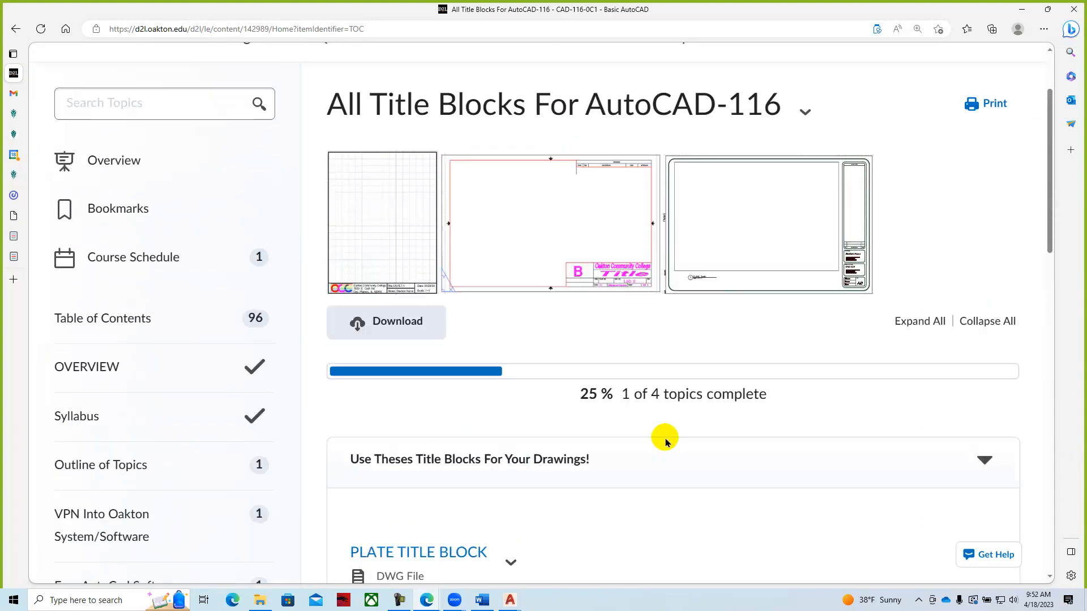
pyautogui.click(131, 378)
pyautogui.scroll(-12, 121, 377)
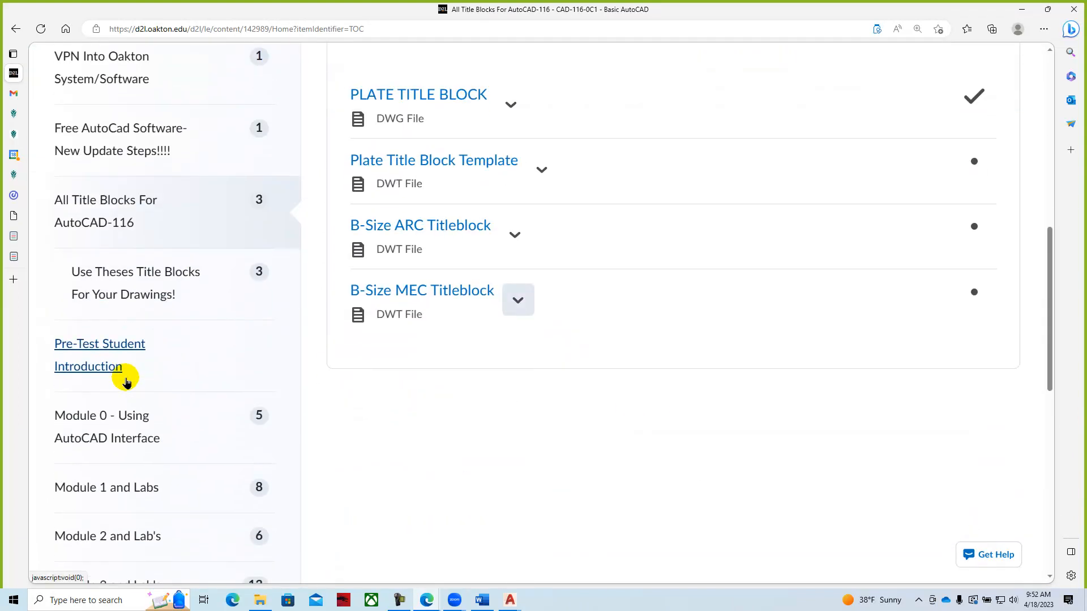
pyautogui.click(66, 484)
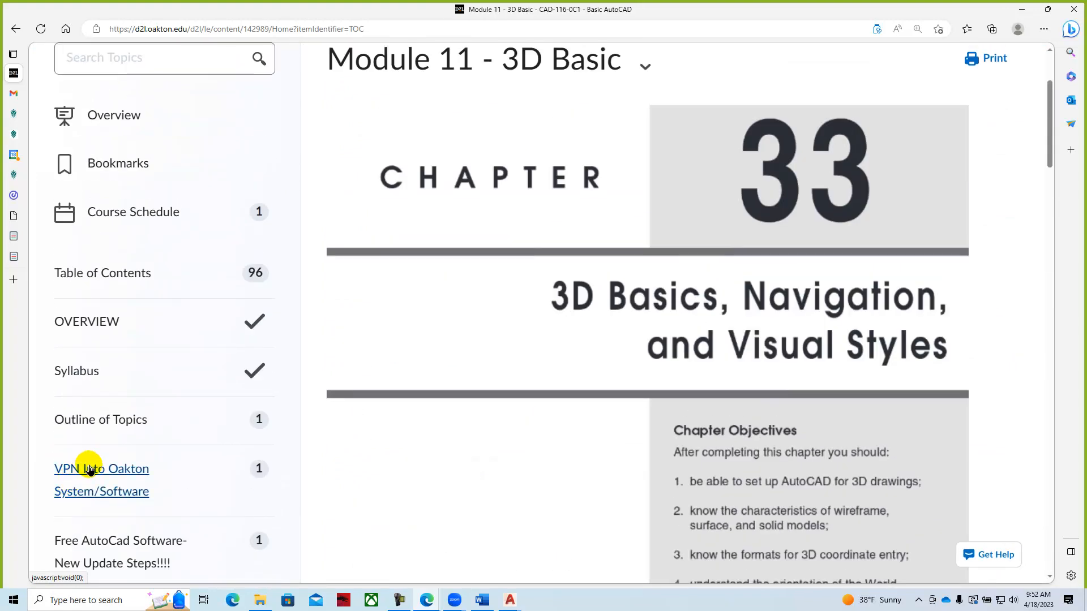
# Open the Final Review topic with its list of covered chapters and consult the system calendar for upcoming dates
pyautogui.scroll(-1, 105, 305)
pyautogui.scroll(-15, 104, 309)
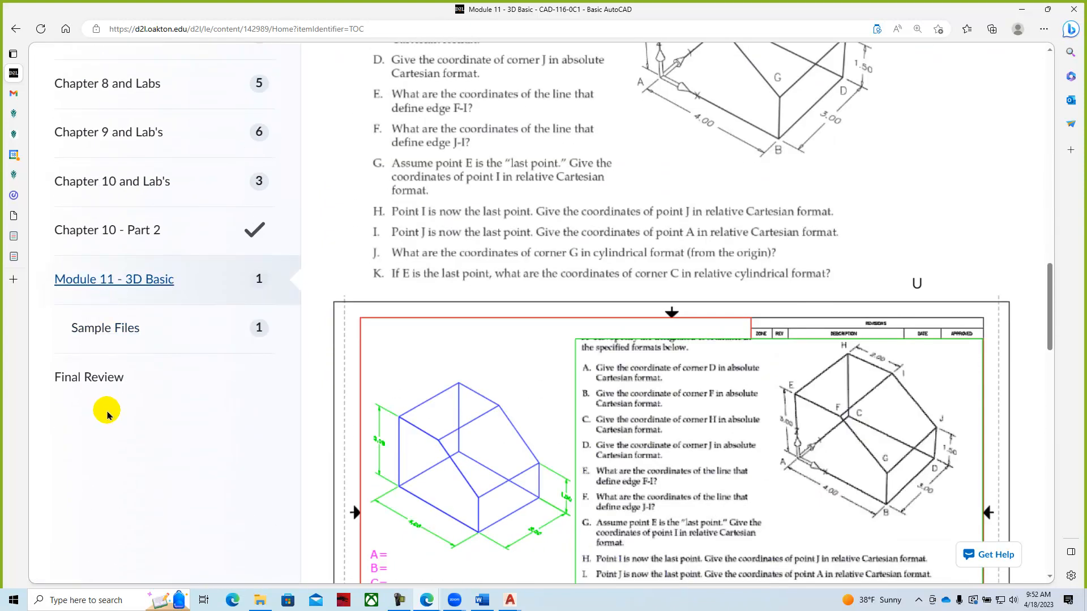
pyautogui.click(106, 377)
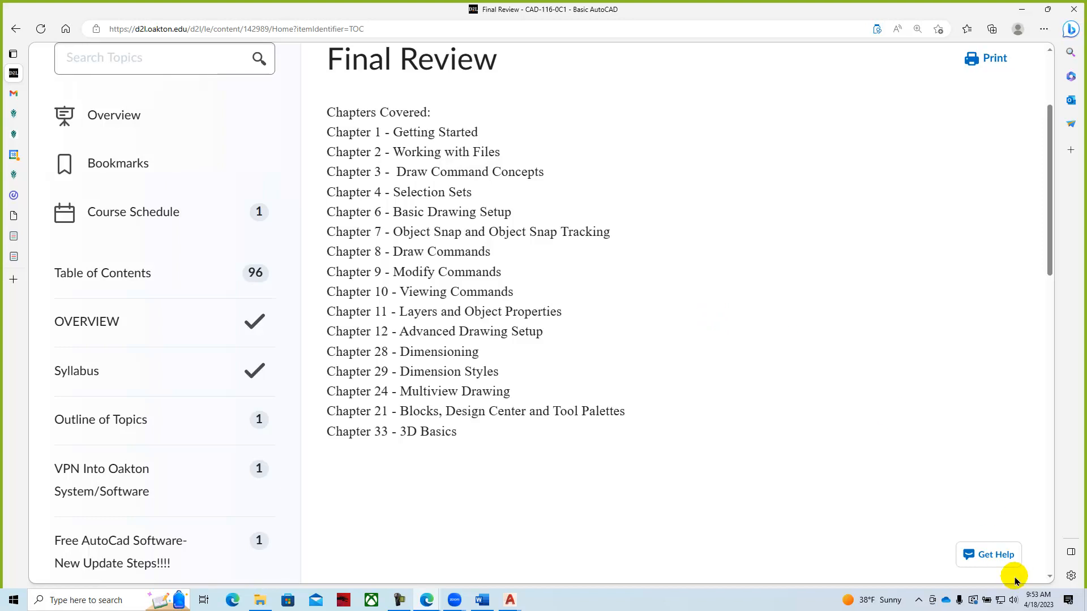
pyautogui.click(1028, 604)
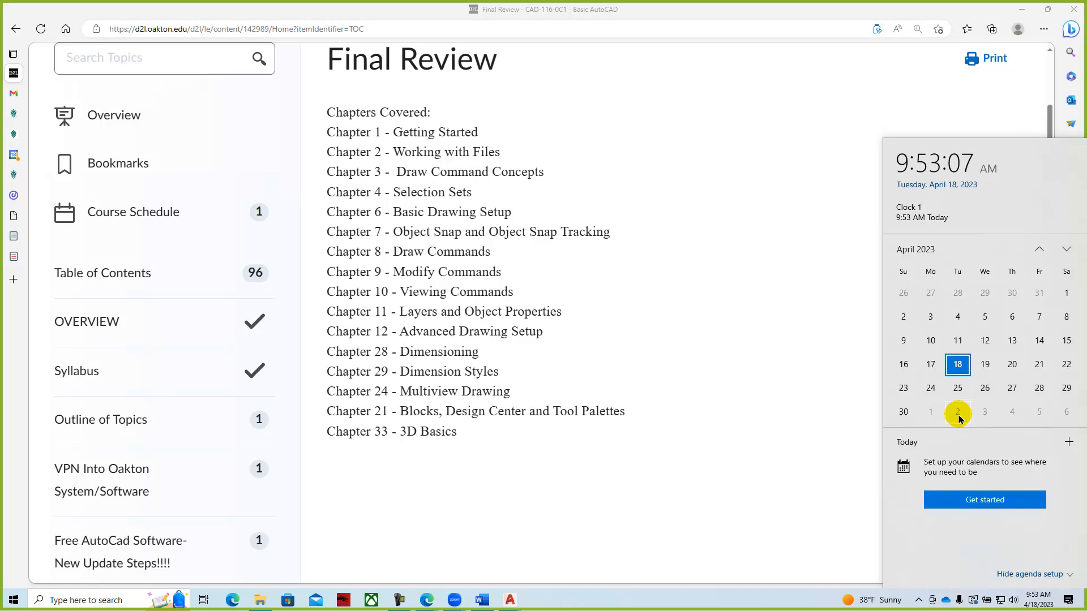
pyautogui.click(748, 532)
# Open the CAD-116-0C1 Basic AutoCAD course homepage and look through its announcements, from the Zoom meeting notice to the Figure 21.56 floor plan instructions
pyautogui.moveTo(1050, 242); pyautogui.dragTo(1057, 170)
pyautogui.click(410, 86)
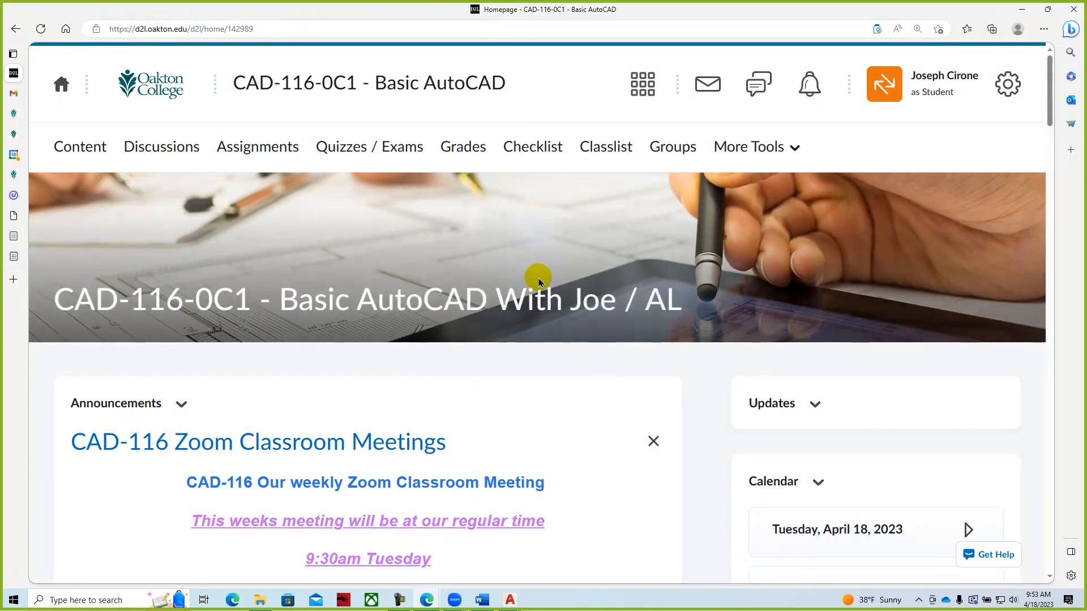
pyautogui.scroll(-5, 535, 289)
pyautogui.scroll(-11, 531, 297)
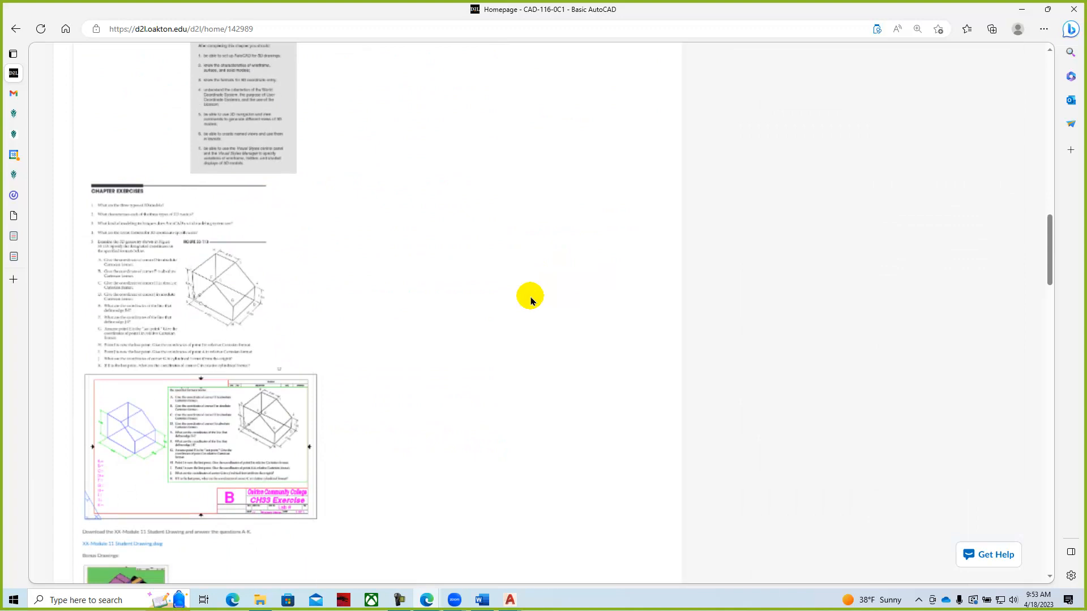
pyautogui.scroll(-10, 531, 300)
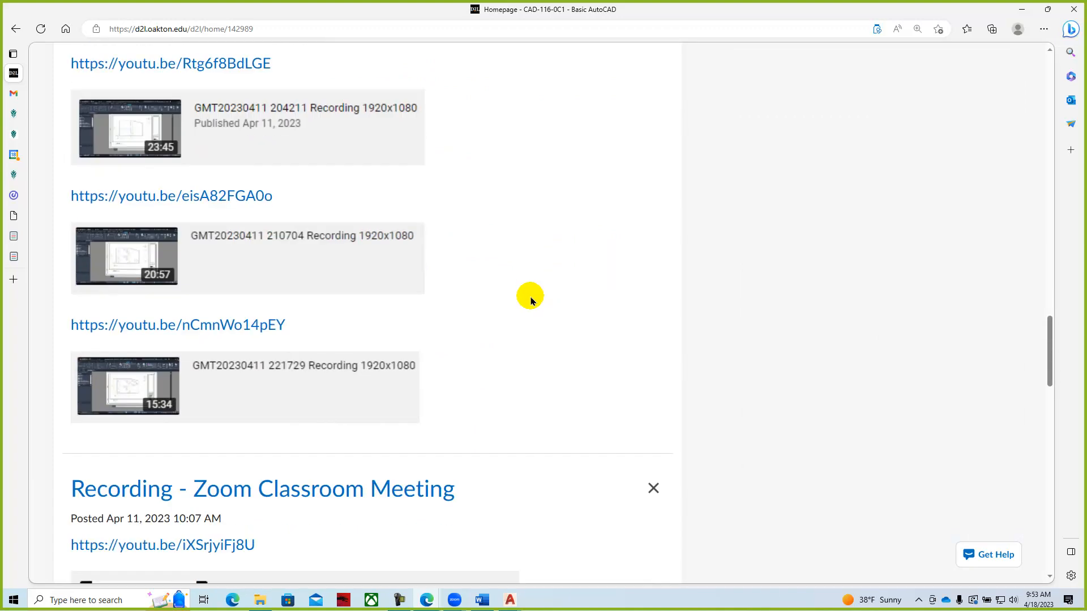
pyautogui.scroll(-15, 531, 300)
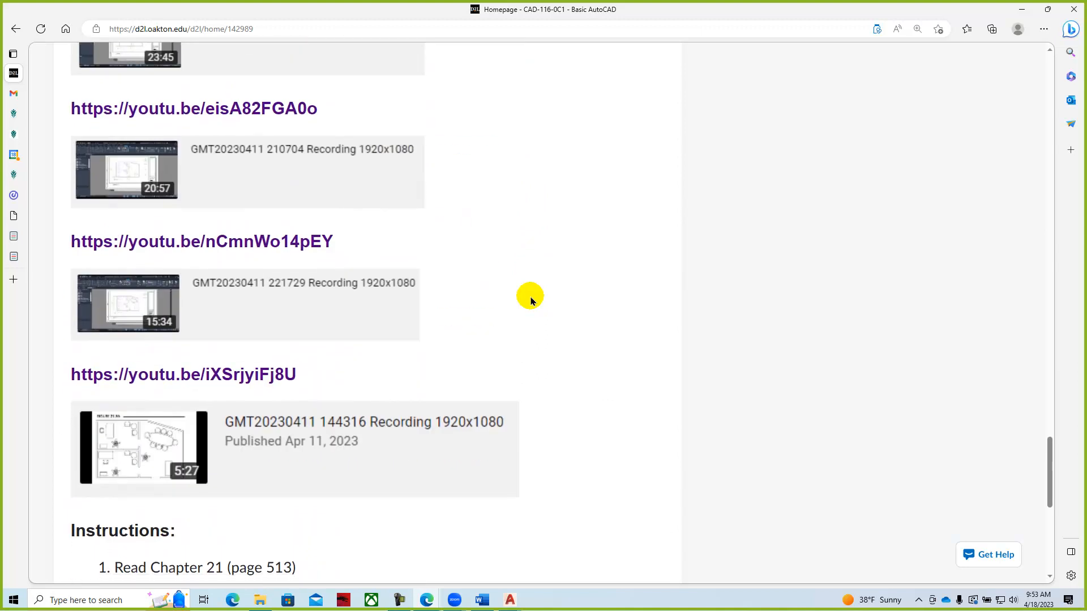
pyautogui.scroll(-8, 531, 300)
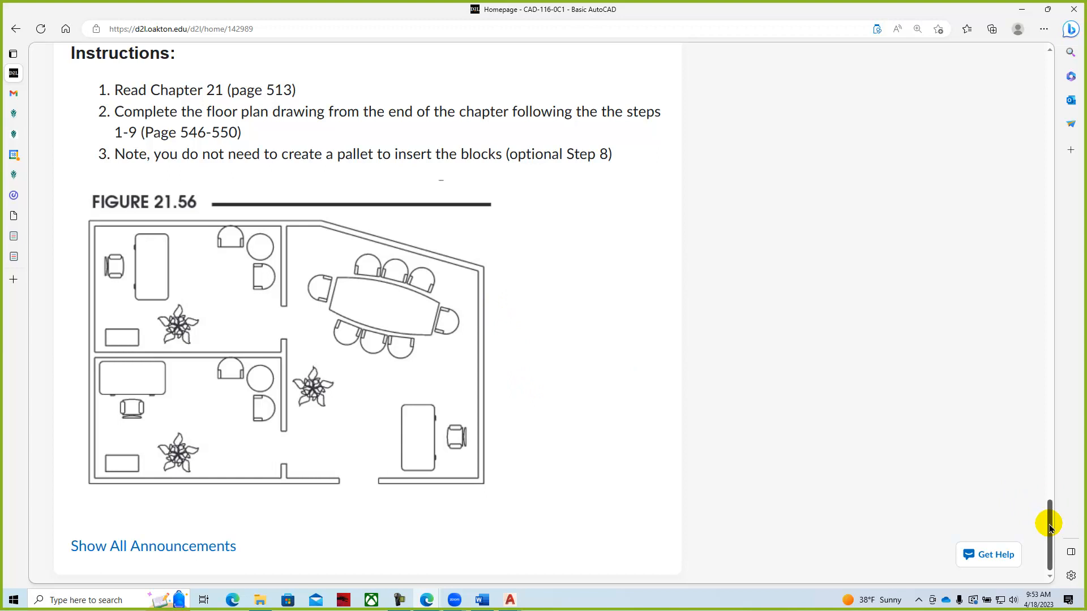
pyautogui.moveTo(1049, 527); pyautogui.dragTo(1051, 112)
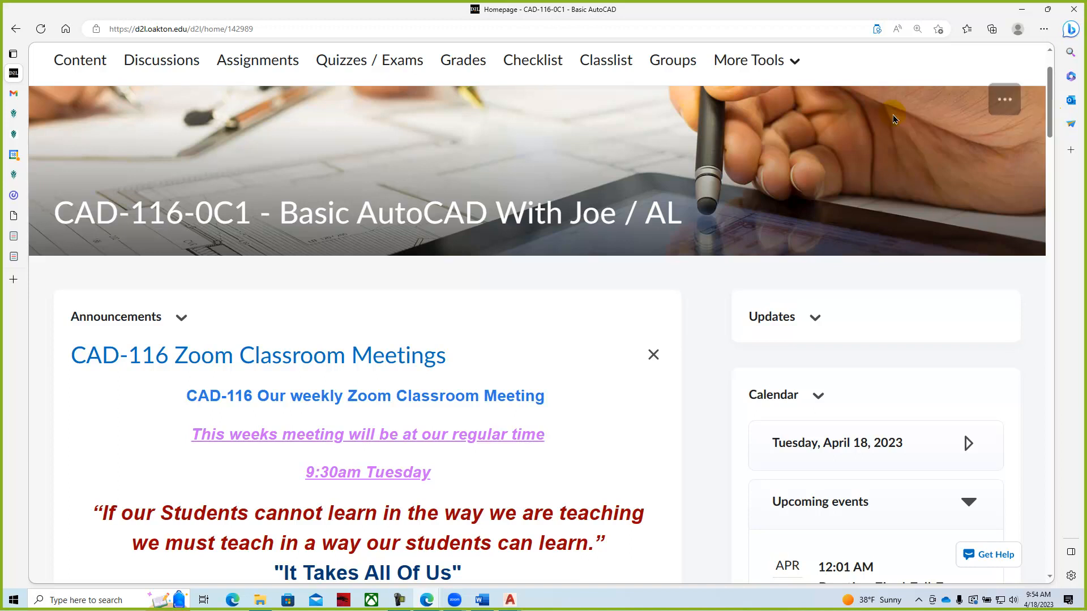
pyautogui.scroll(2, 867, 121)
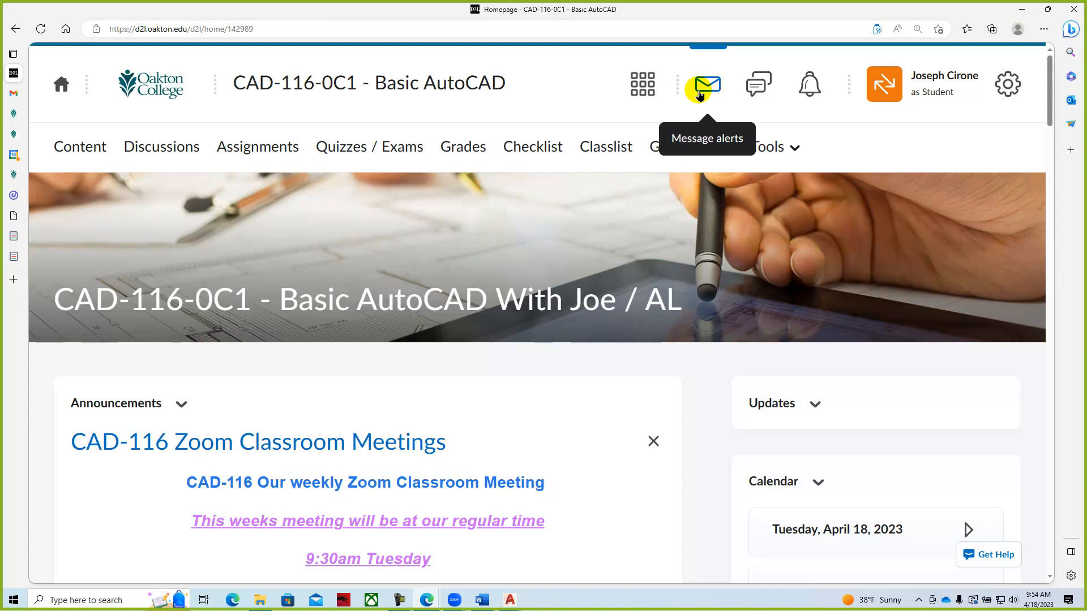